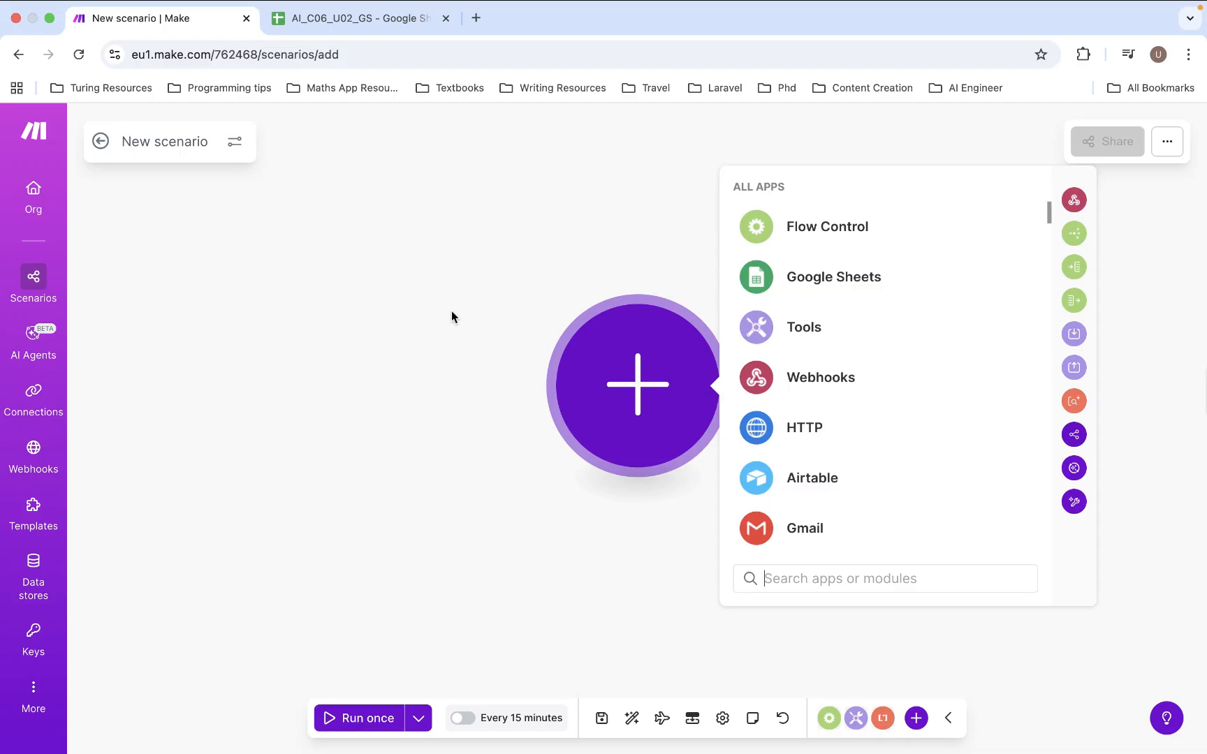
- Pick the Webhooks app from All Apps to list its triggers and actions
left_click(323, 16)
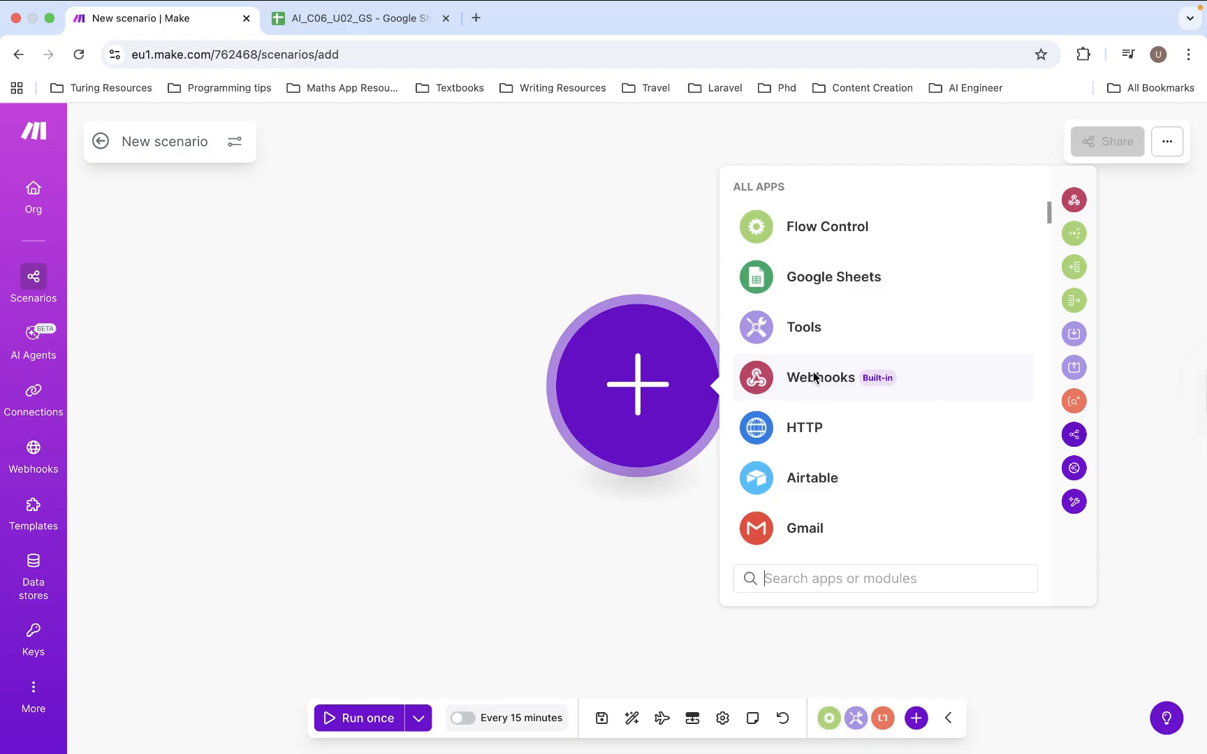
left_click(814, 378)
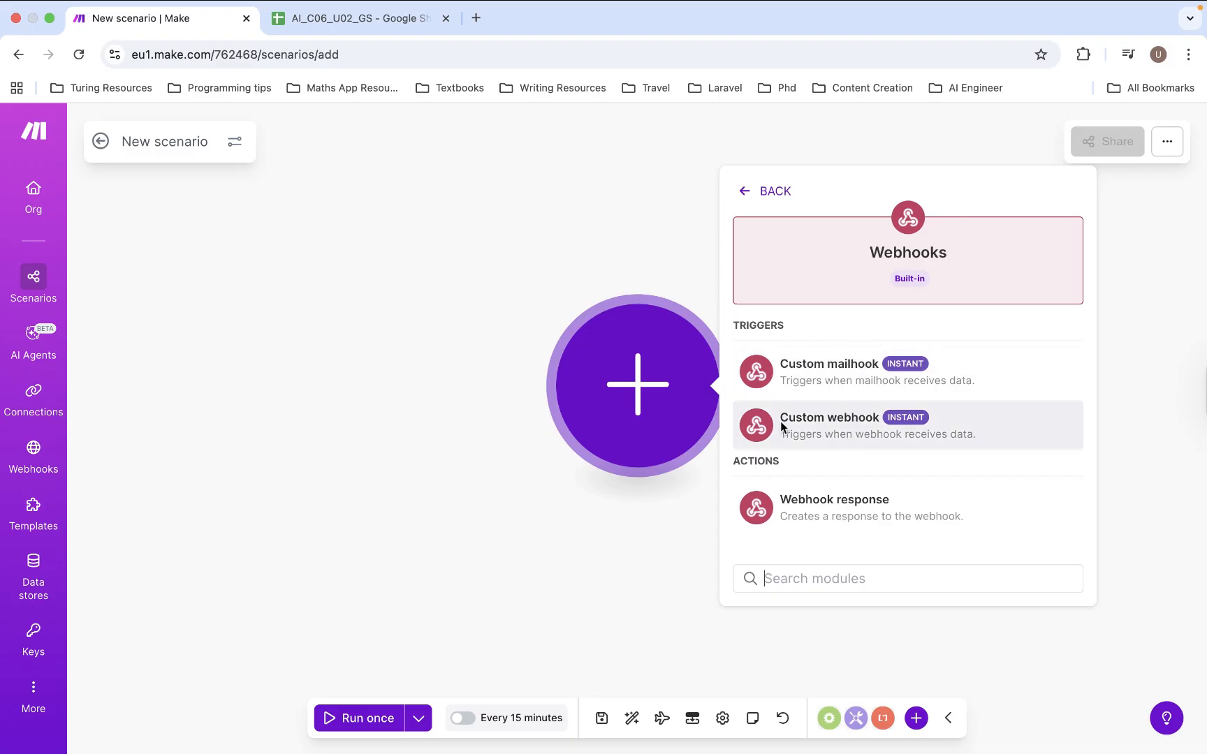
- Add a Custom webhook trigger and create a new webhook named 'Store Orders'
left_click(877, 432)
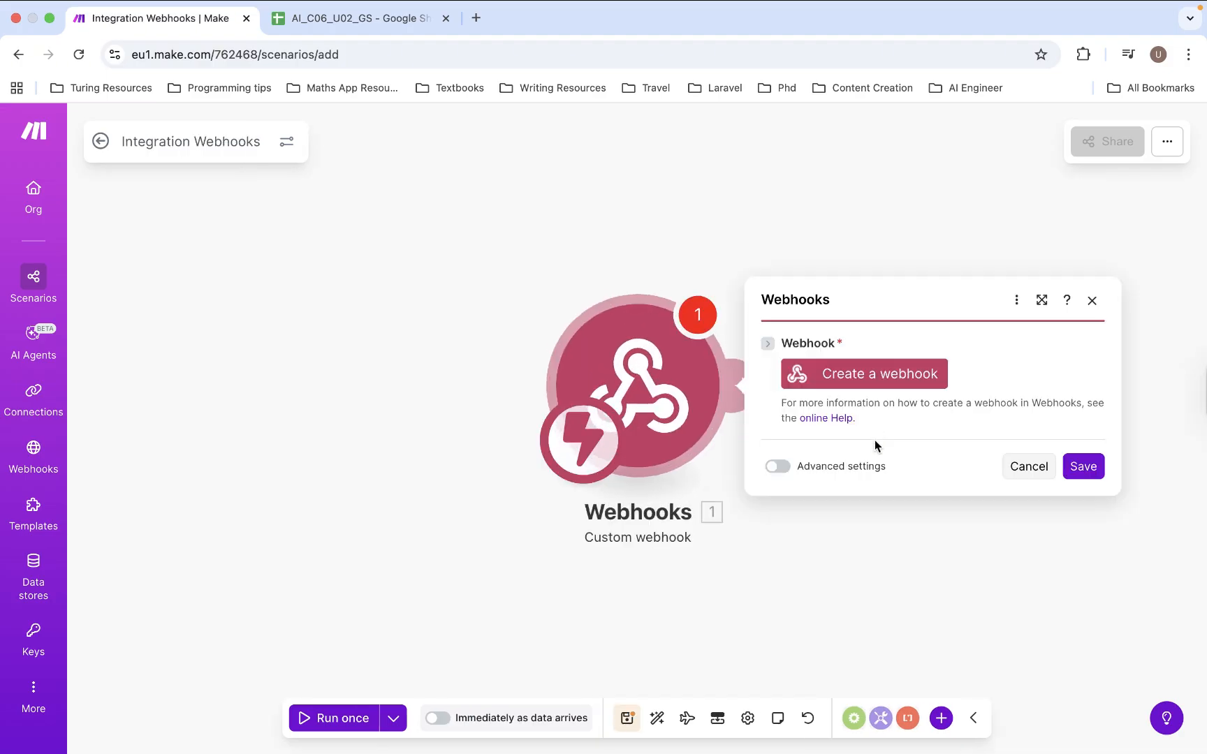
left_click(878, 380)
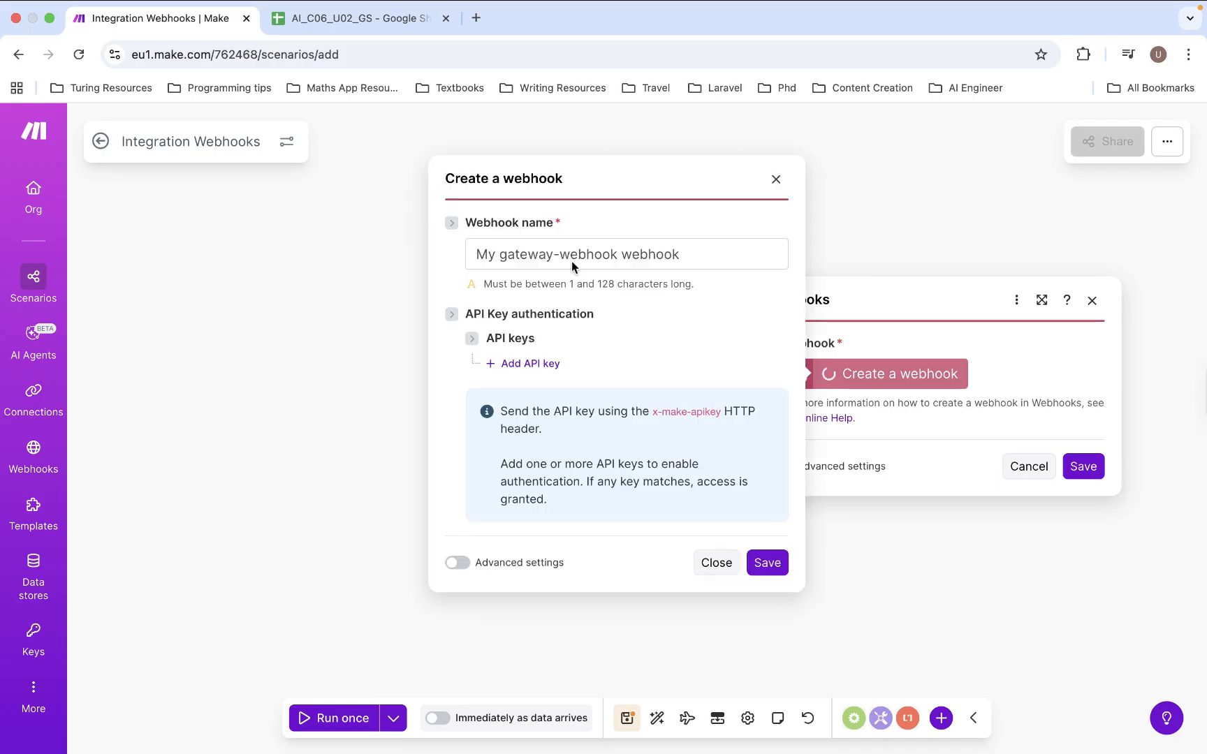
left_click(572, 256)
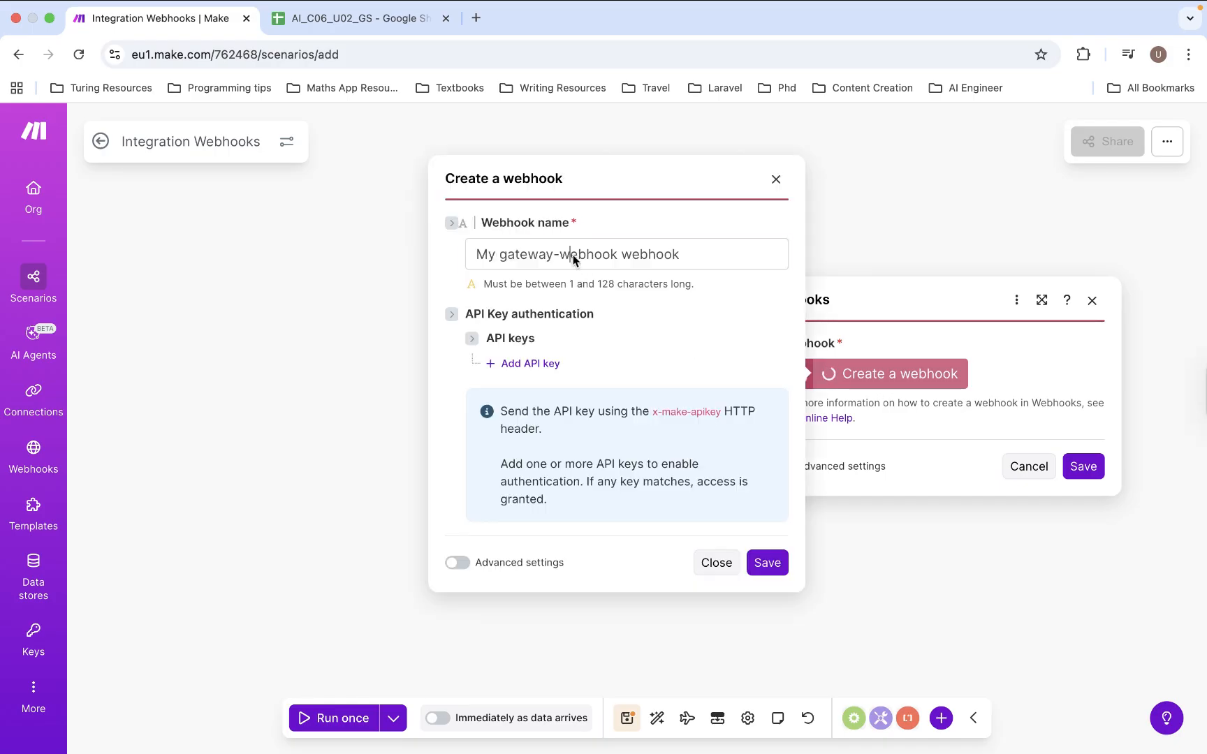
key("super+a")
type("S")
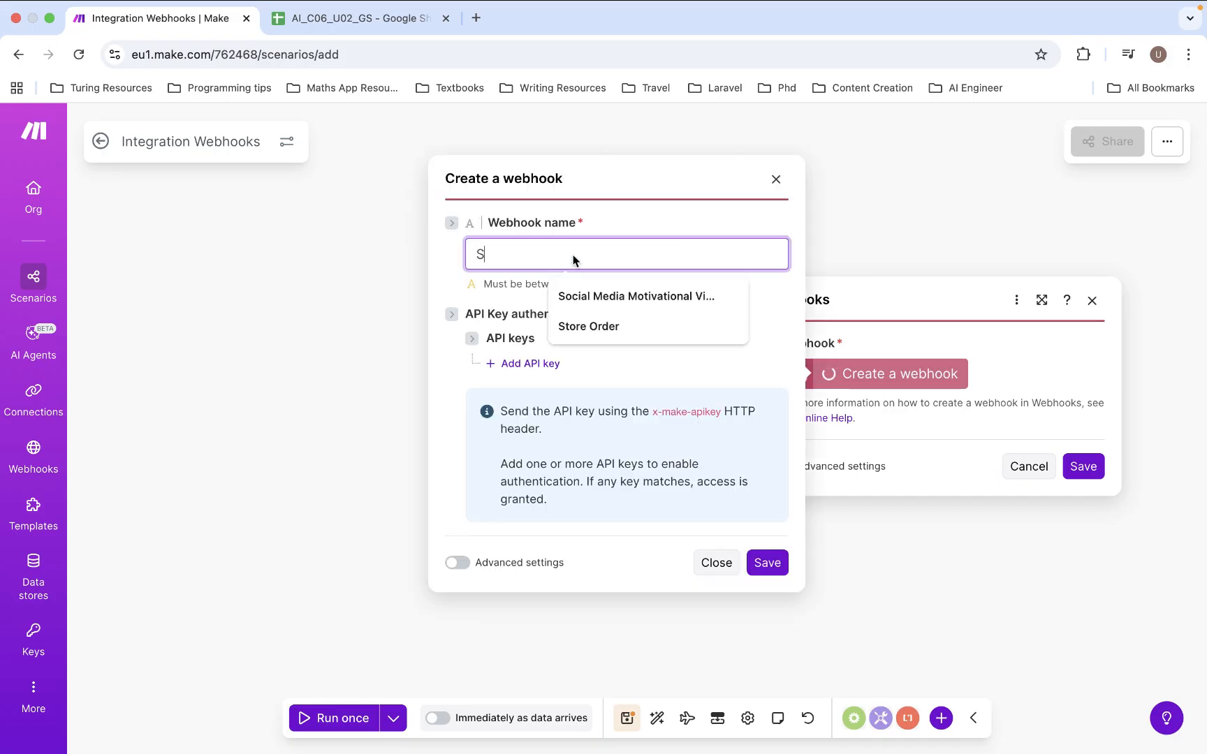
type("tore")
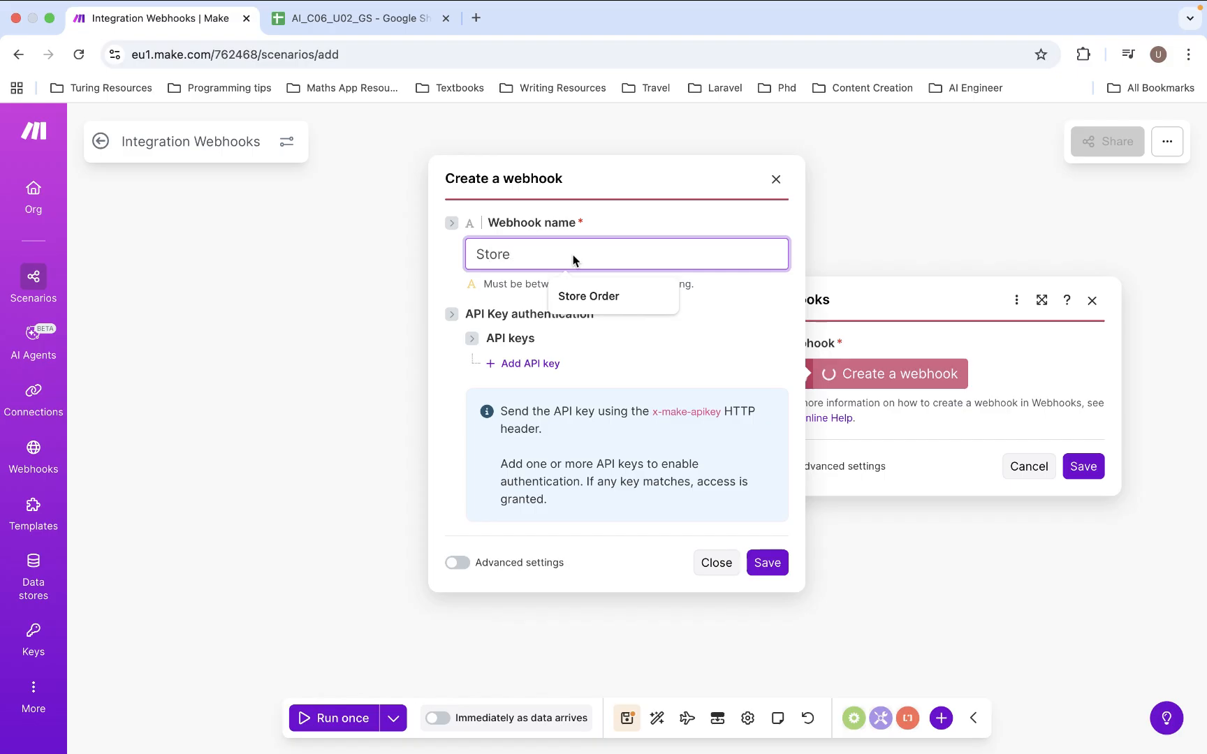
type(" Orders")
left_click(625, 407)
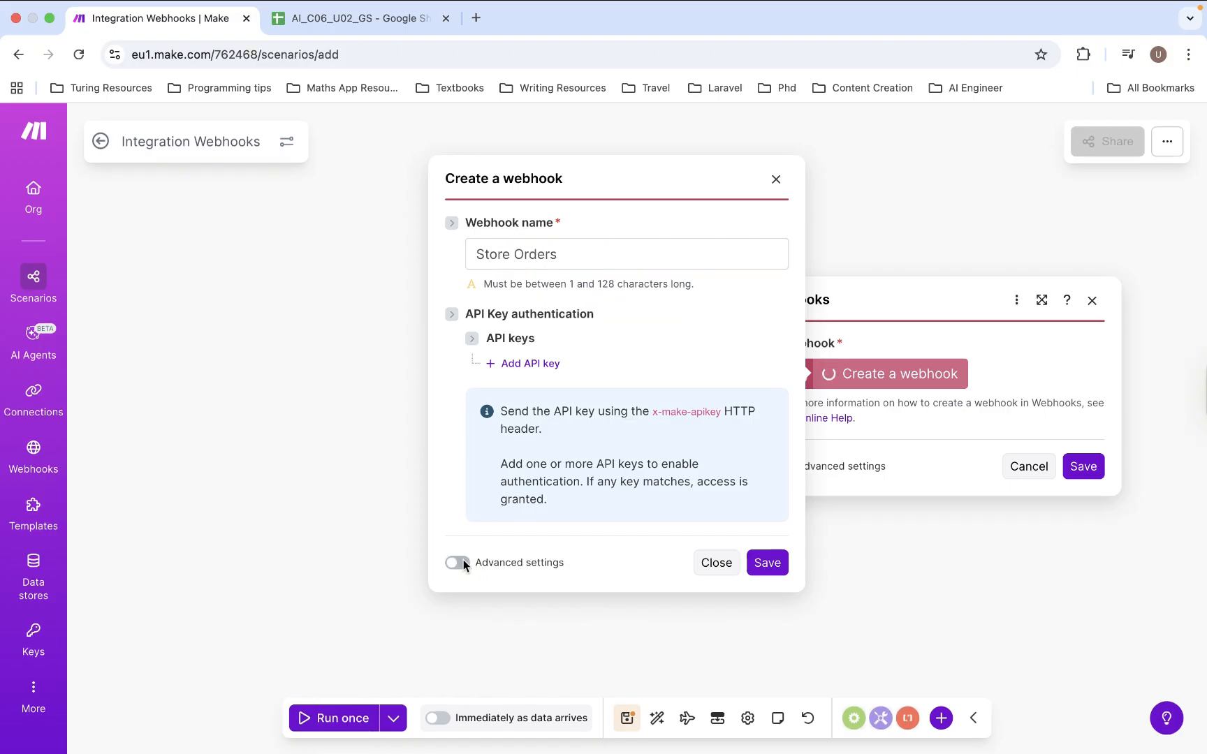
- In advanced settings, capture request headers and the HTTP method, then save the webhook
left_click(463, 560)
scroll(566, 562, "down", 5)
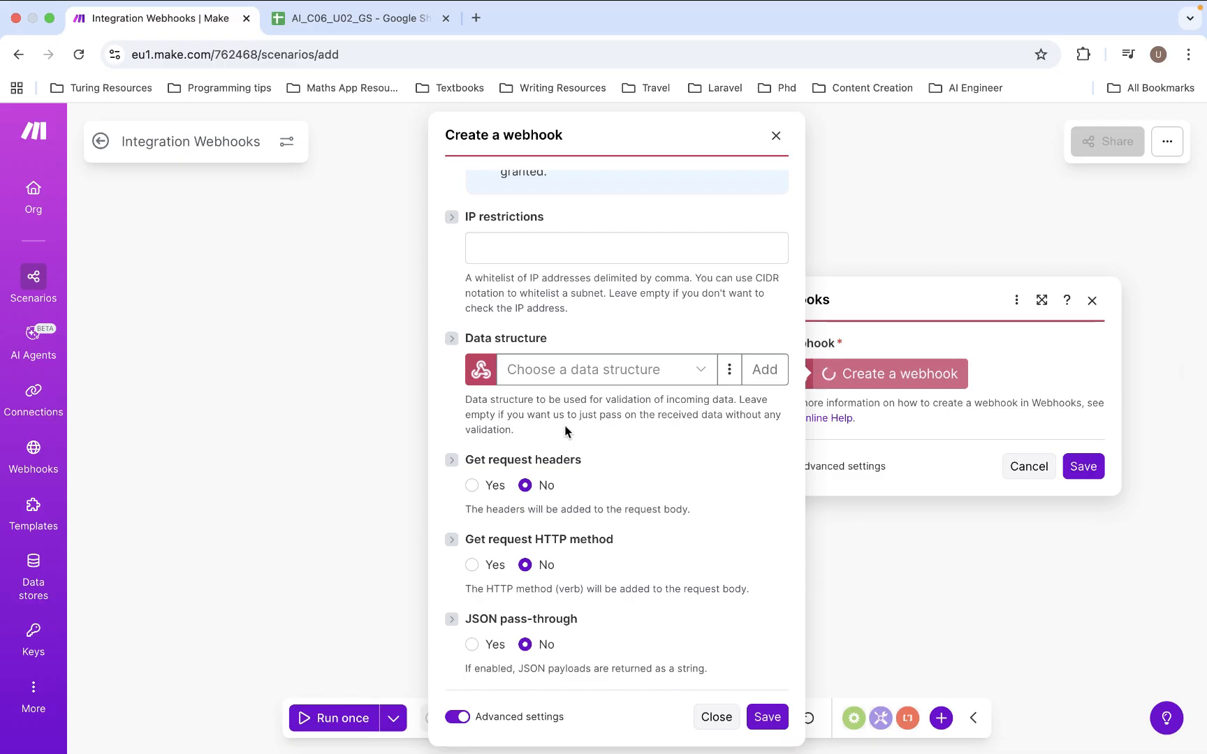
left_click(472, 486)
left_click(474, 565)
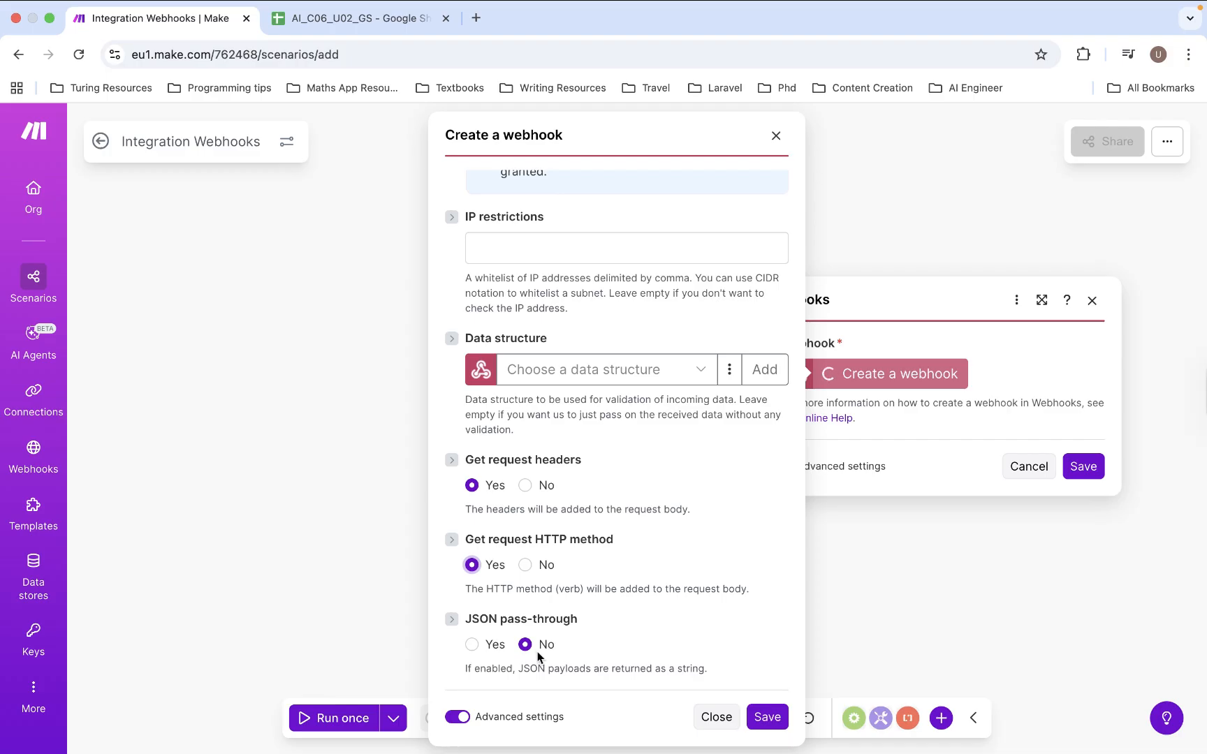
left_click(771, 720)
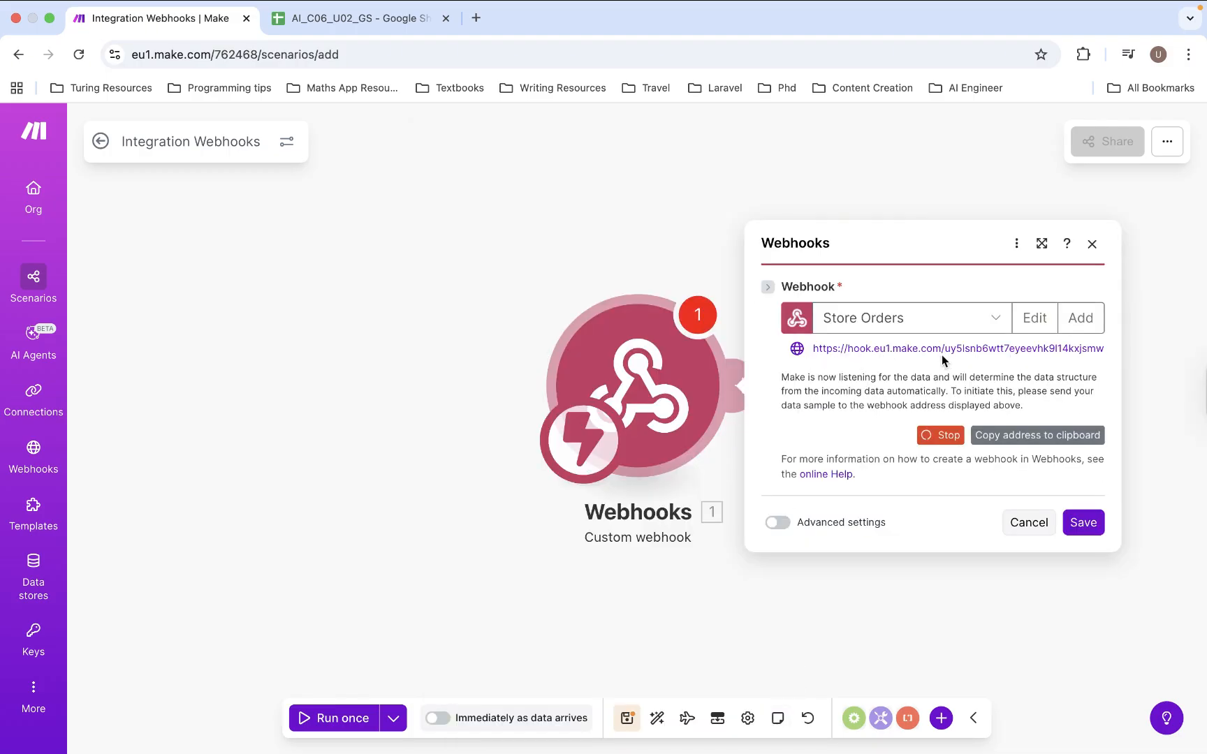
- Copy the Store Orders address, save the module, and run it alone to await data
left_click(1012, 435)
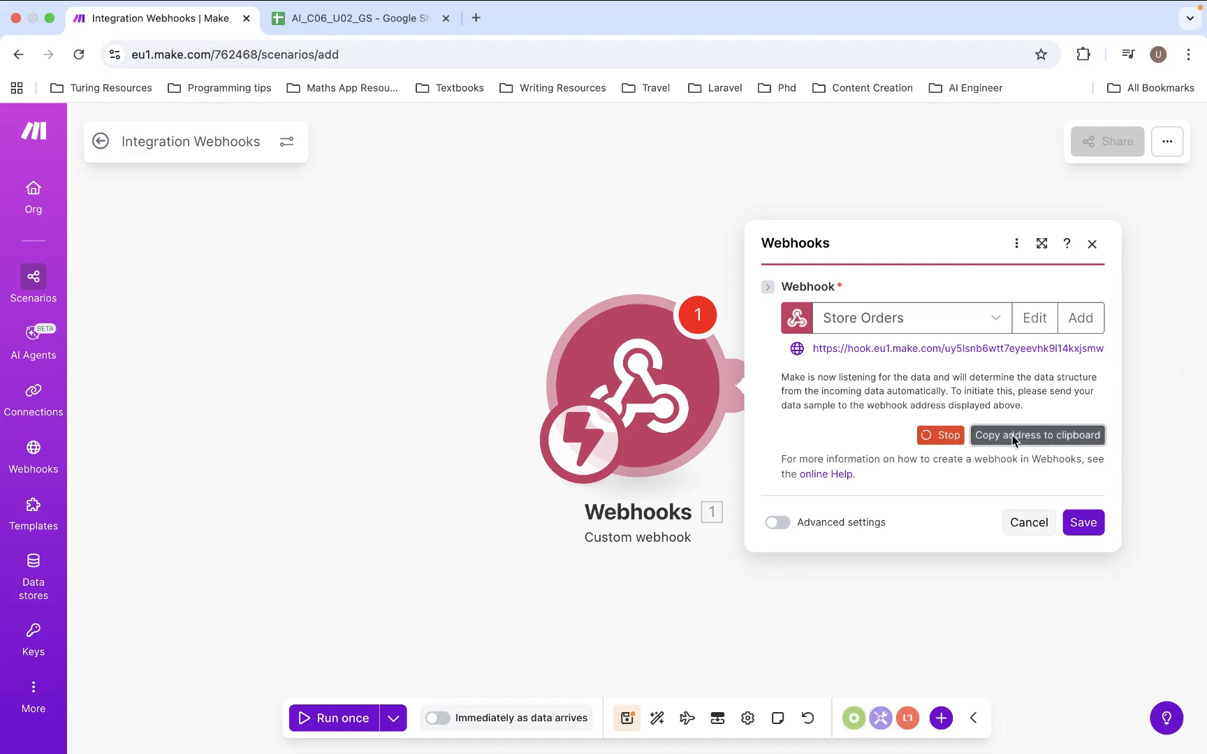
left_click(1083, 524)
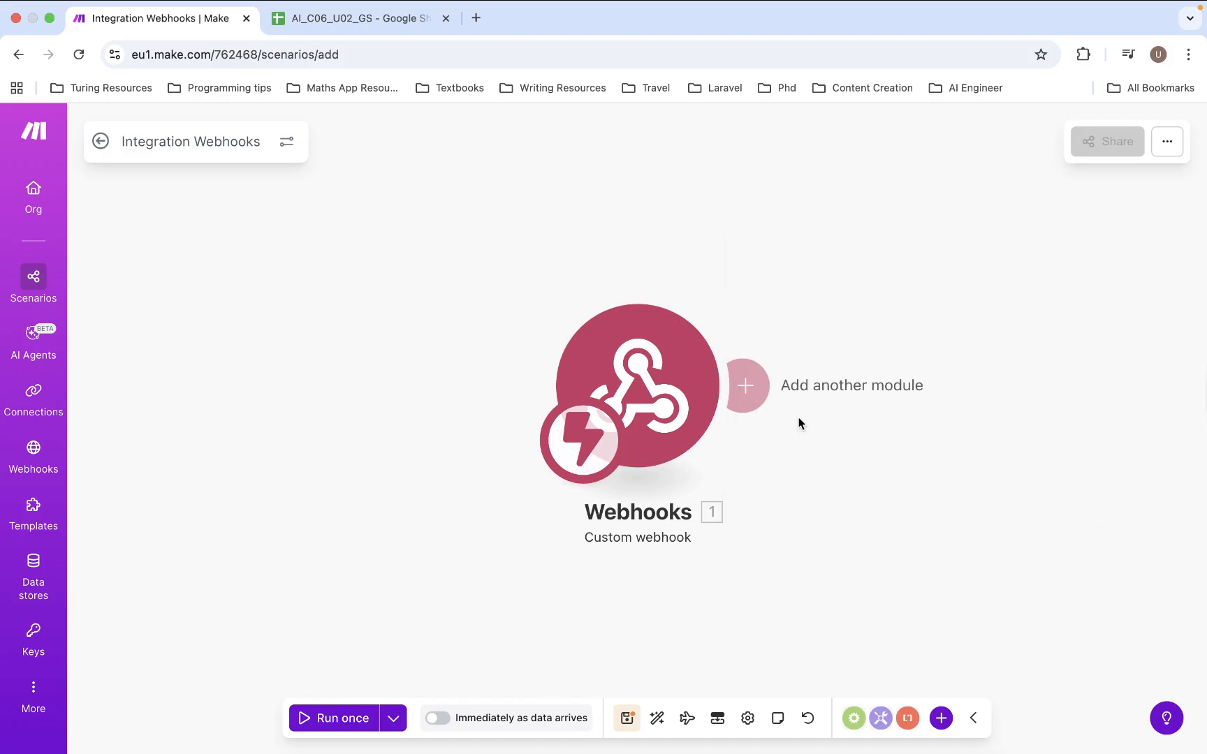
right_click(674, 405)
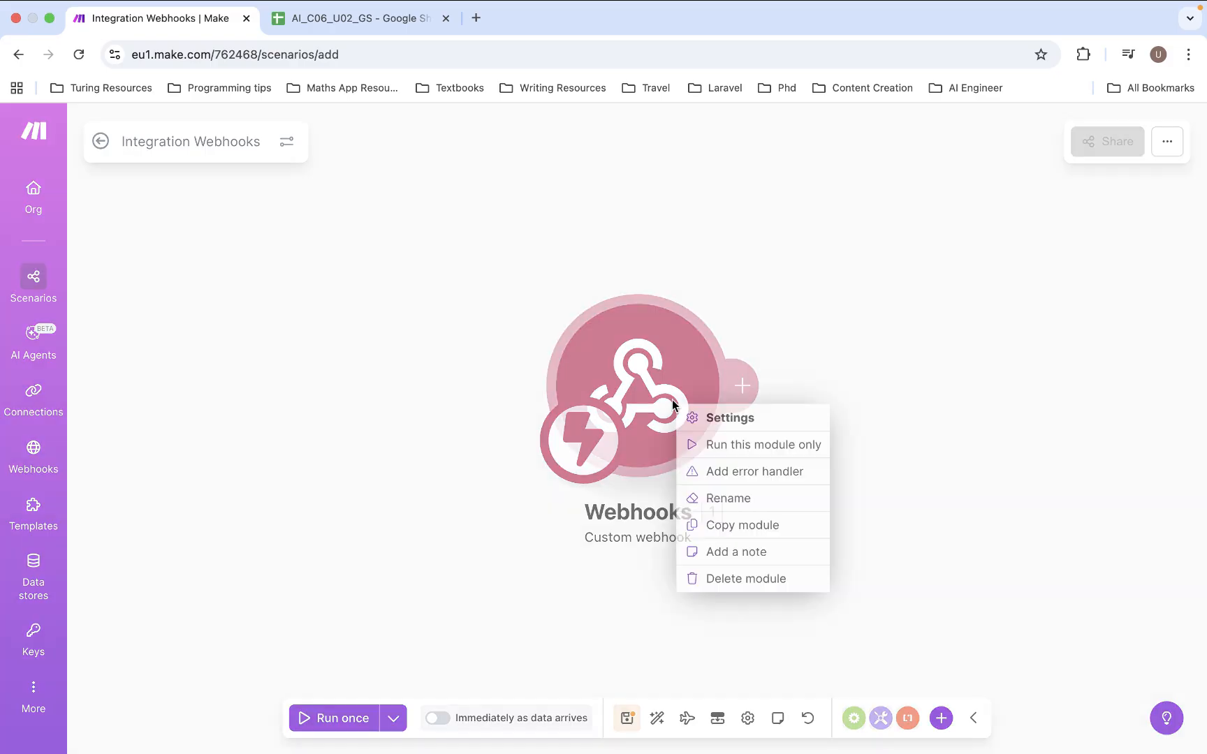
left_click(746, 447)
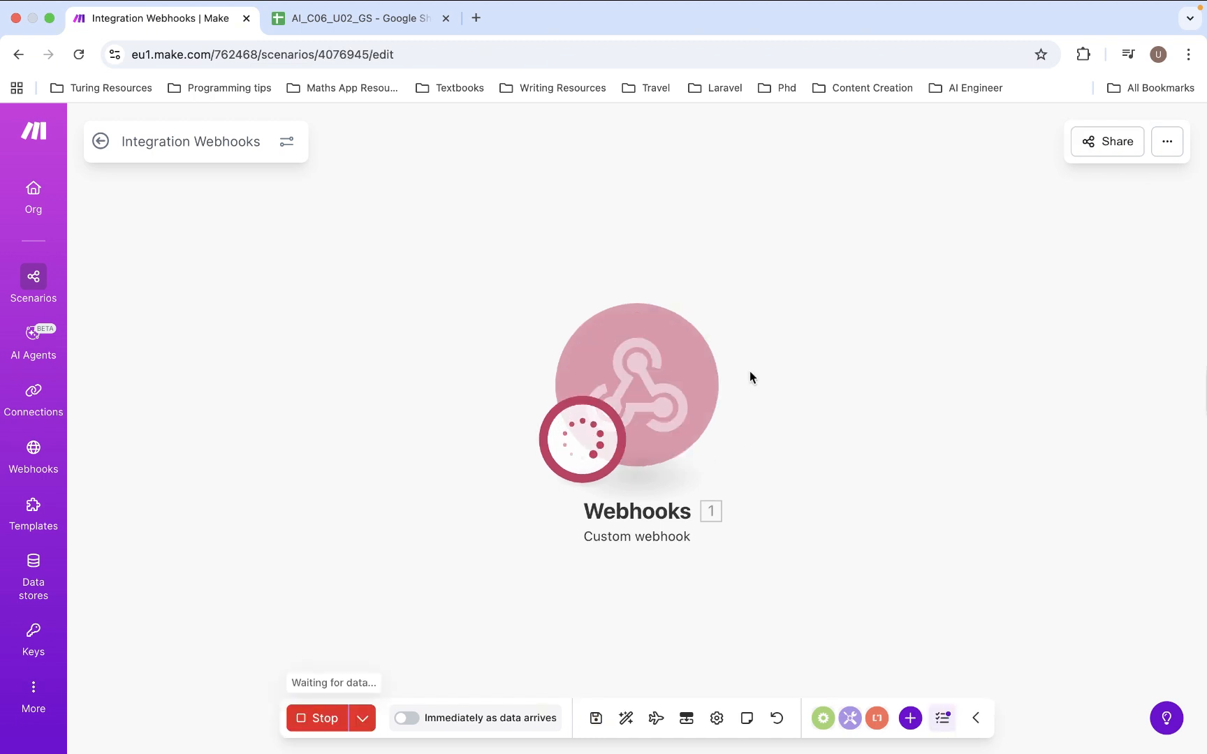
key("ctrl+Left")
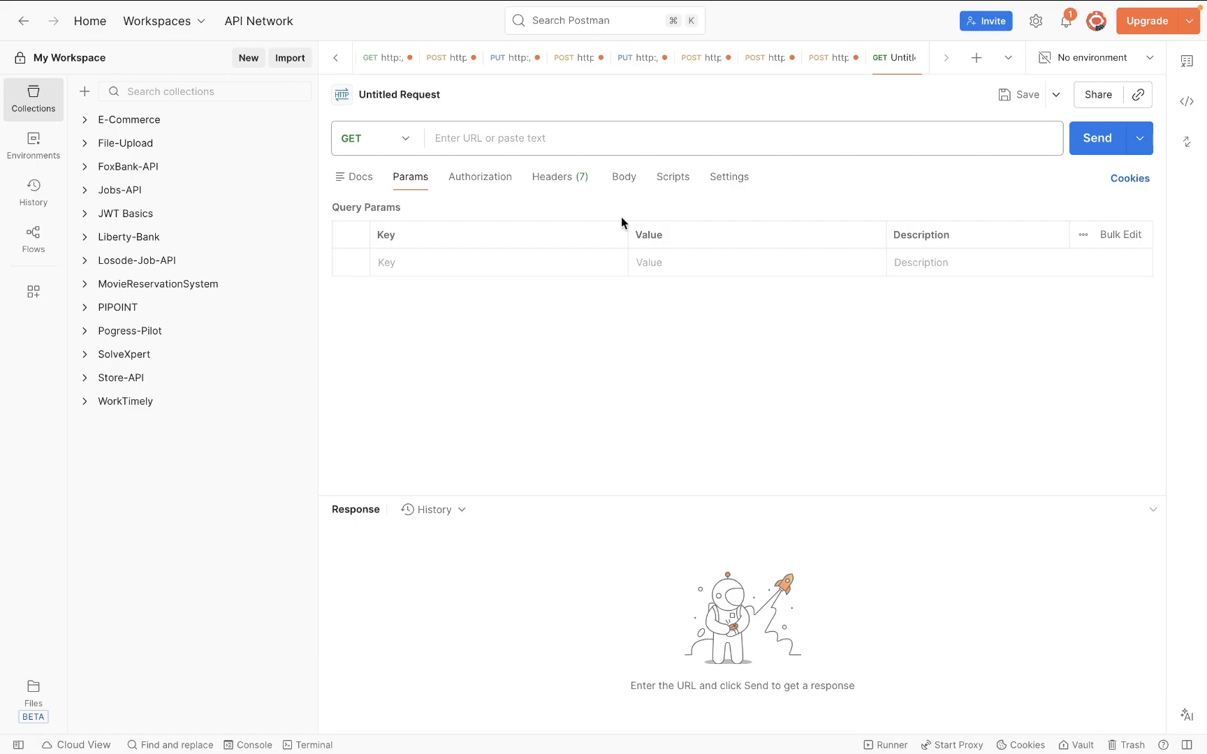
- In Postman, use the copied hook.eu1.make.com webhook address as the URL with method POST
left_click(575, 134)
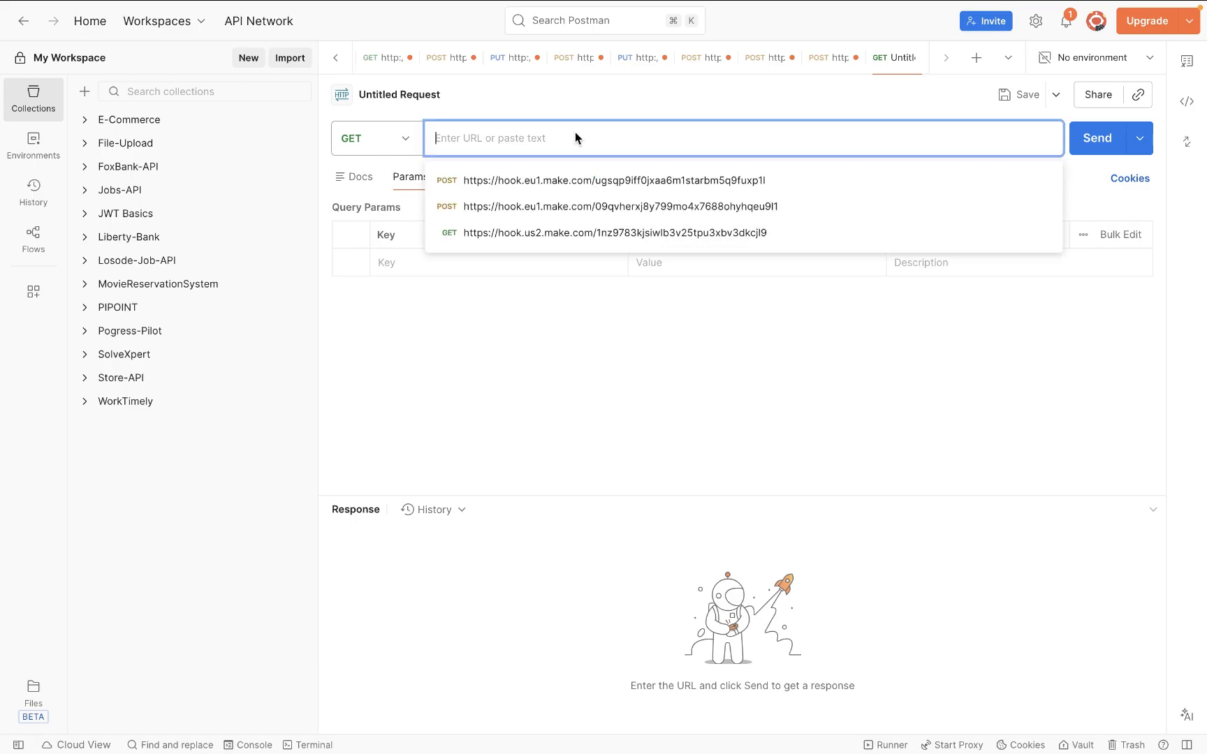
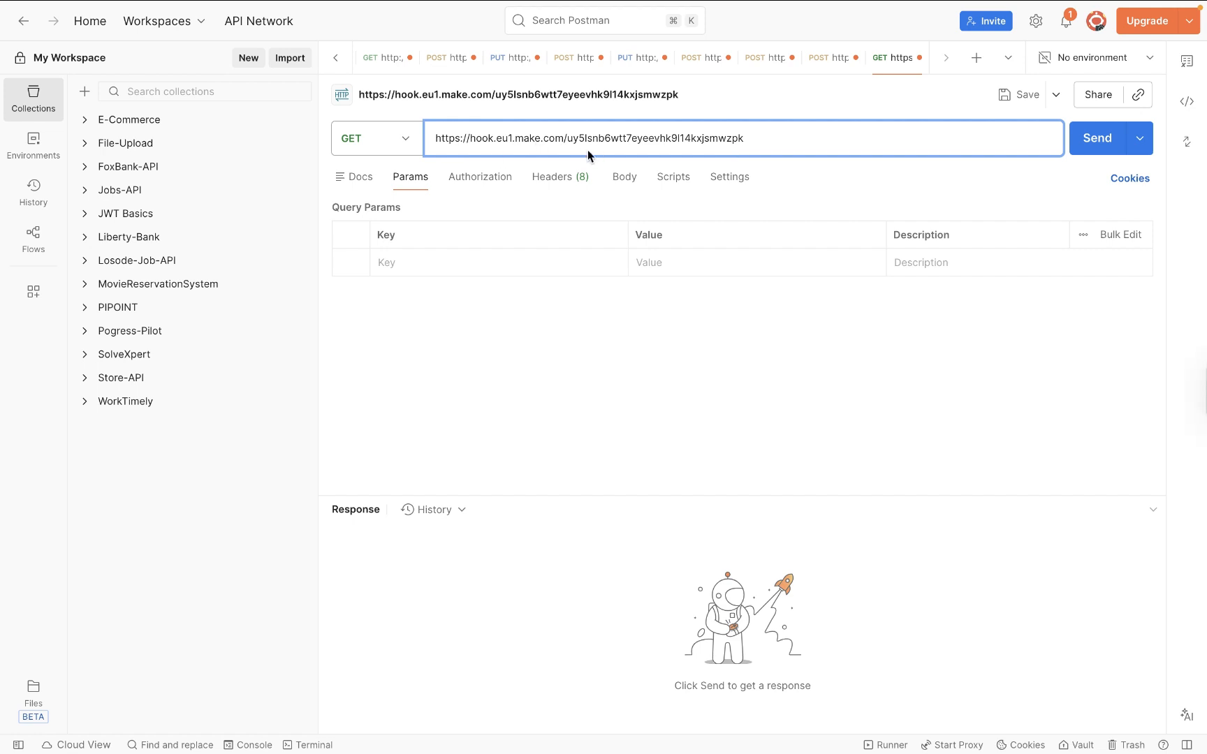
left_click(404, 145)
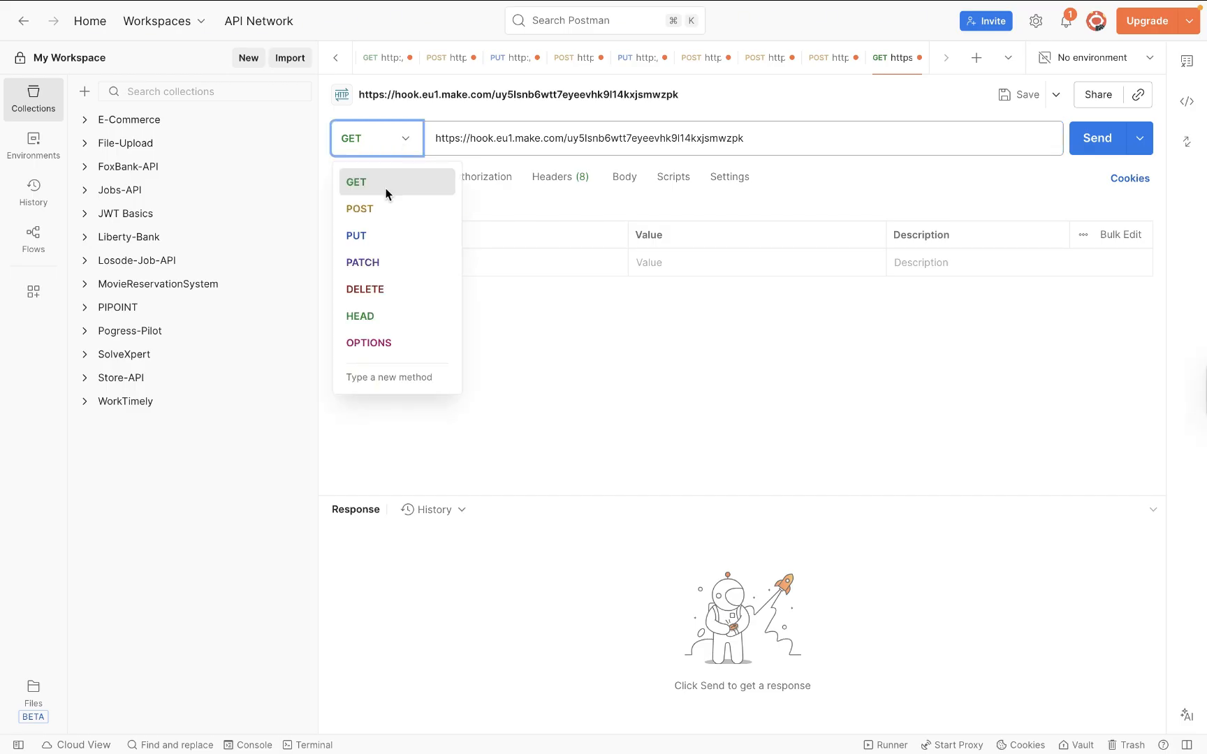
left_click(377, 207)
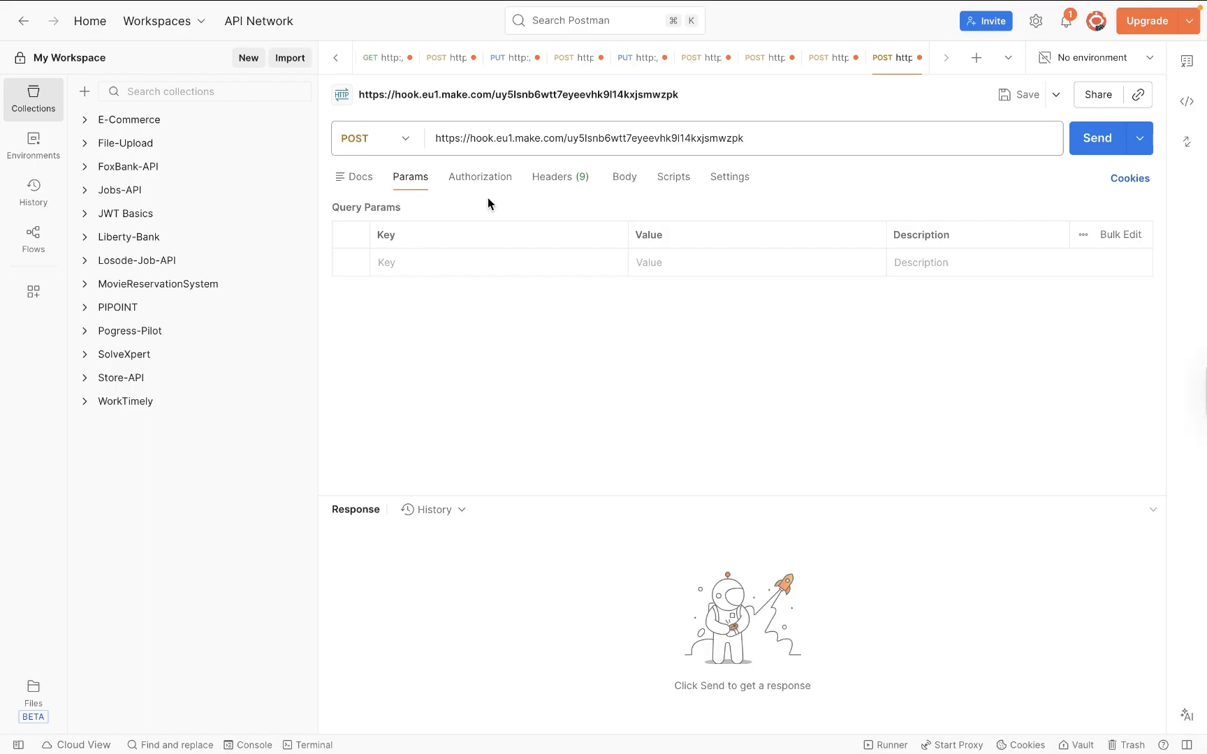
- Write a raw JSON body with a sample "name" value and send the request
left_click(632, 178)
left_click(552, 280)
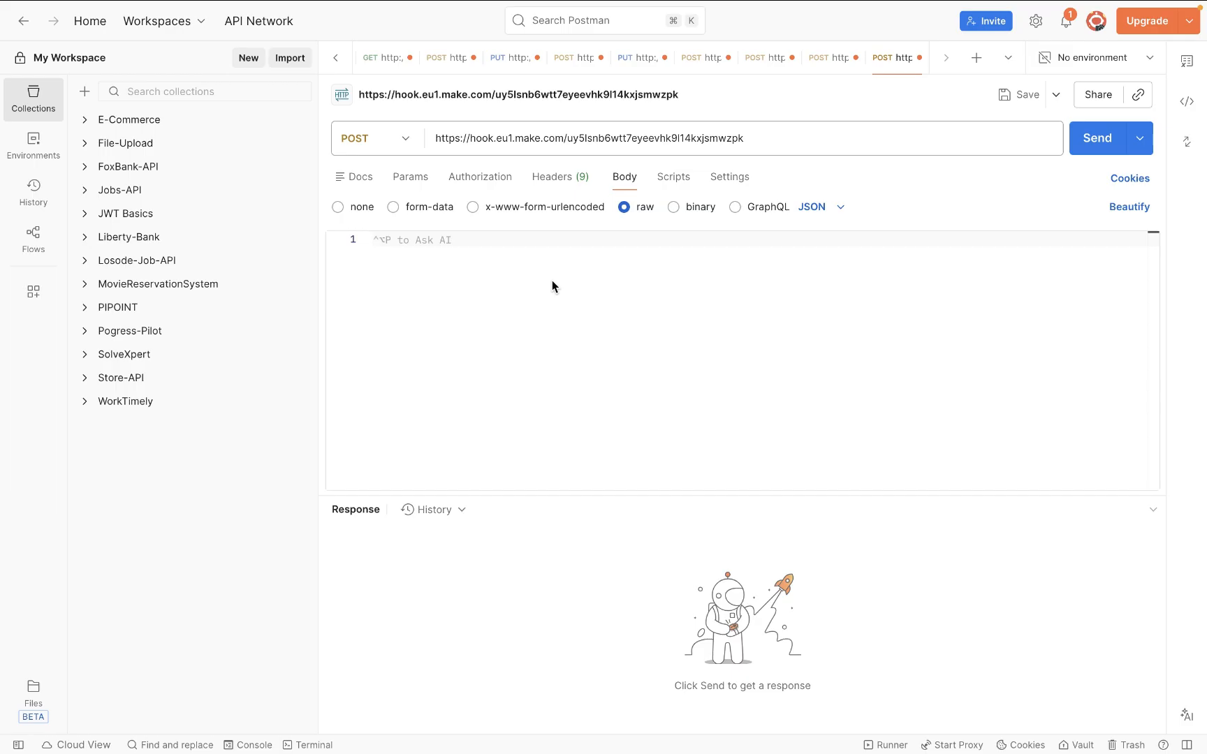
type("{")
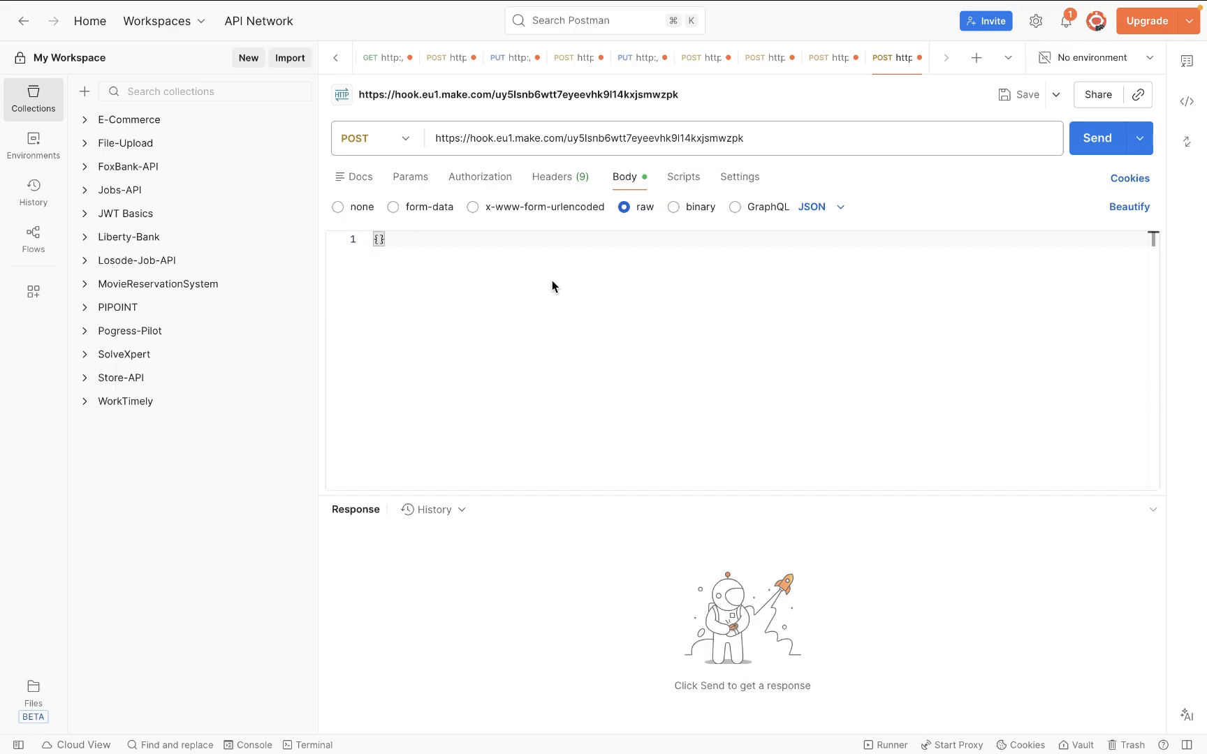
key("Return")
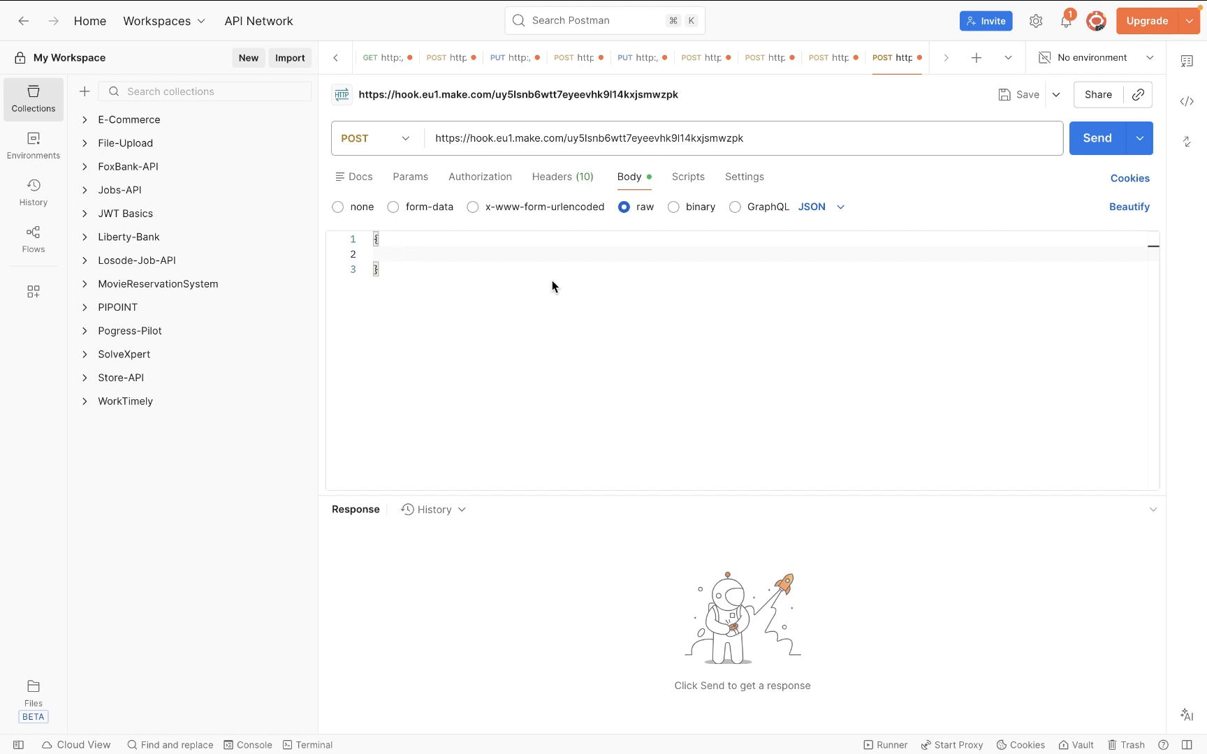
type("\"name\":\"John D")
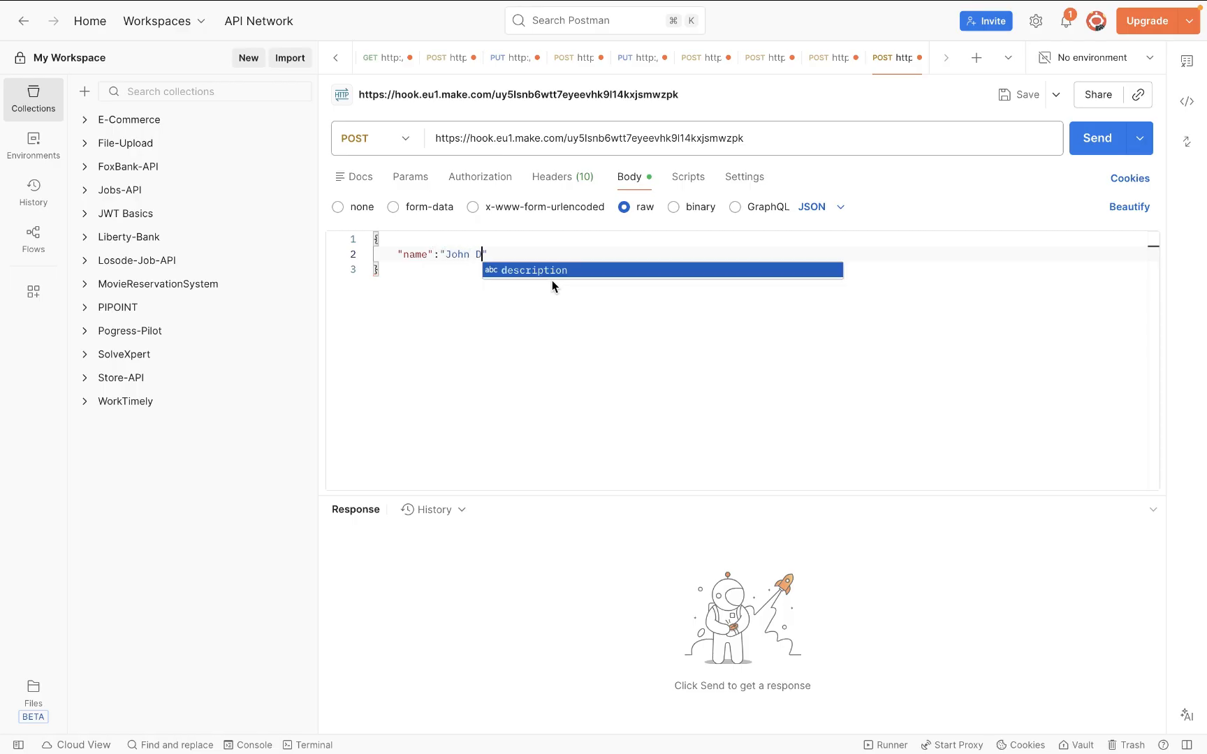
type("oe\"")
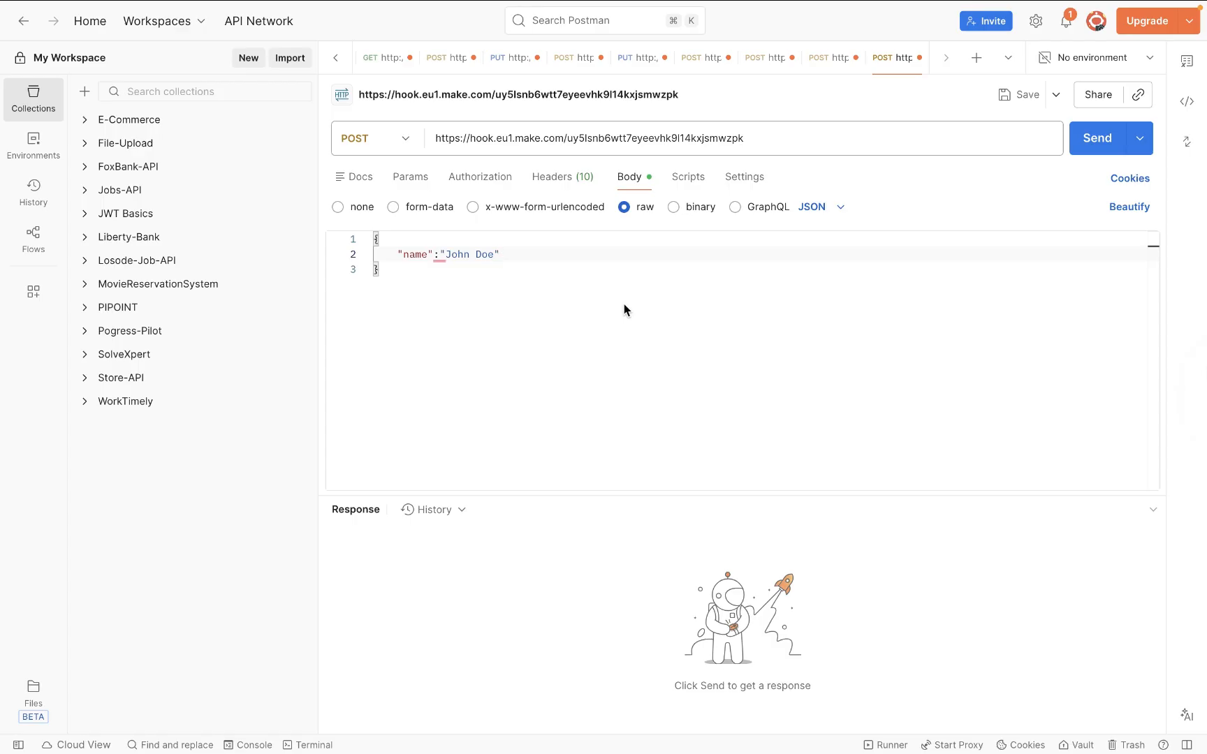
left_click(1094, 152)
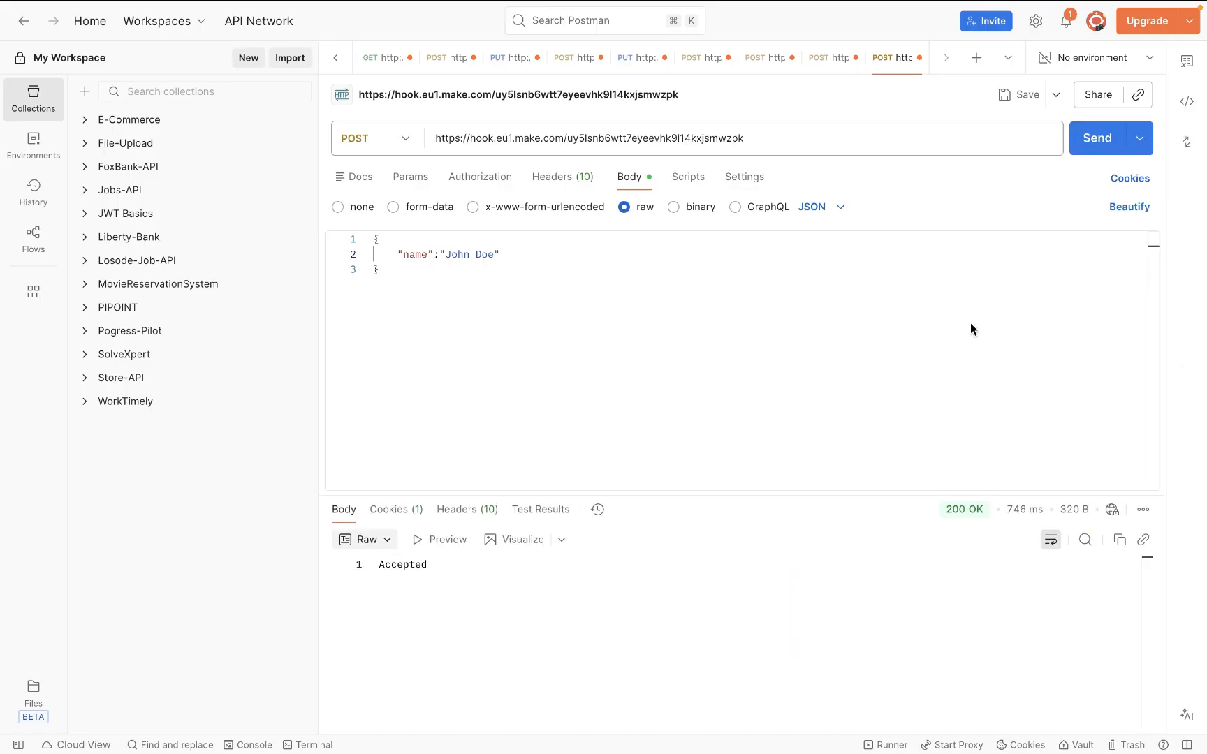
- In Make's run output, expand Bundle 1 to inspect the name field and request headers
key("ctrl+Right")
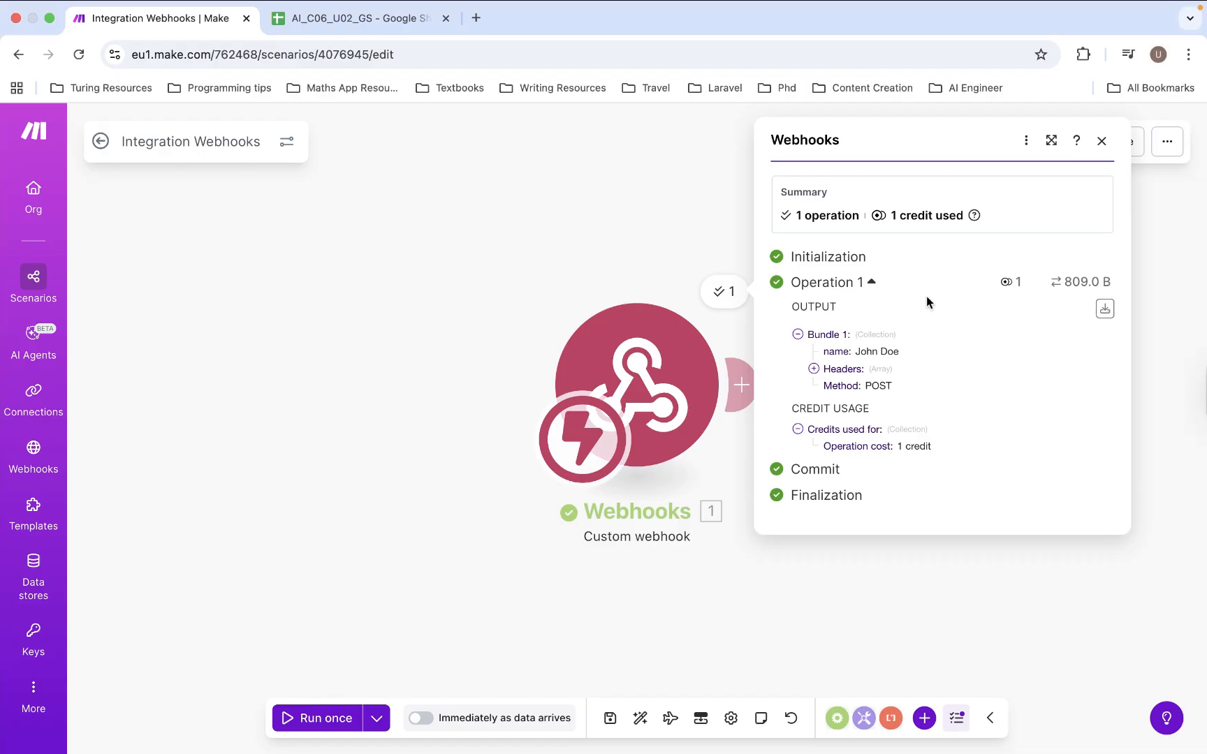
left_click(815, 336)
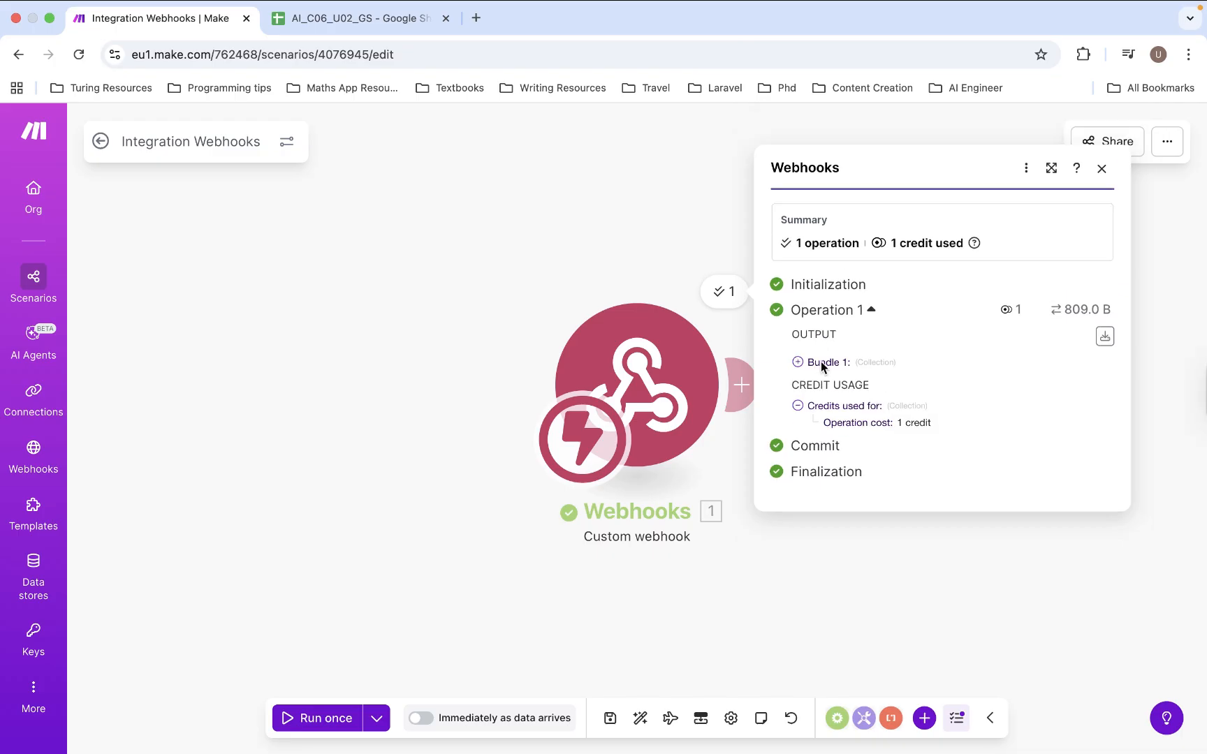
left_click(822, 361)
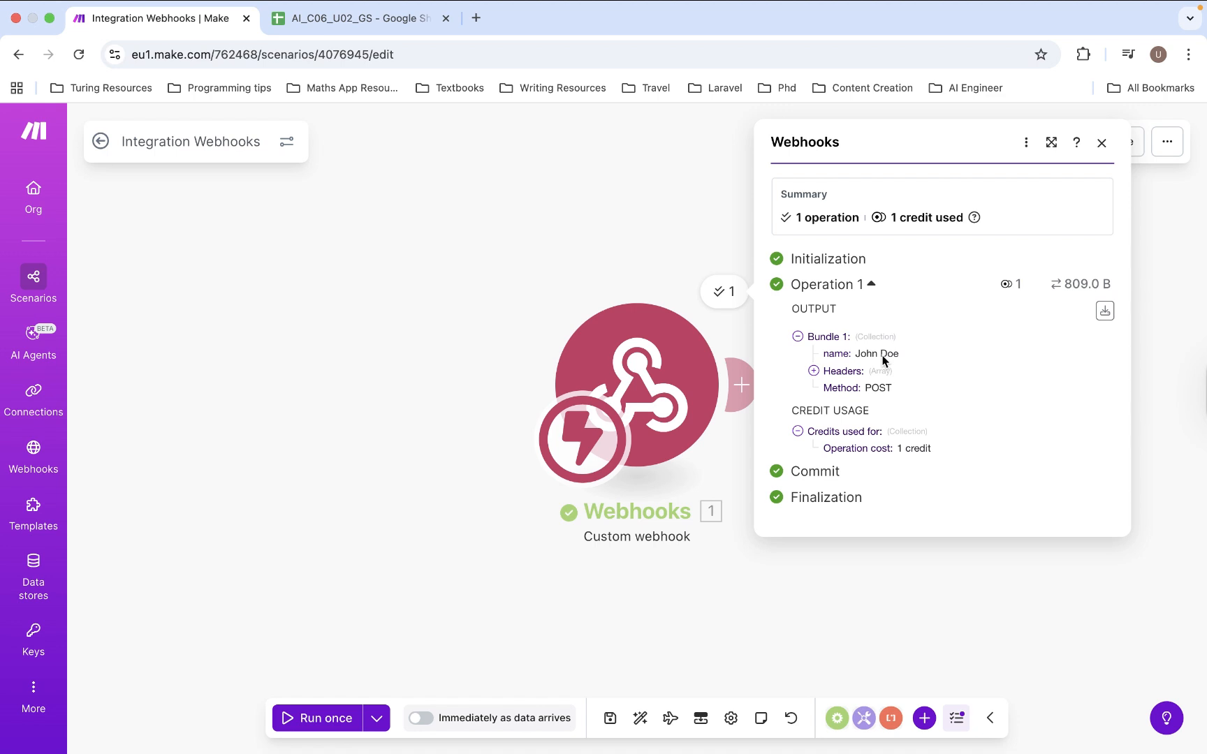
left_click(814, 370)
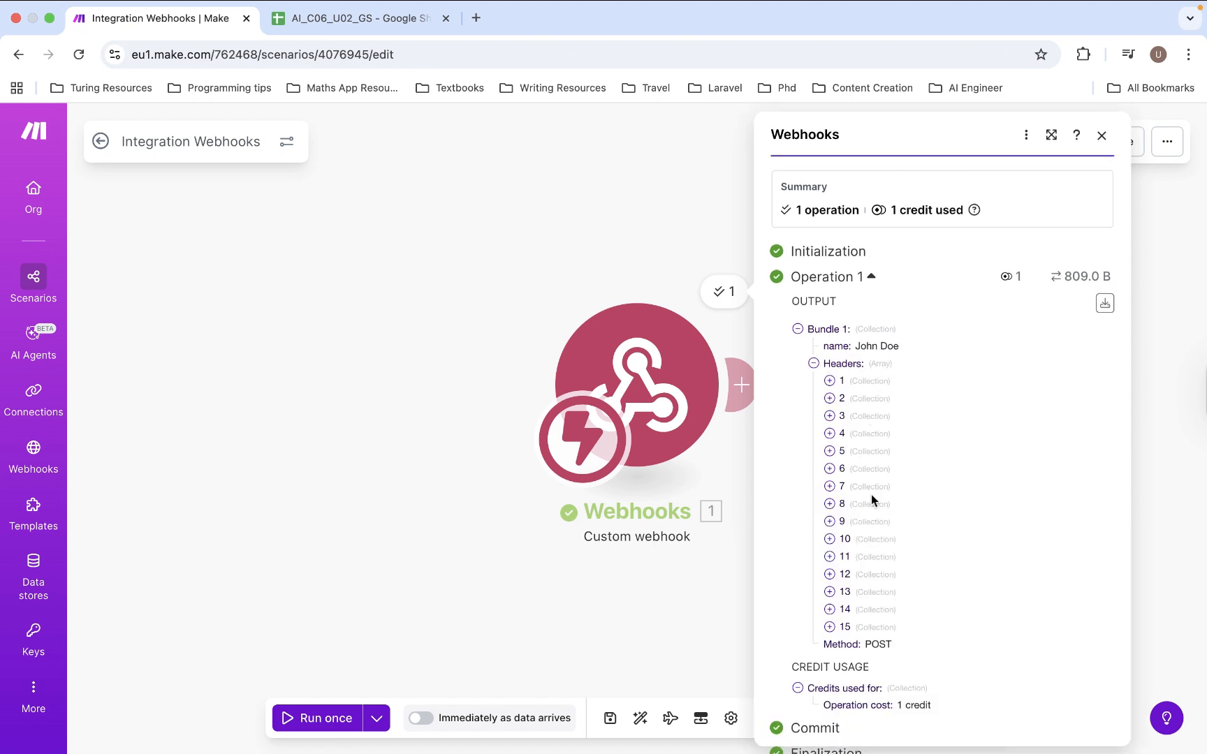
left_click(830, 381)
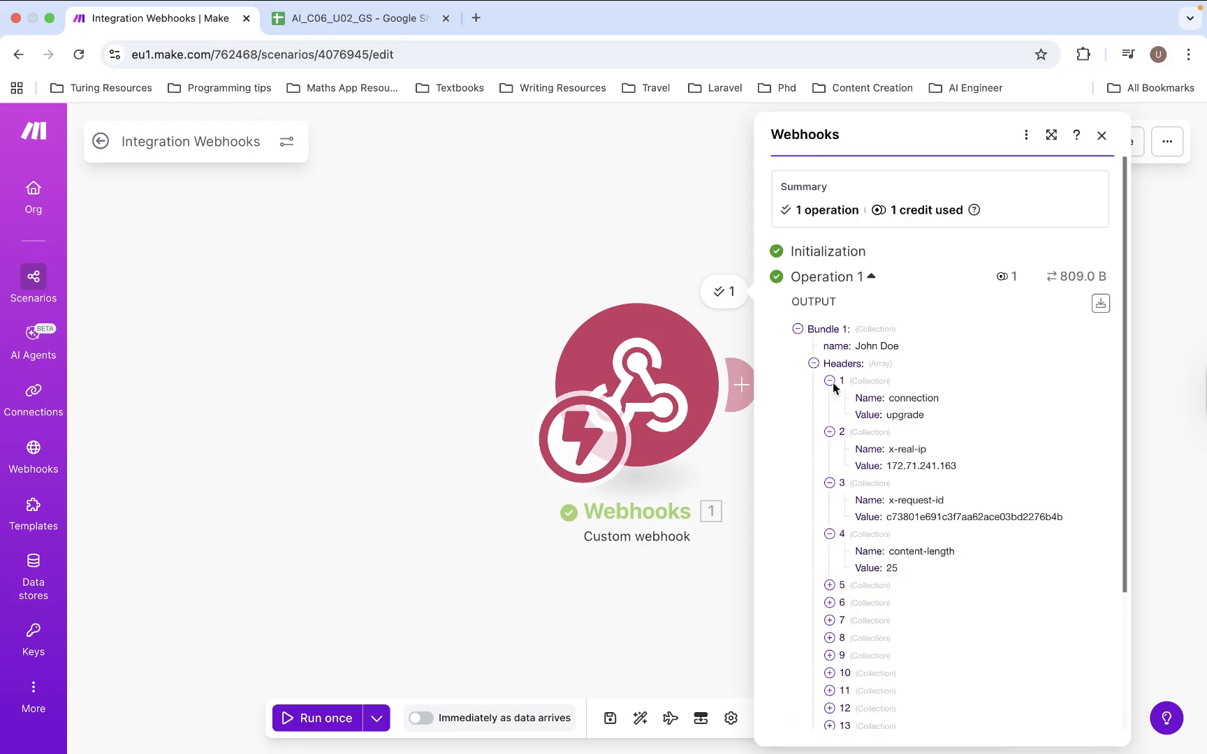
- Collapse the header entries and reopen the Store Orders webhook module's settings
left_click(830, 380)
left_click(830, 398)
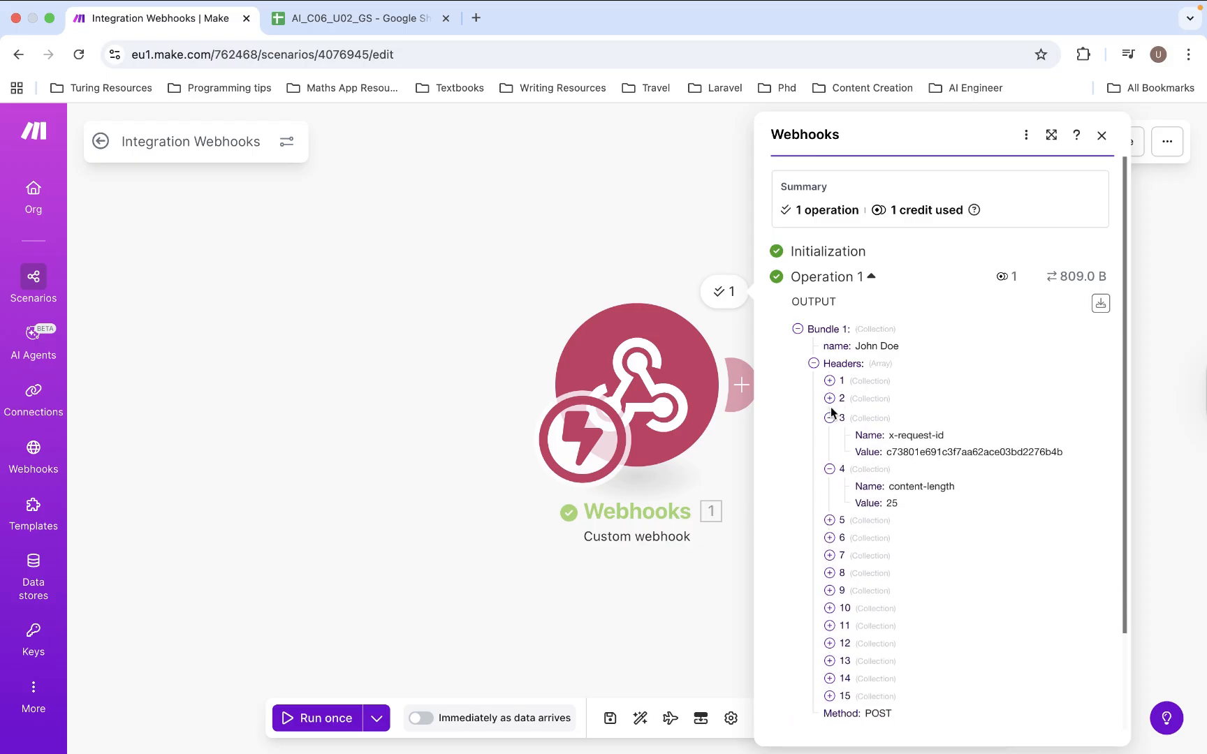
left_click(829, 416)
left_click(830, 434)
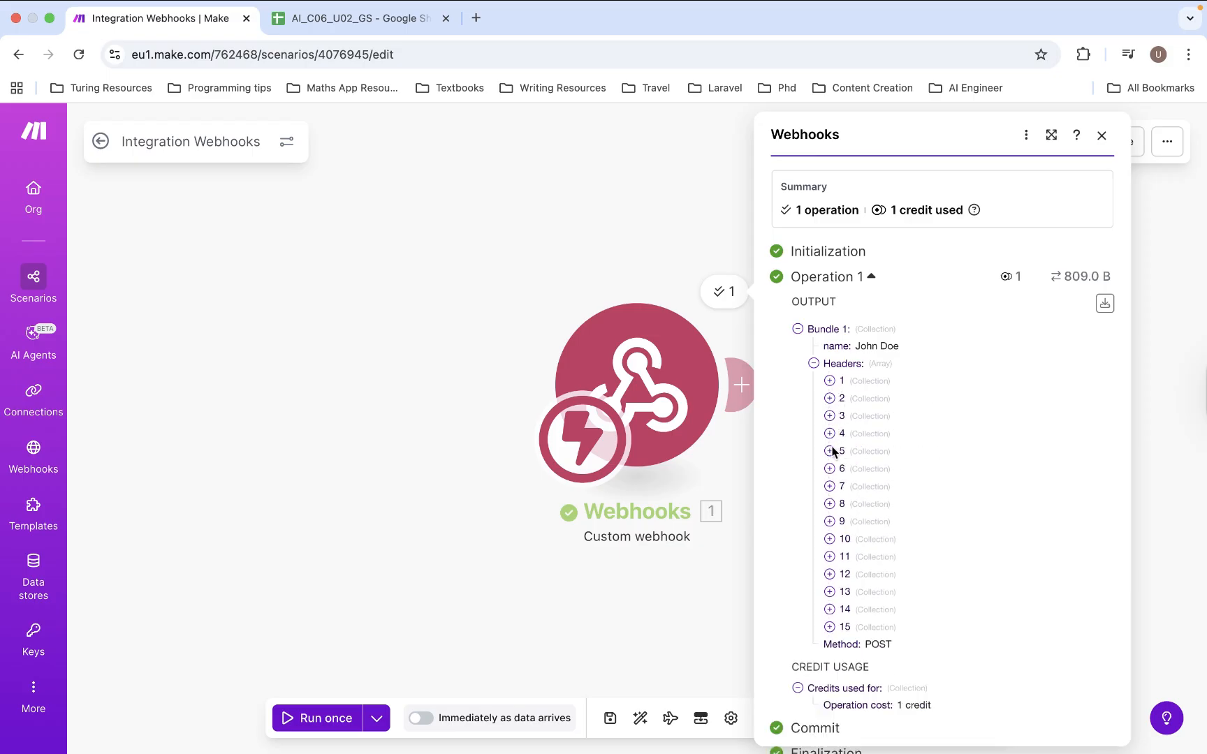
left_click(830, 451)
left_click(830, 451)
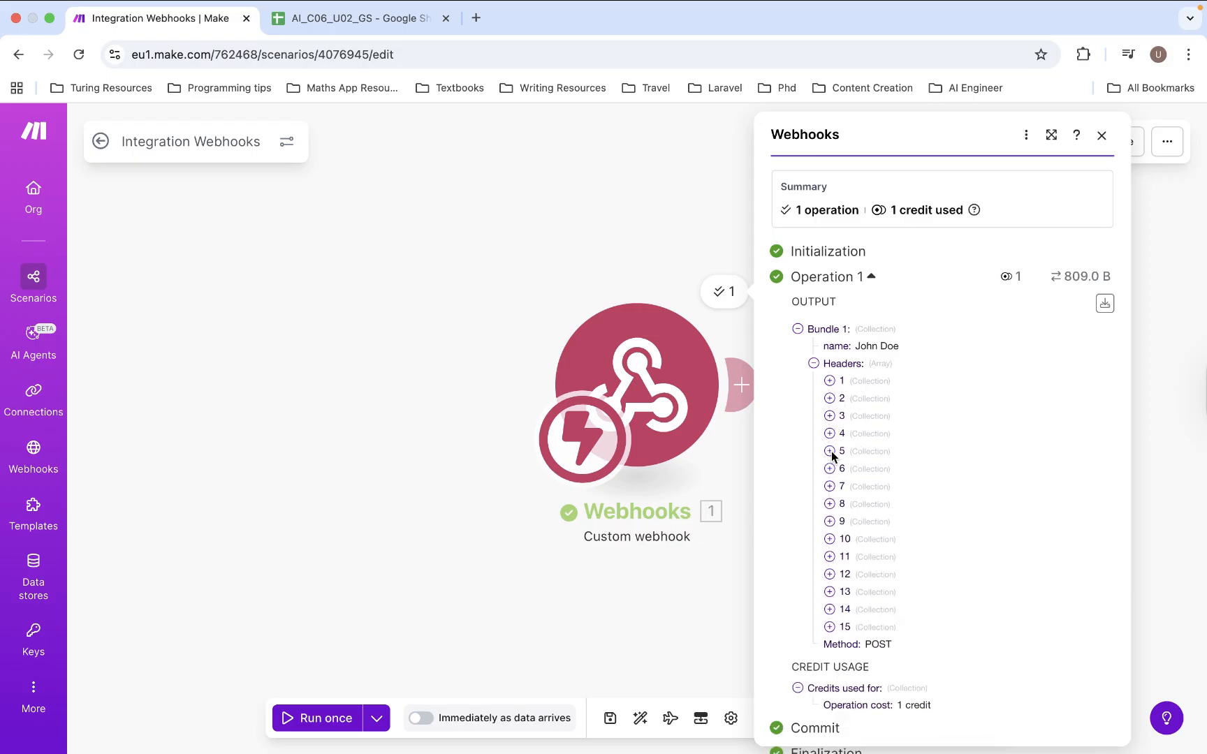
left_click(813, 364)
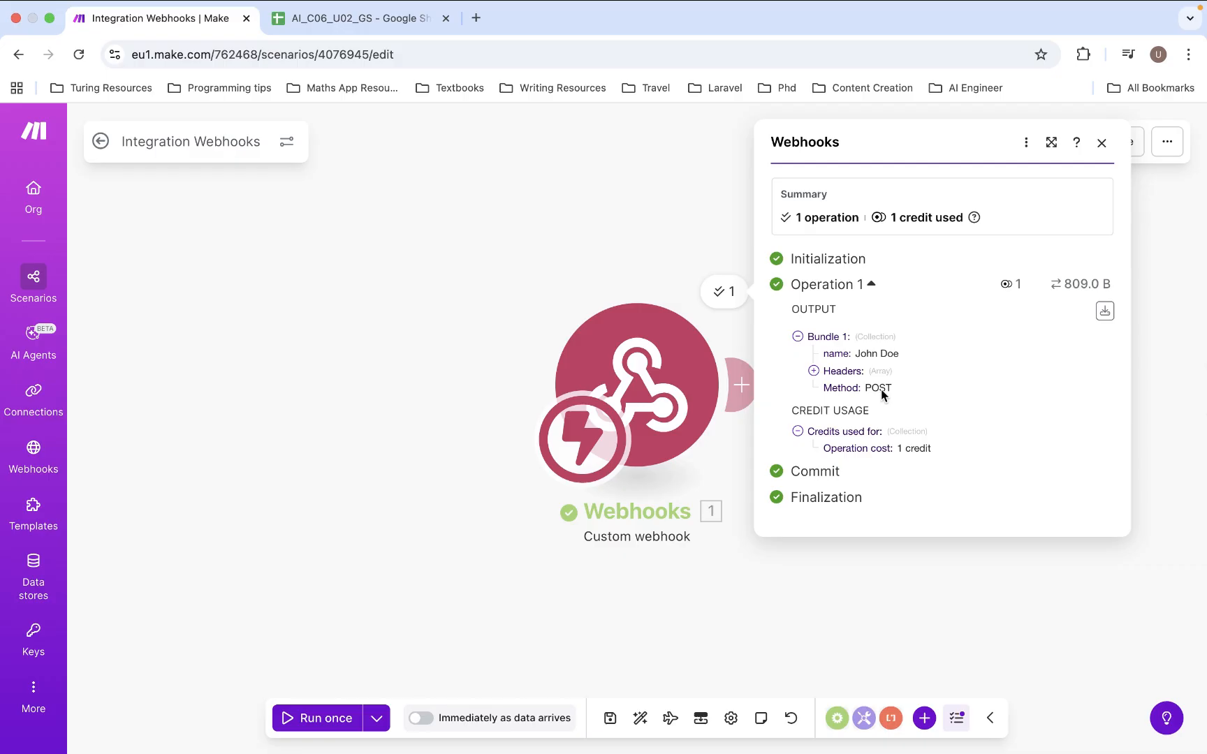
left_click(684, 370)
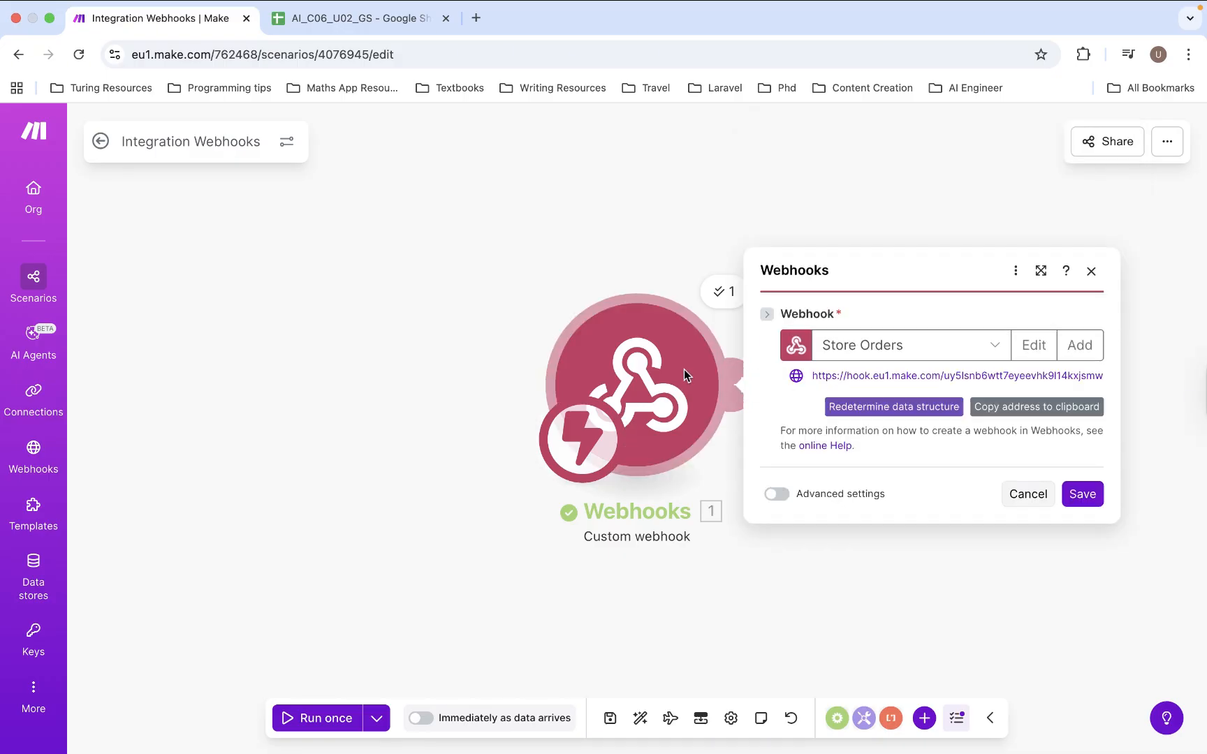
- Edit Store Orders, turn on Advanced settings, and add a new data structure
left_click(1032, 344)
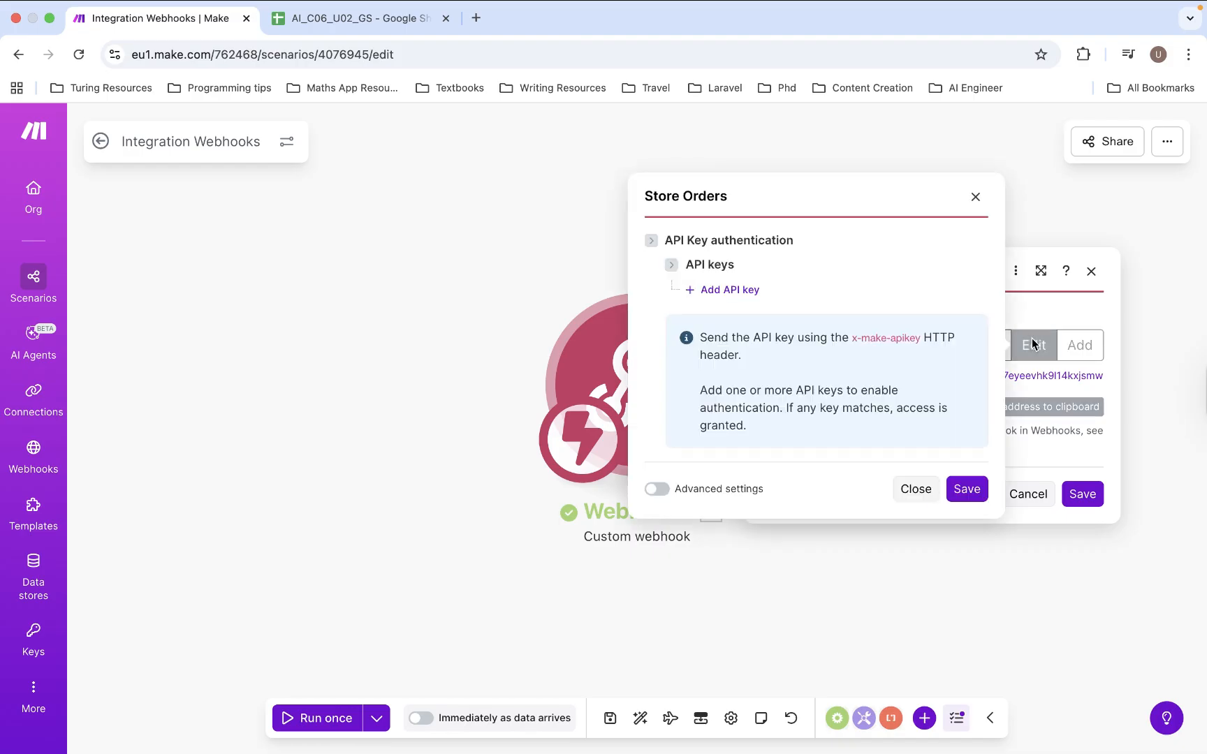
left_click(657, 488)
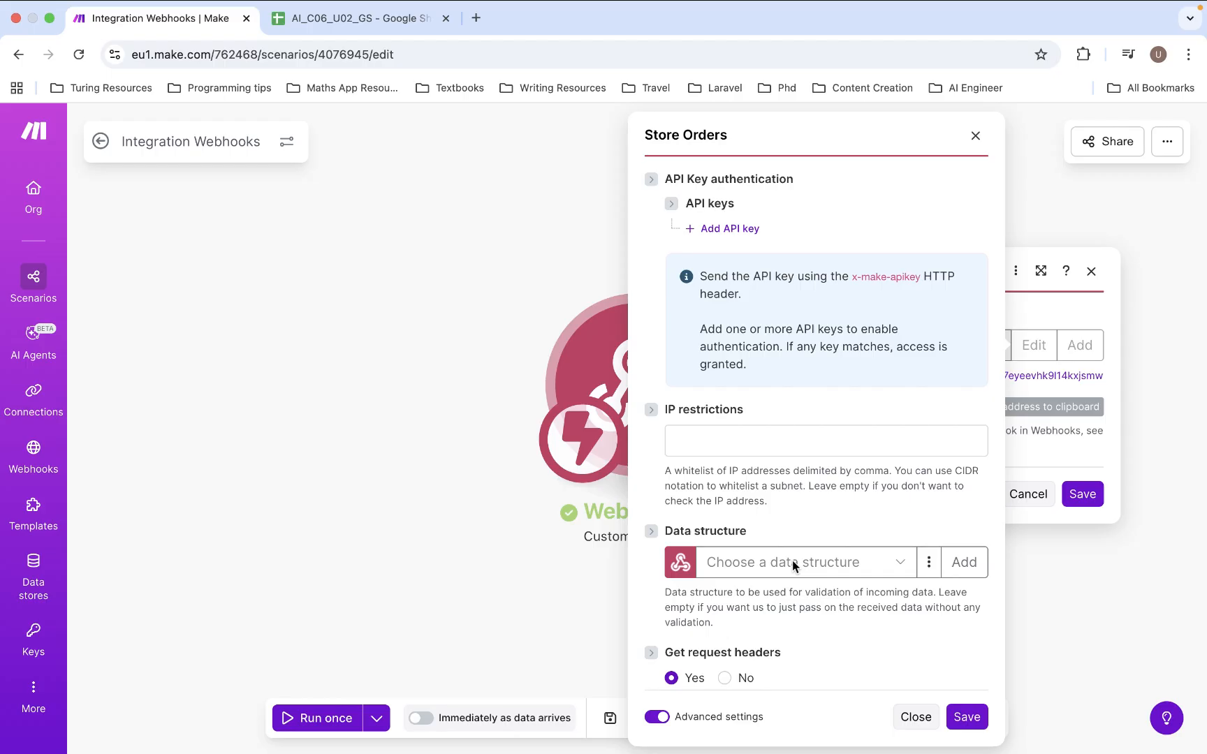
left_click(964, 562)
- Name the data structure 'Order Data' and add a first item called 'name'
left_click(735, 489)
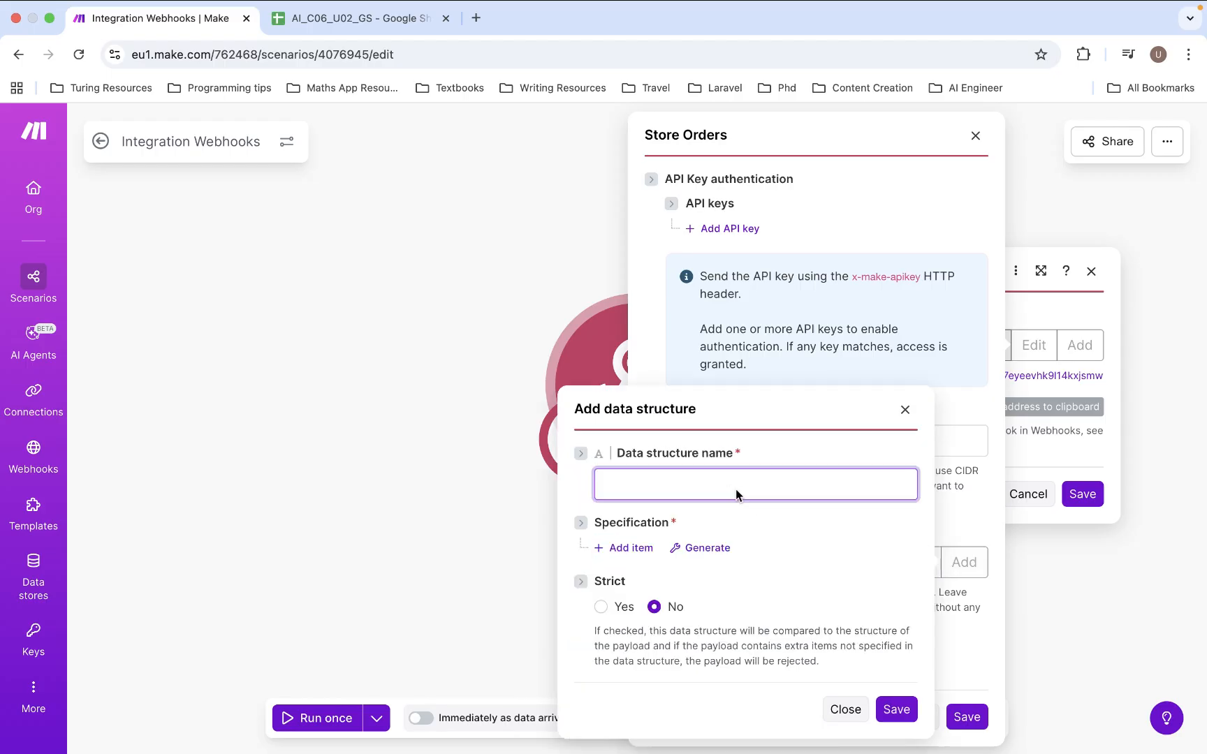
type("Order Data")
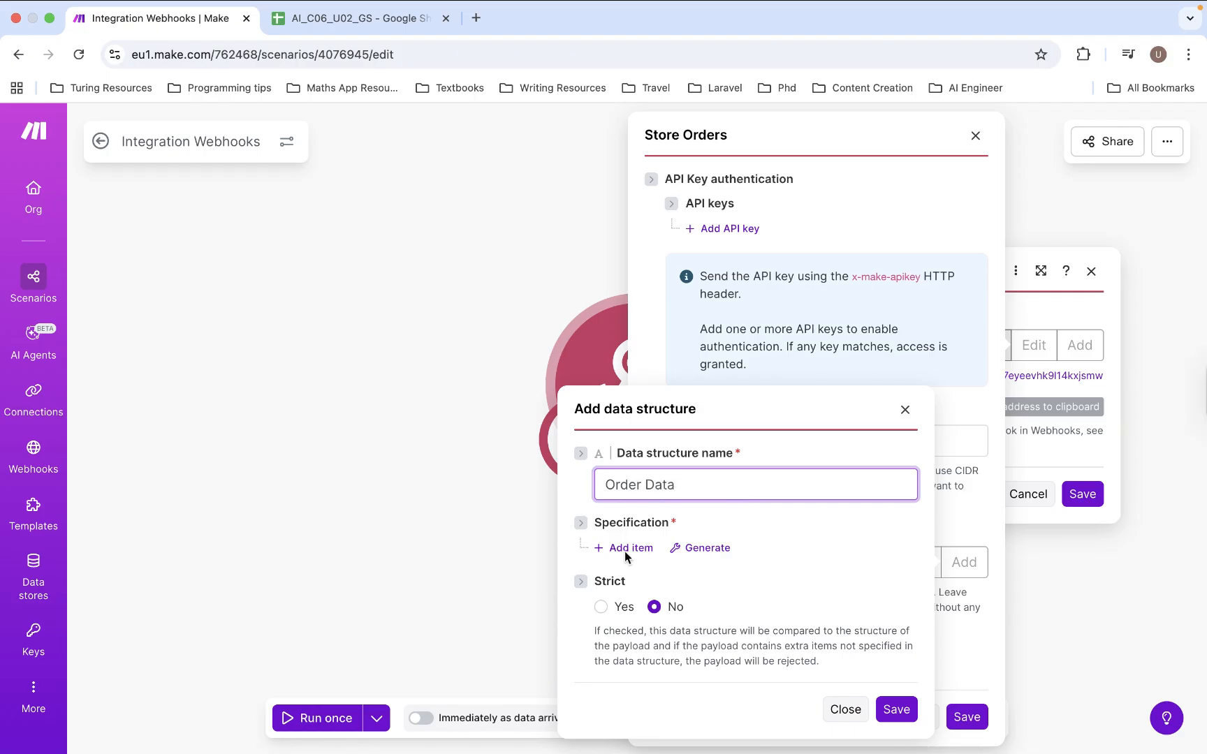
left_click(626, 551)
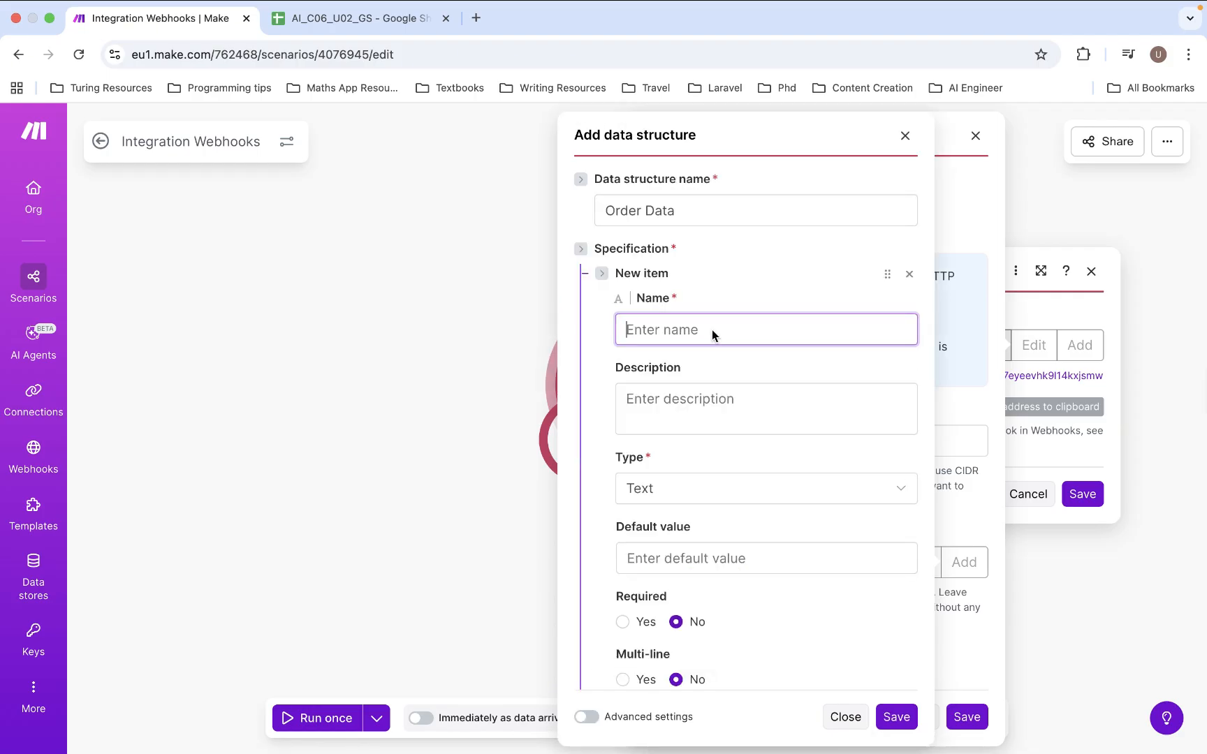
left_click(711, 330)
type("name")
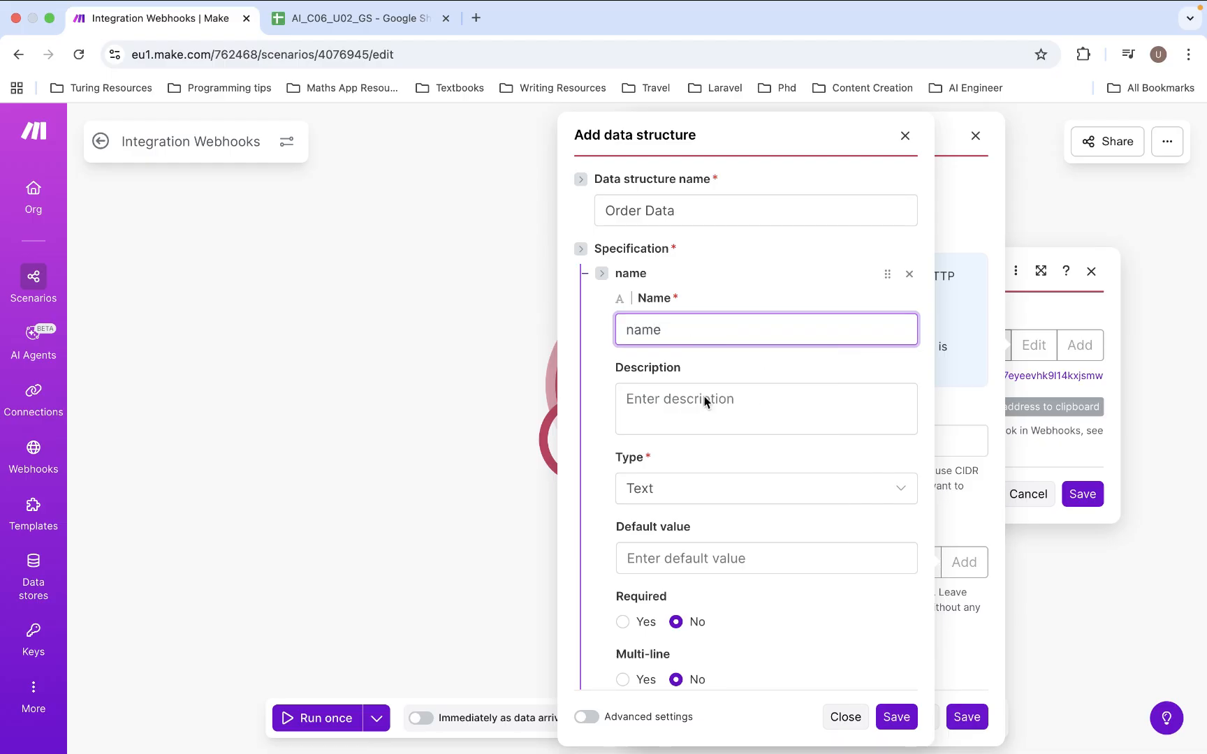
left_click(704, 396)
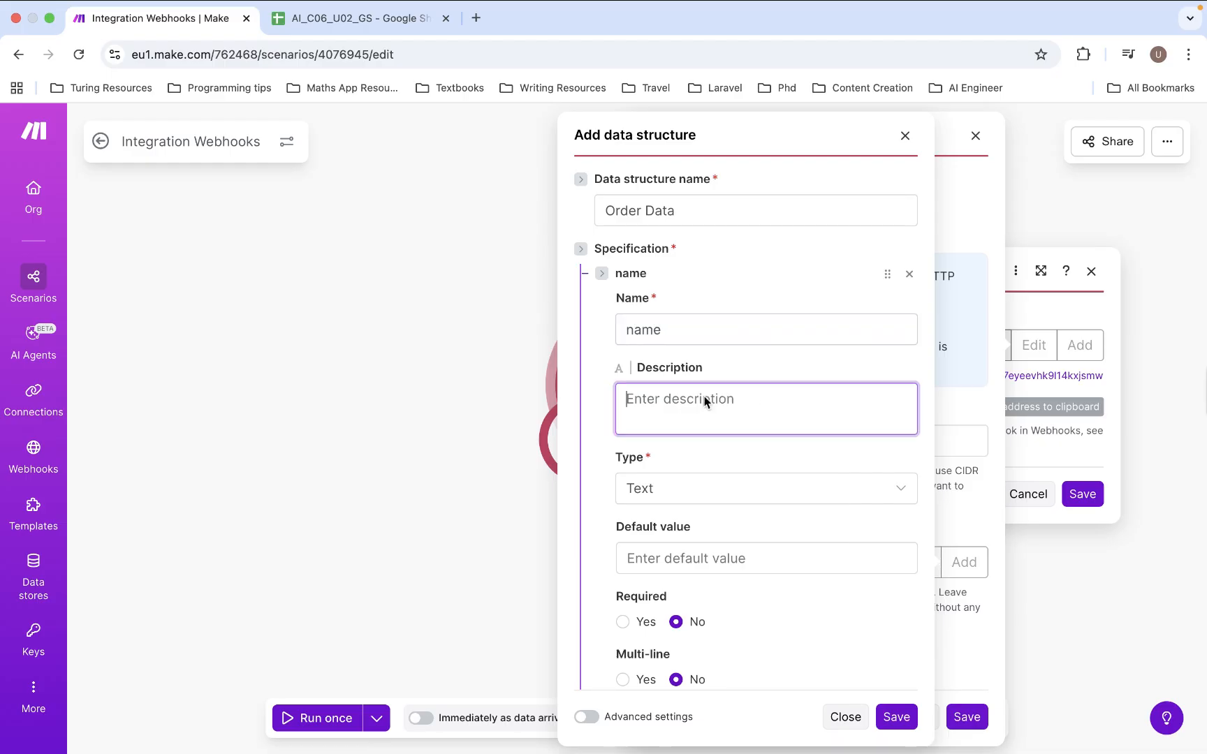
- Describe the name item as 'The of the client', keep it Text, and make it required
type("The pr")
key("BackSpace")
key("BackSpace")
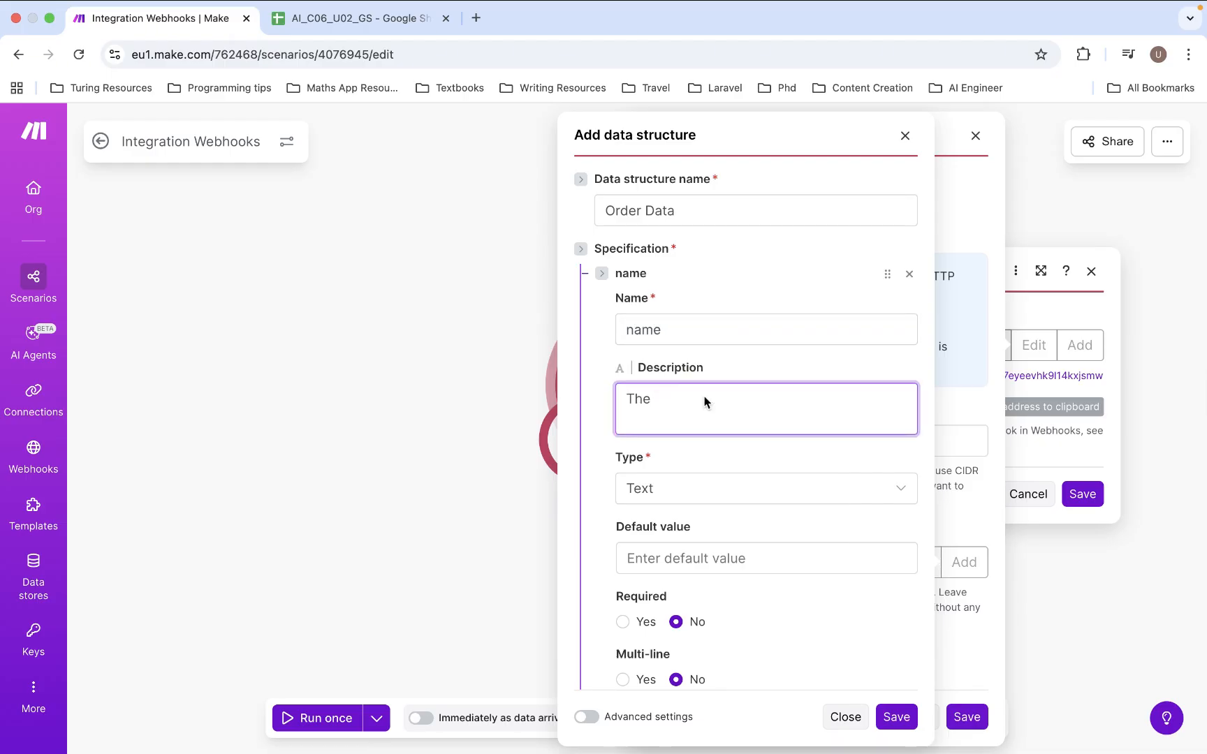
type("of the client")
left_click(663, 475)
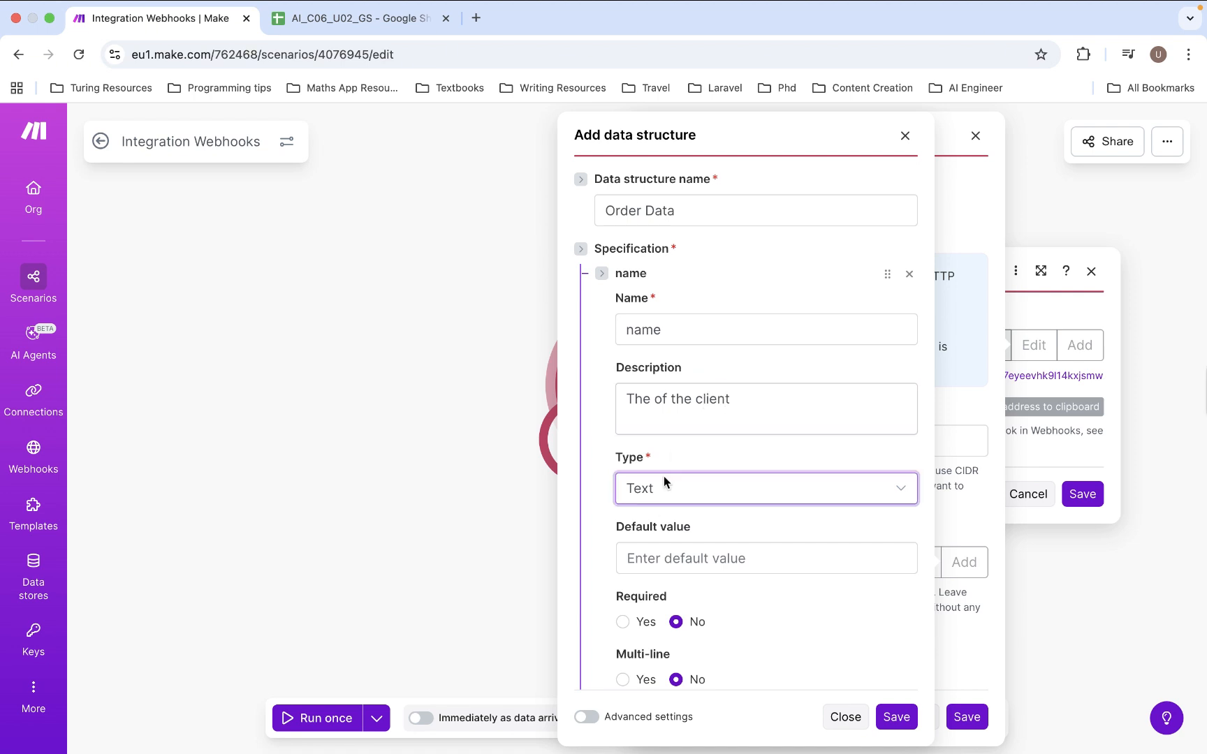
left_click(663, 476)
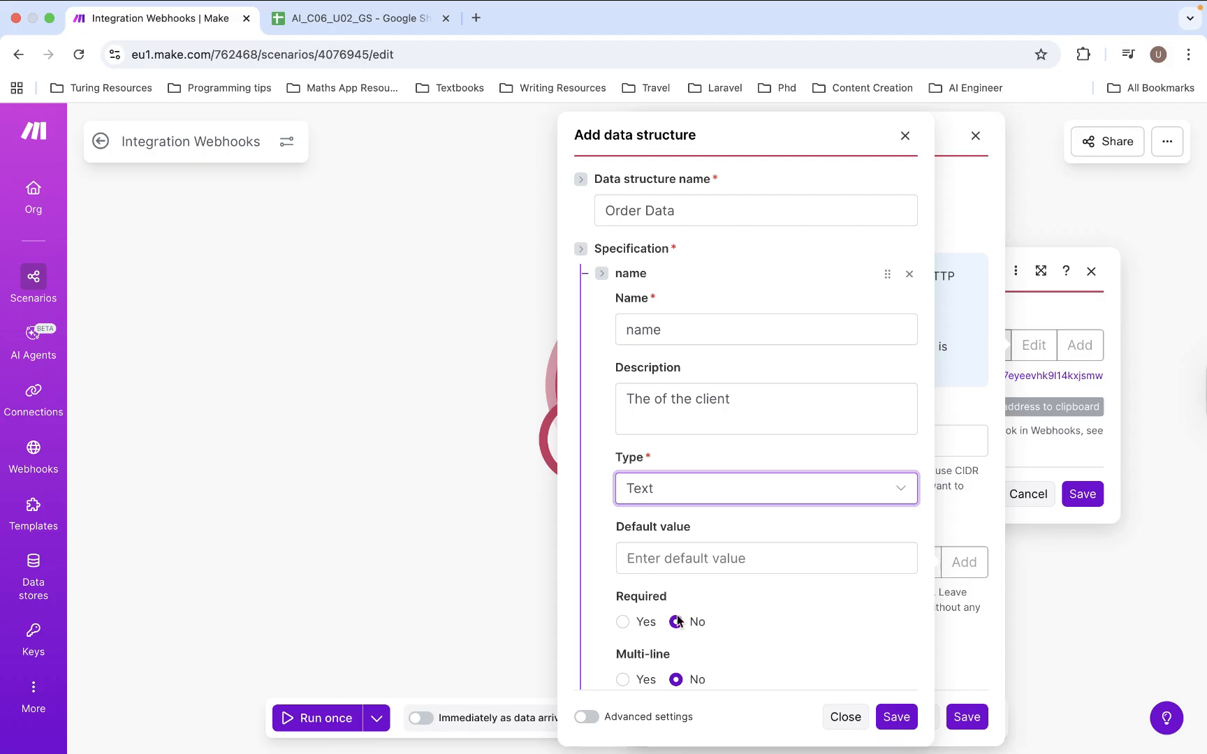
scroll(676, 544, "down", 2)
left_click(622, 574)
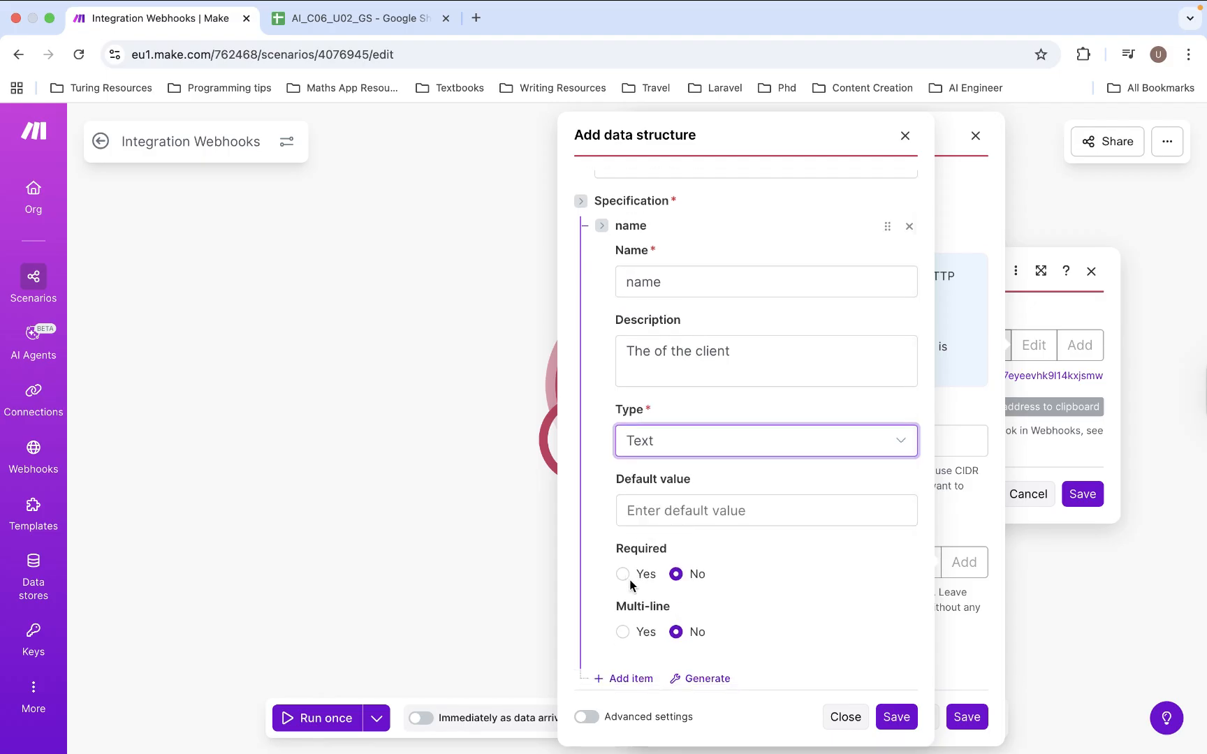
scroll(713, 581, "down", 5)
- Add a required Text item 'email' described as 'The email of the client', plus a blank item
left_click(623, 555)
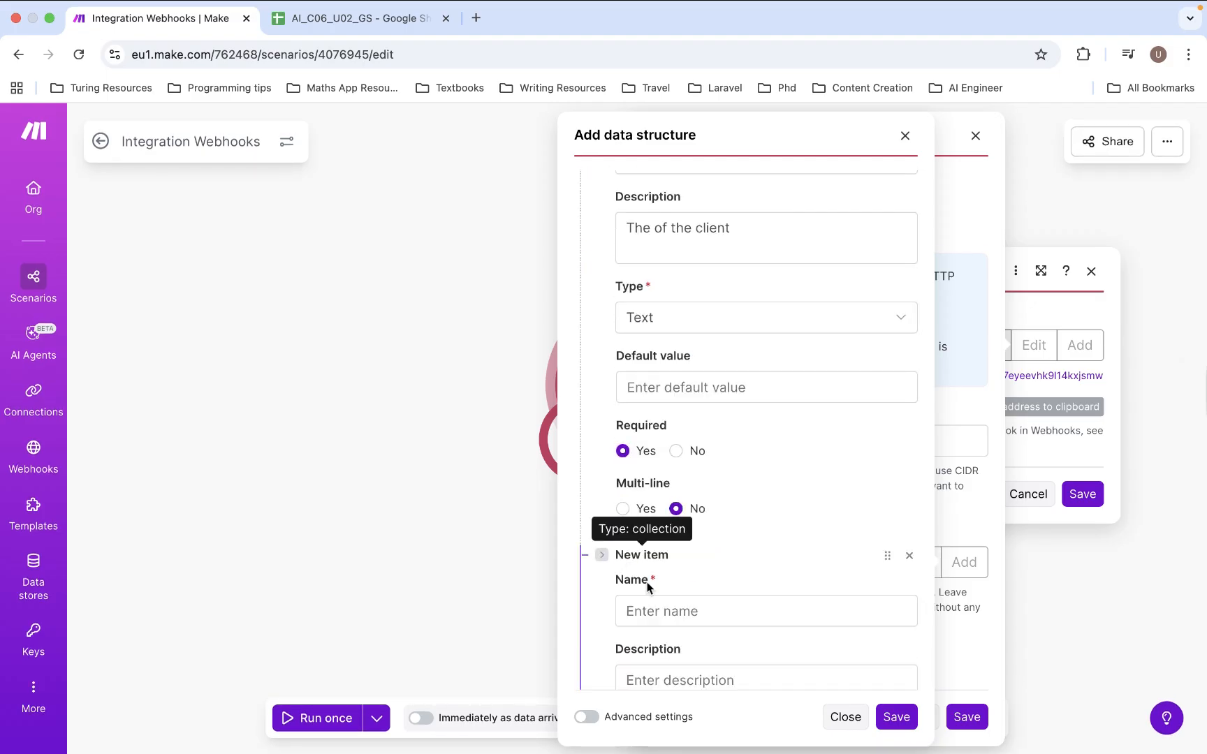
left_click(657, 618)
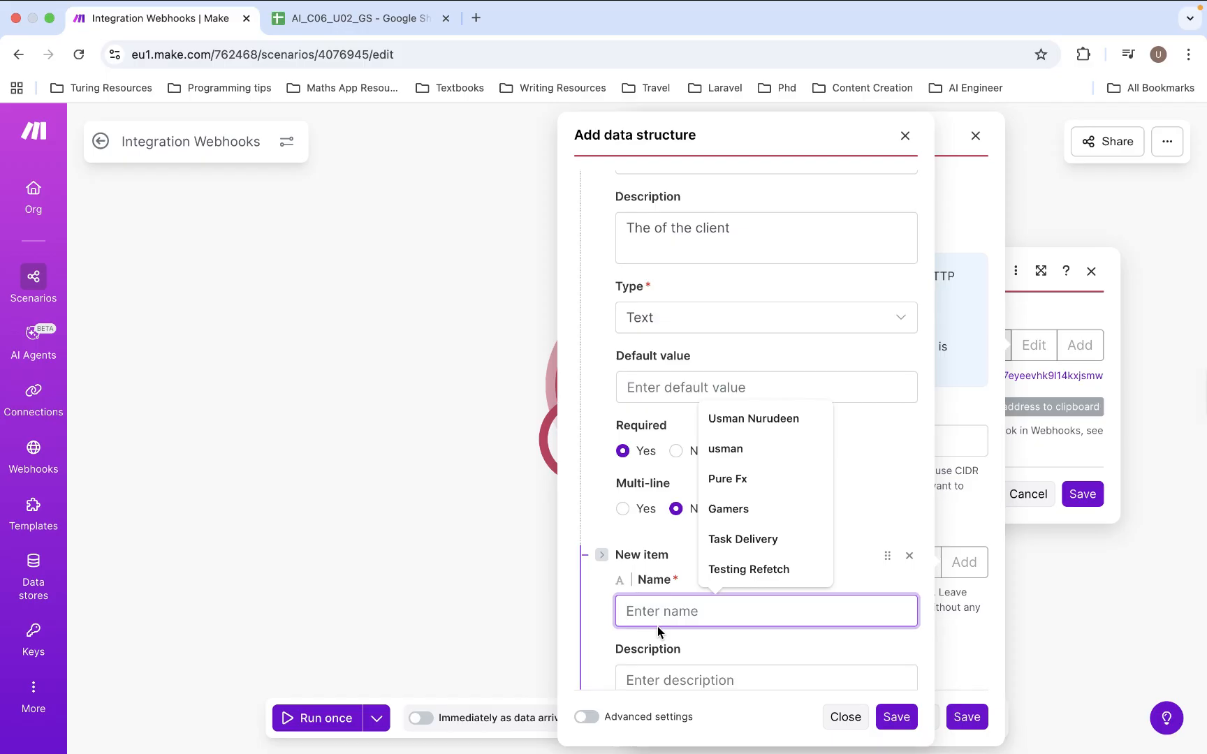
type("email")
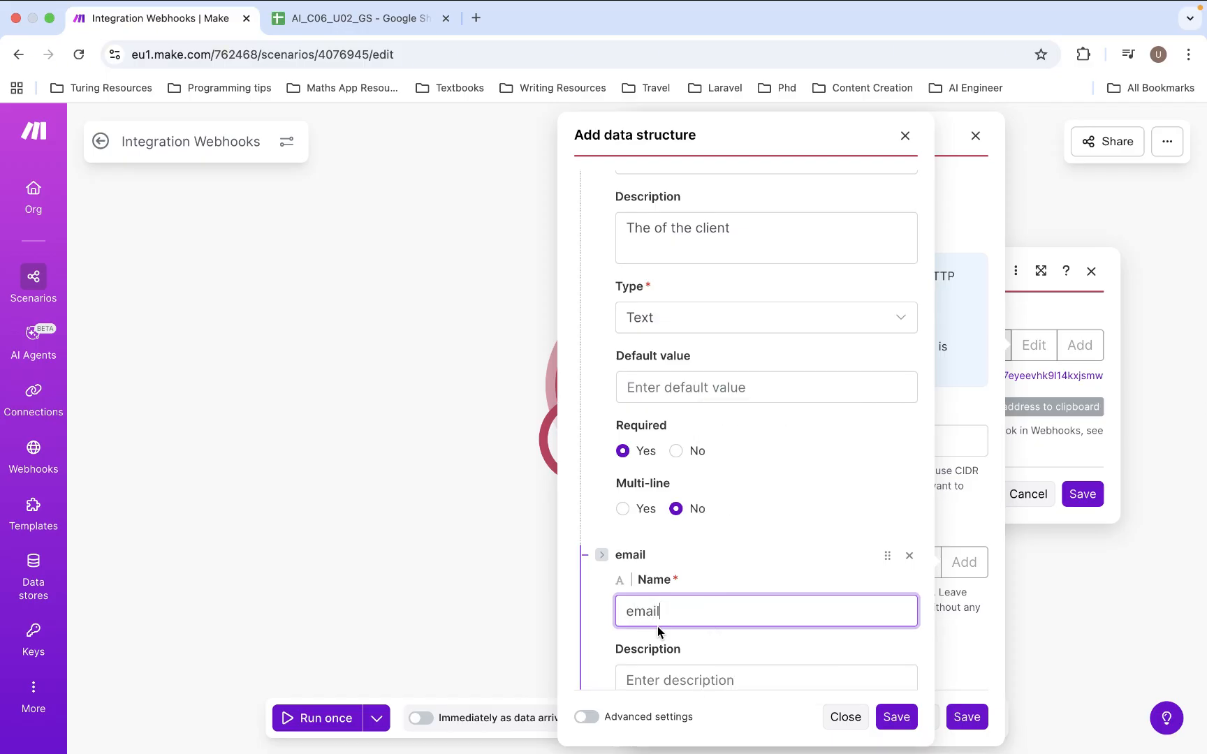
left_click(668, 680)
type("The")
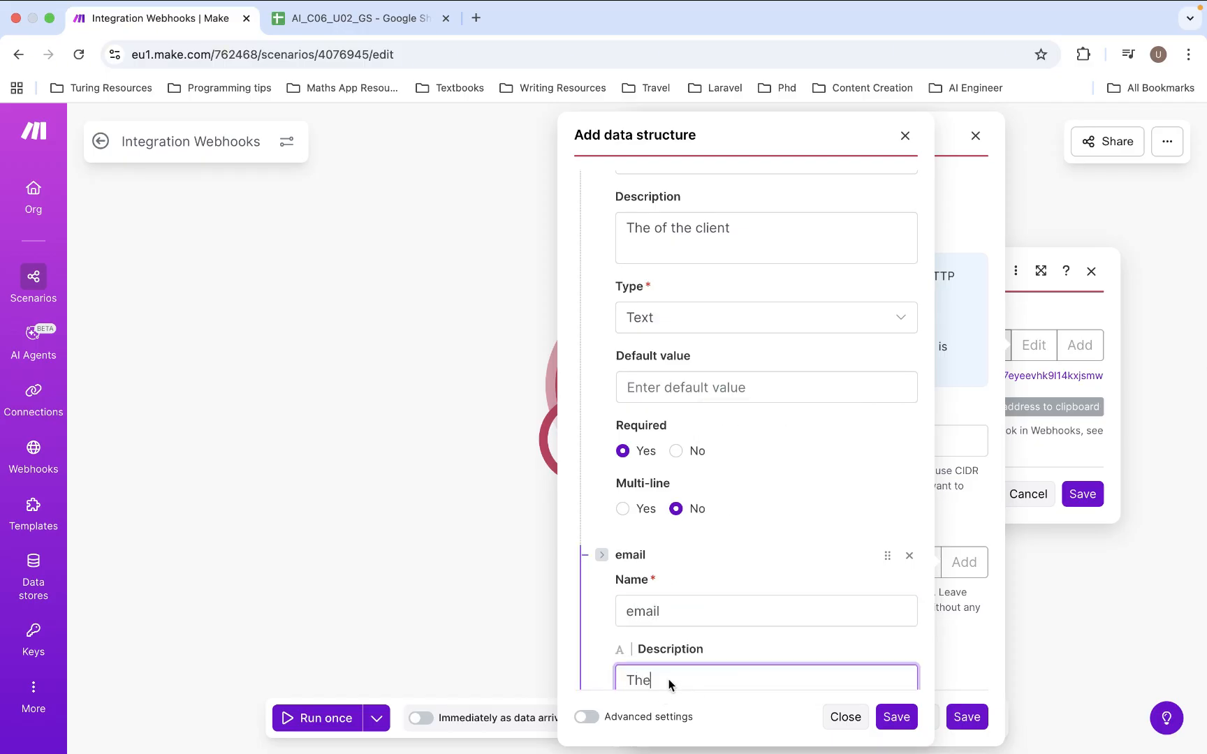
scroll(692, 595, "down", 4)
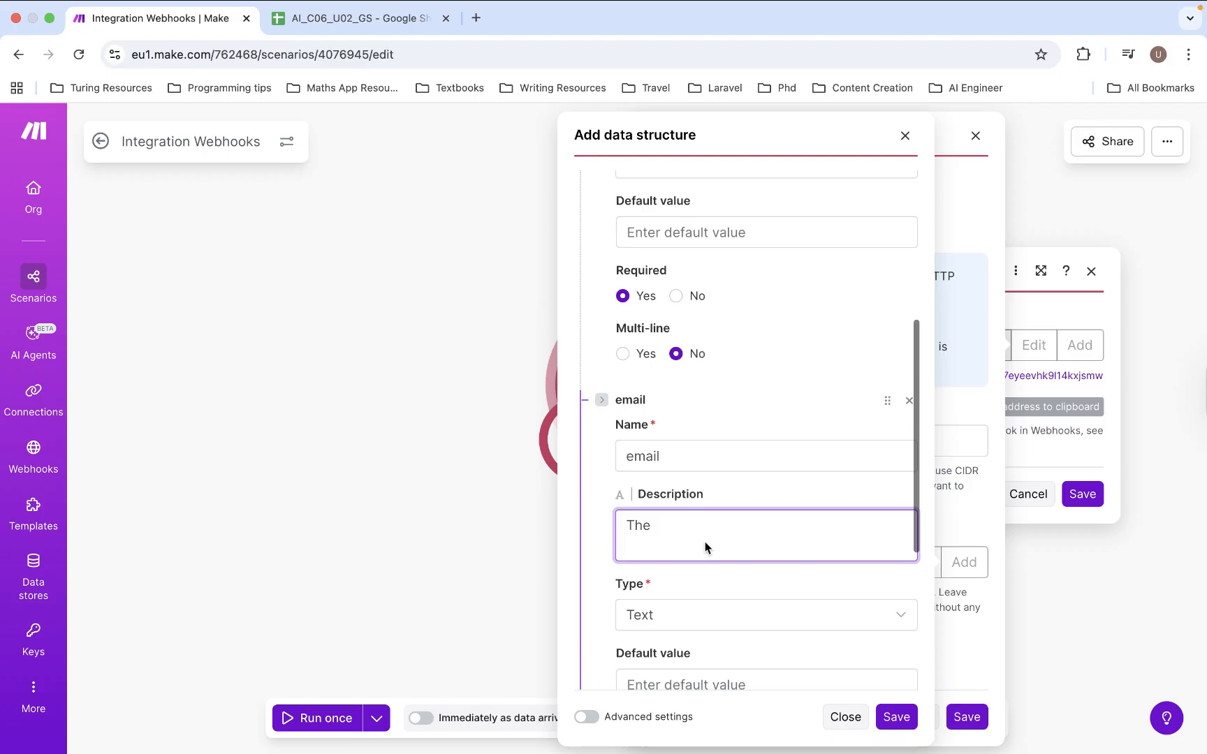
type("em")
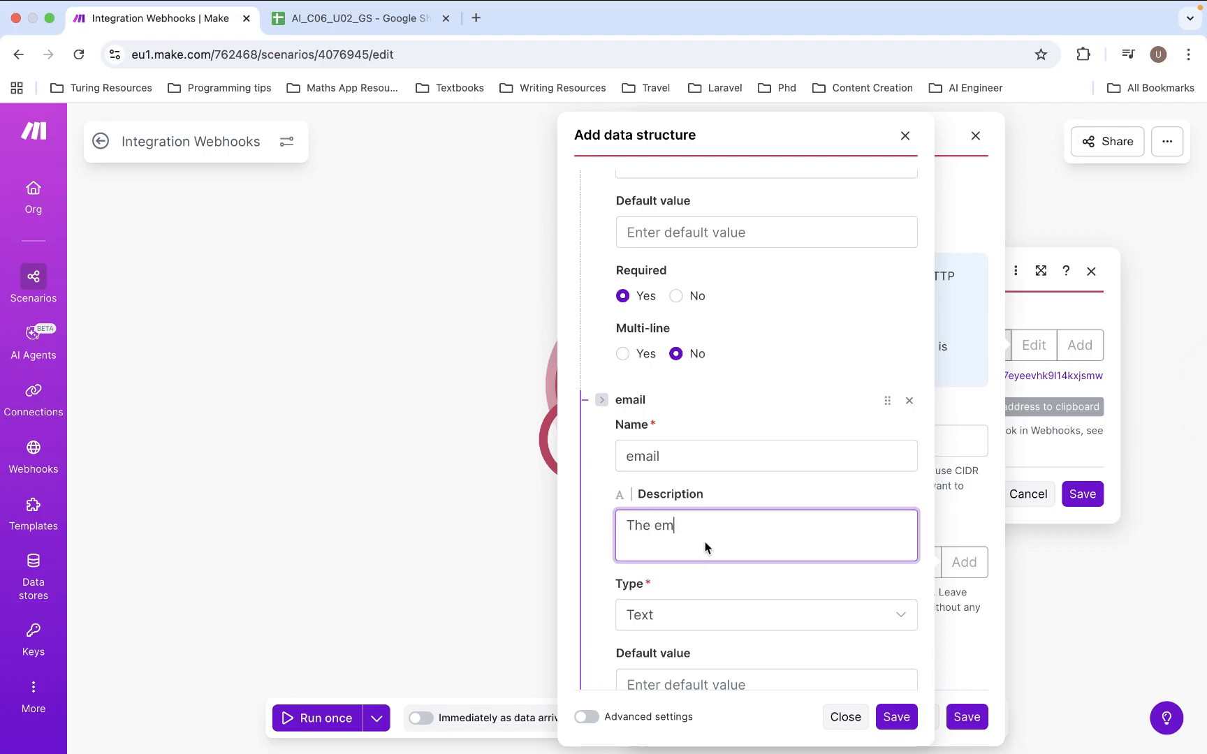
type("ail of the client")
scroll(690, 616, "down", 5)
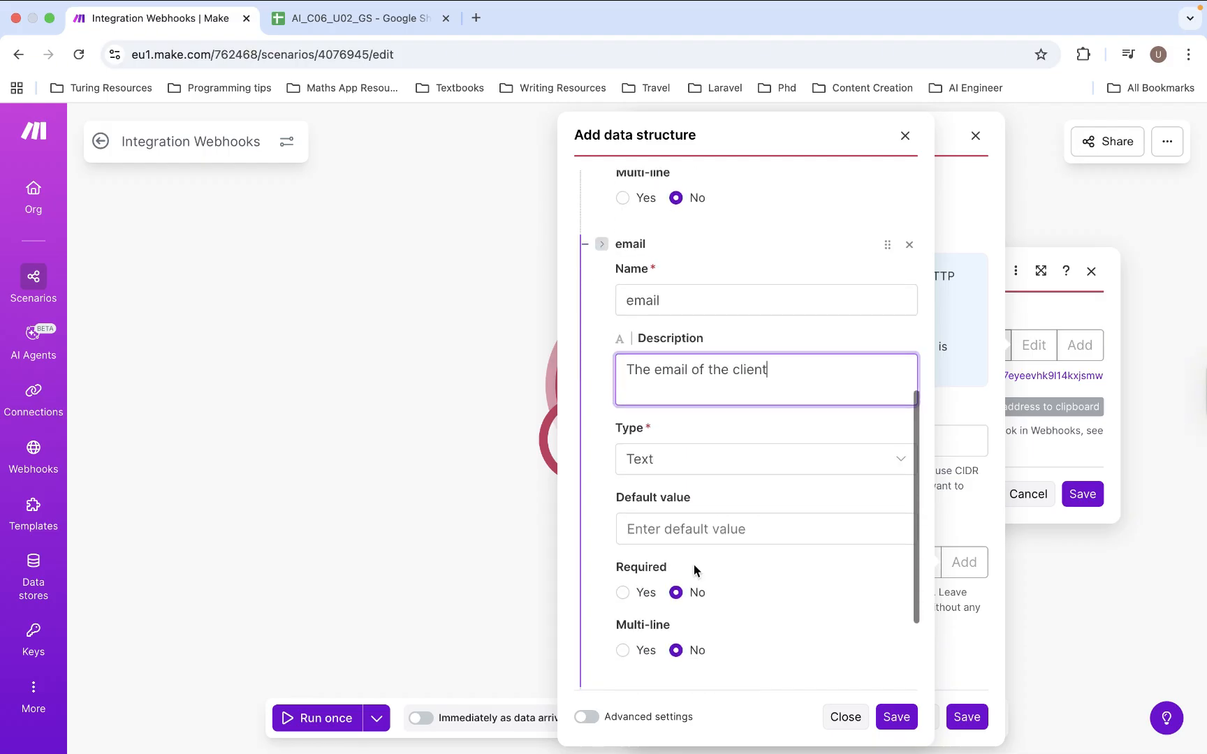
left_click(622, 590)
scroll(631, 579, "down", 4)
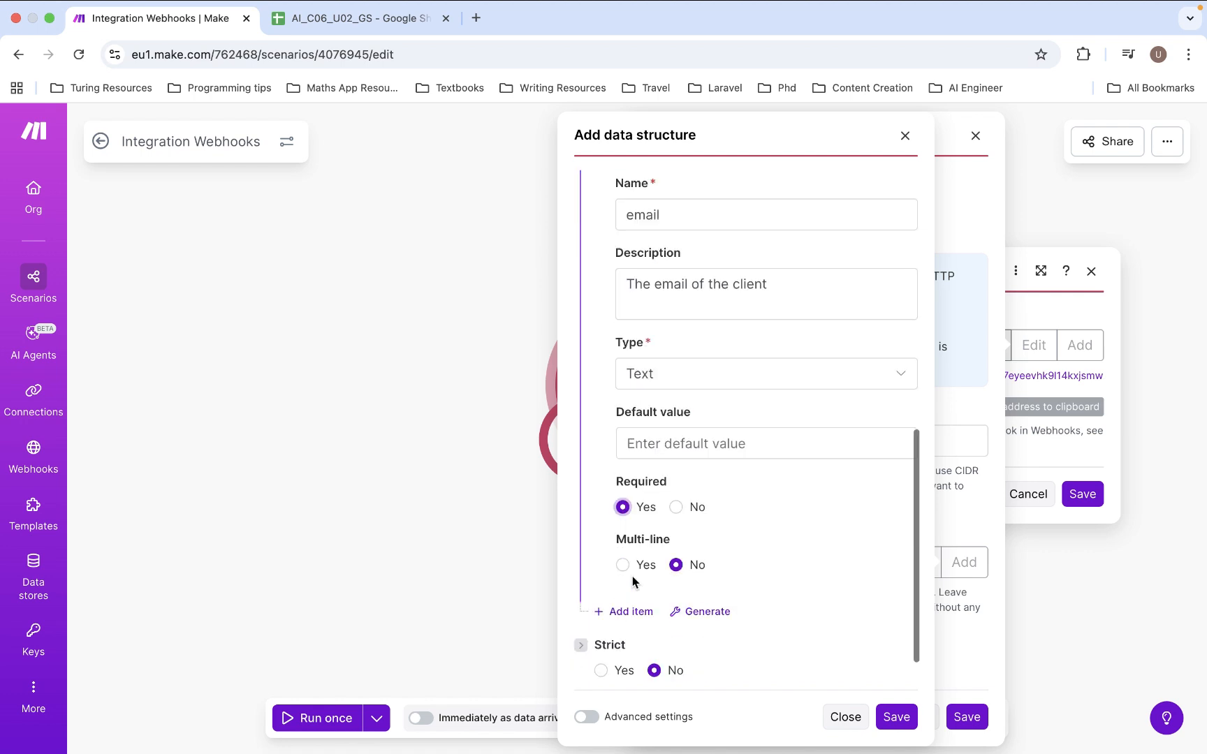
left_click(630, 555)
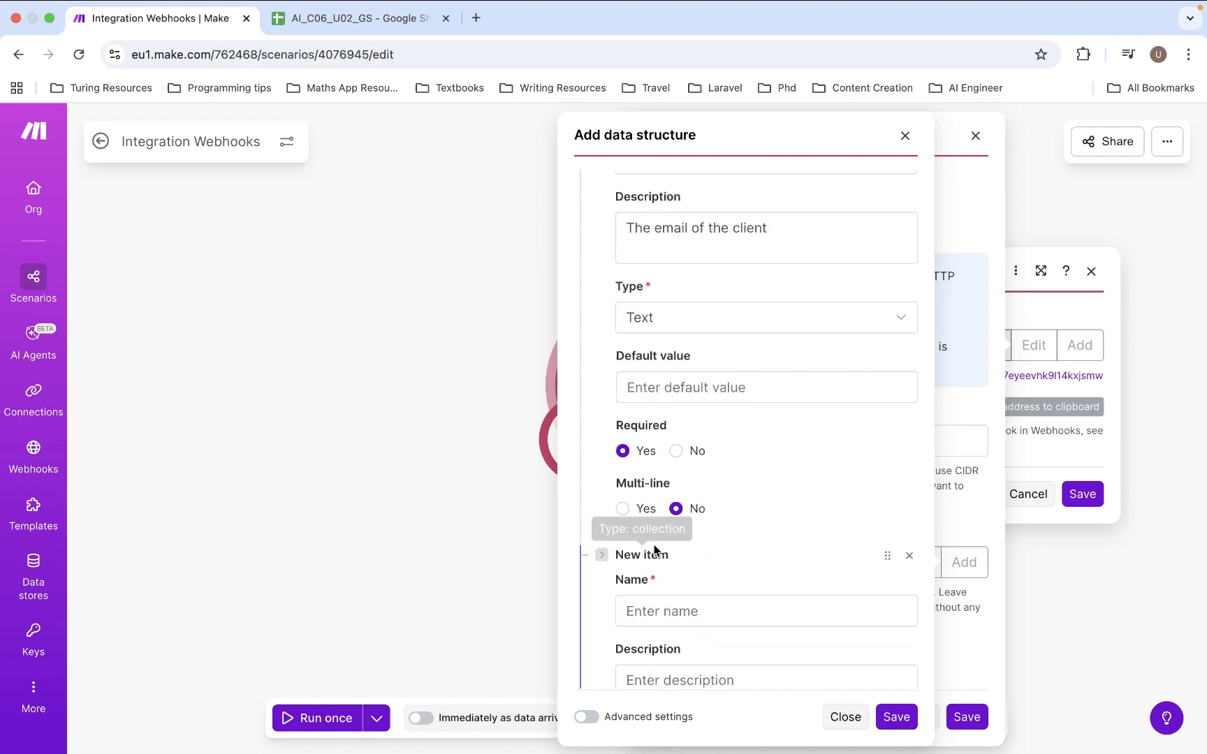
- Name the new item 'numberOfItems' and describe it as 'The number of items to be ordered'
left_click(675, 610)
type("n")
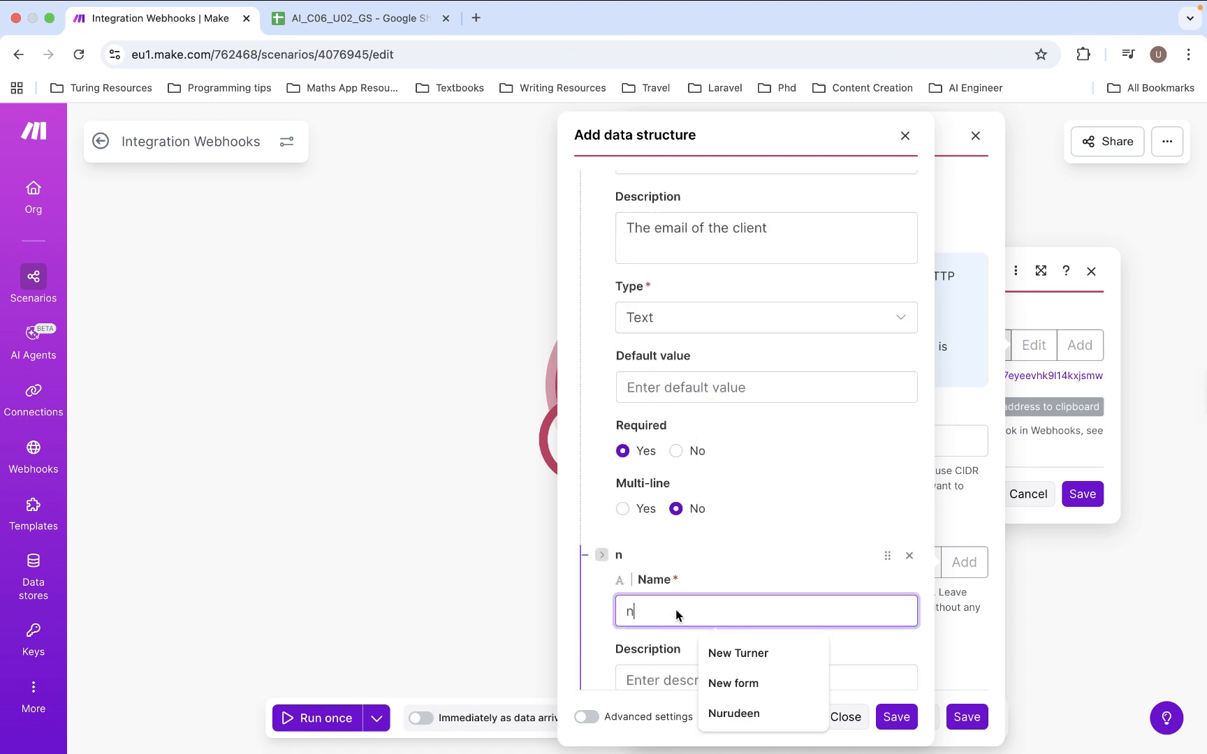
type("umberO")
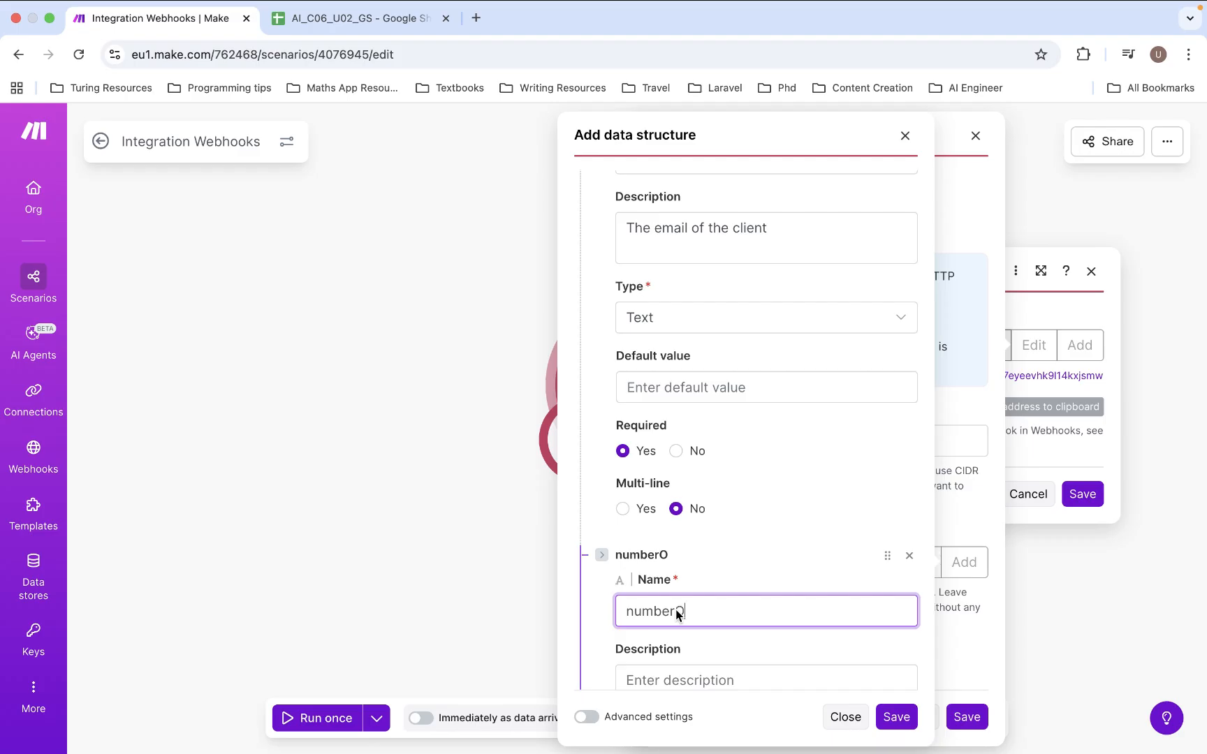
type("fItems")
scroll(675, 609, "down", 2)
left_click(664, 554)
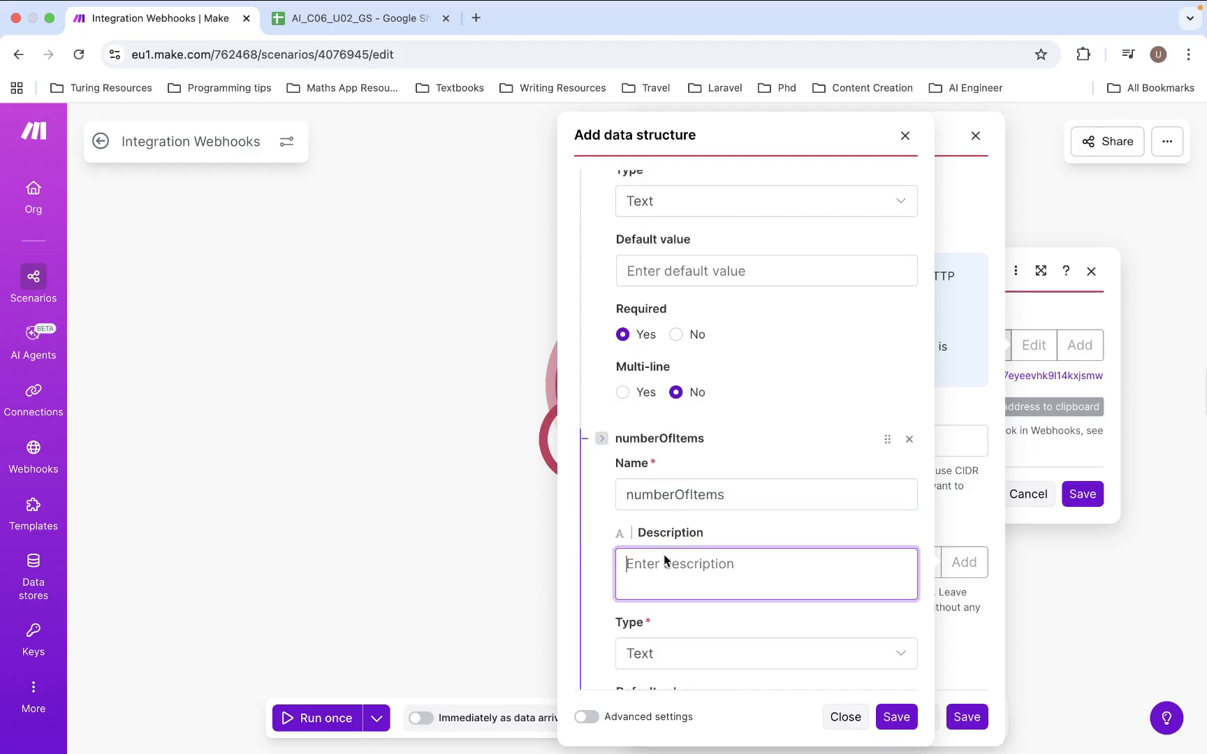
type("The number o f items")
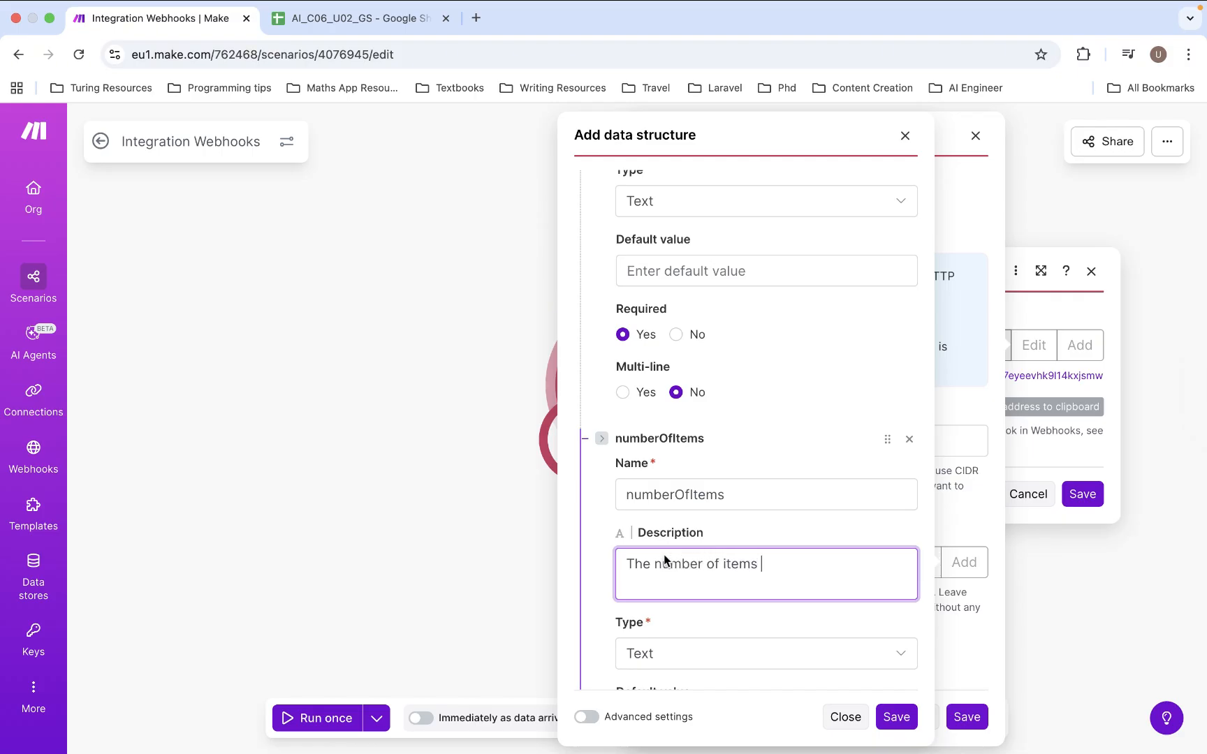
type(" to be ordered")
- Give numberOfItems the Number type and make it required
scroll(729, 539, "down", 2)
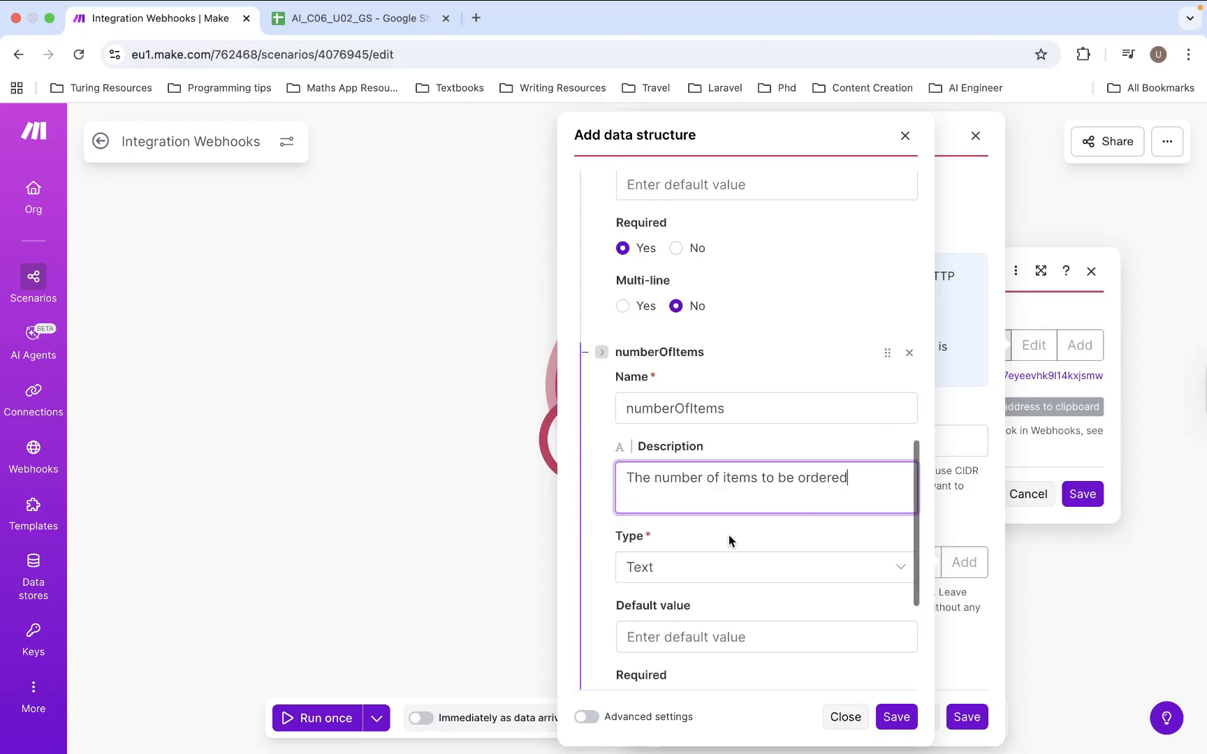
scroll(729, 534, "down", 1)
left_click(729, 532)
left_click(658, 676)
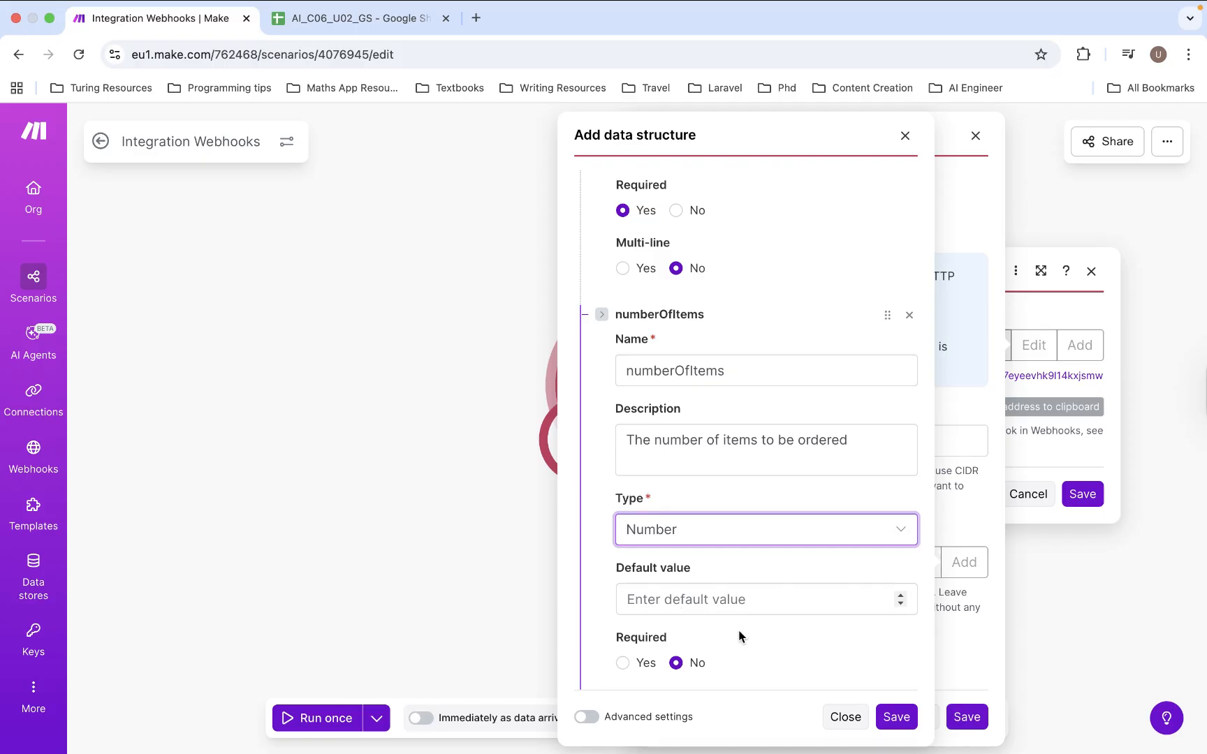
scroll(732, 639, "down", 1)
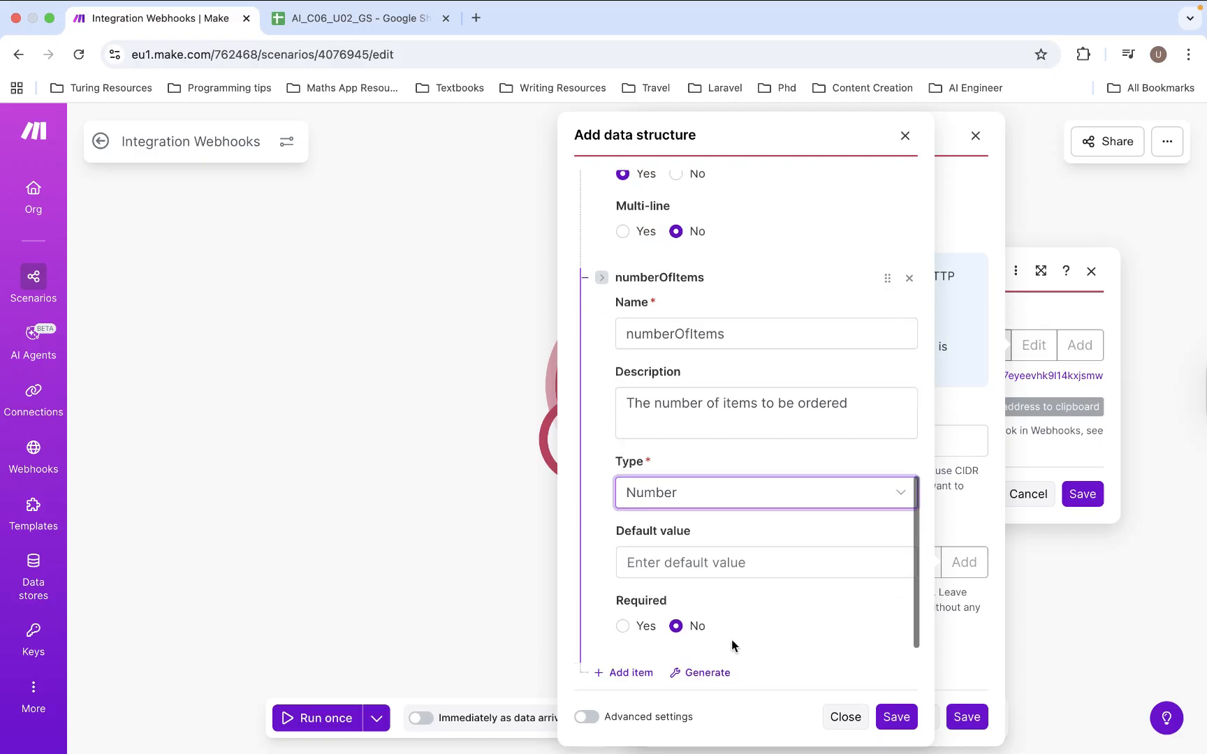
left_click(623, 623)
scroll(681, 322, "up", 3)
scroll(681, 321, "down", 5)
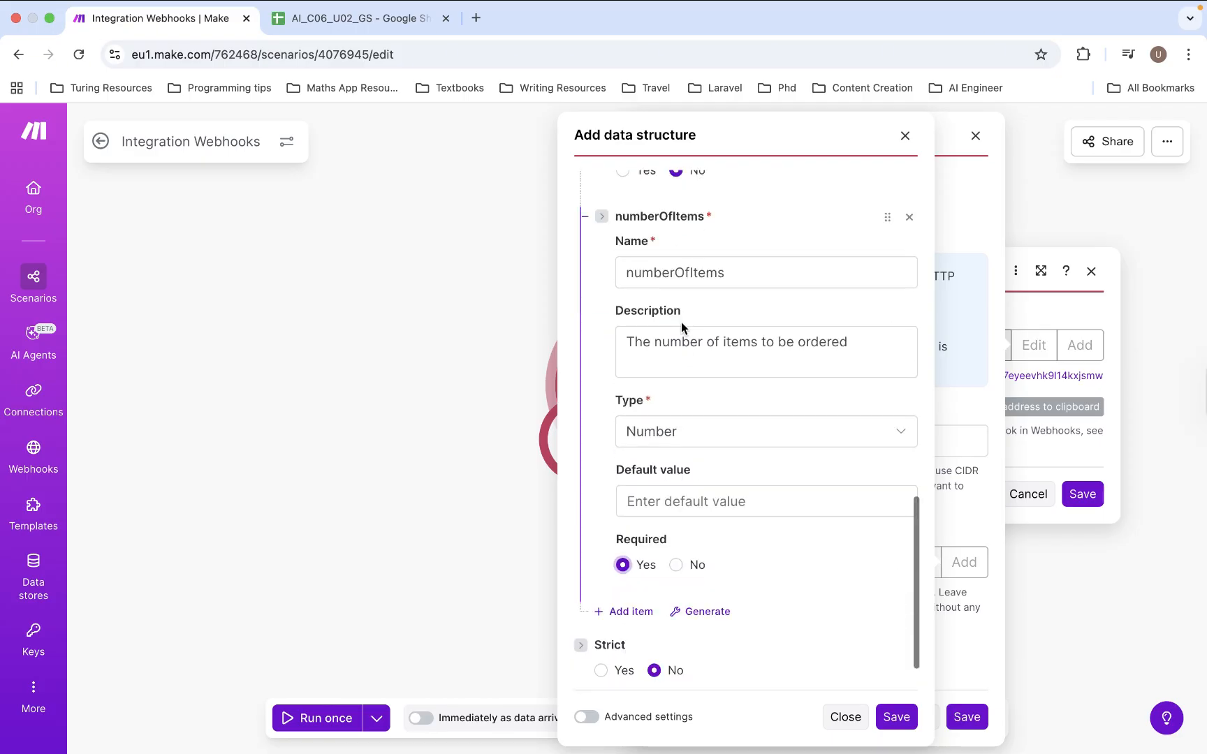
- Set the Order Data structure to Strict, leaving numberOfItems required
scroll(680, 321, "up", 10)
scroll(682, 327, "up", 10)
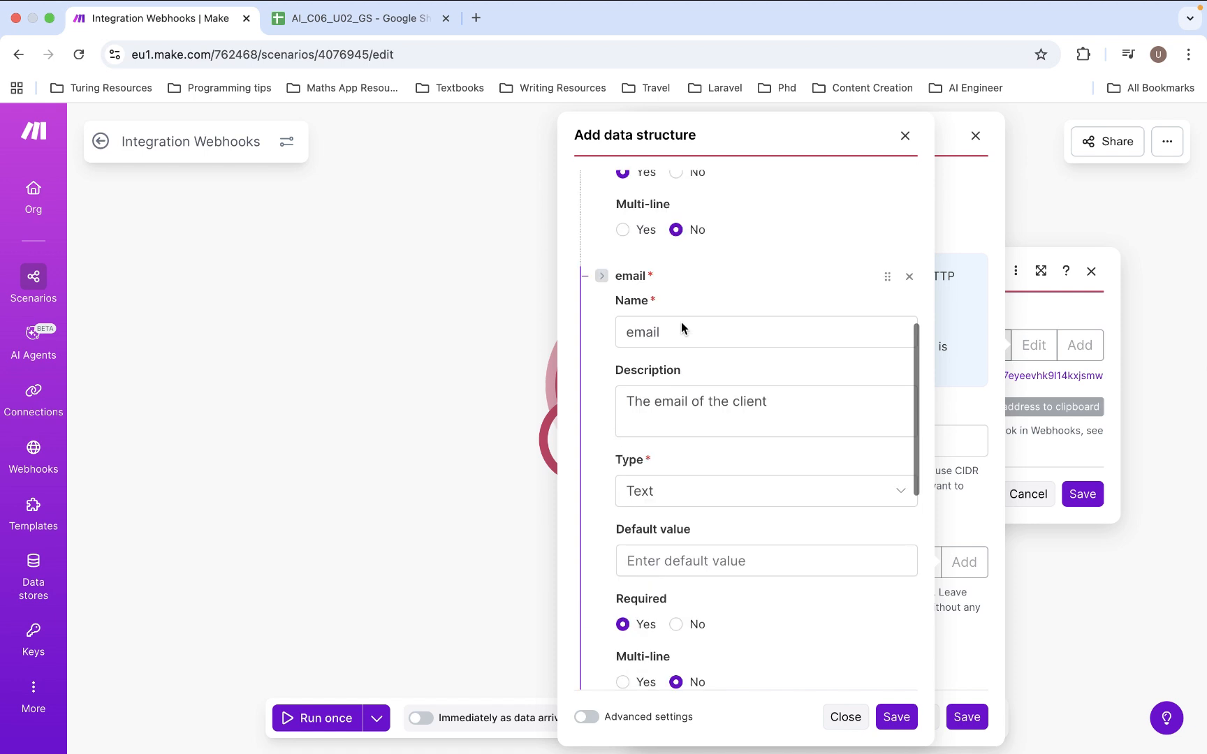
scroll(682, 327, "down", 1)
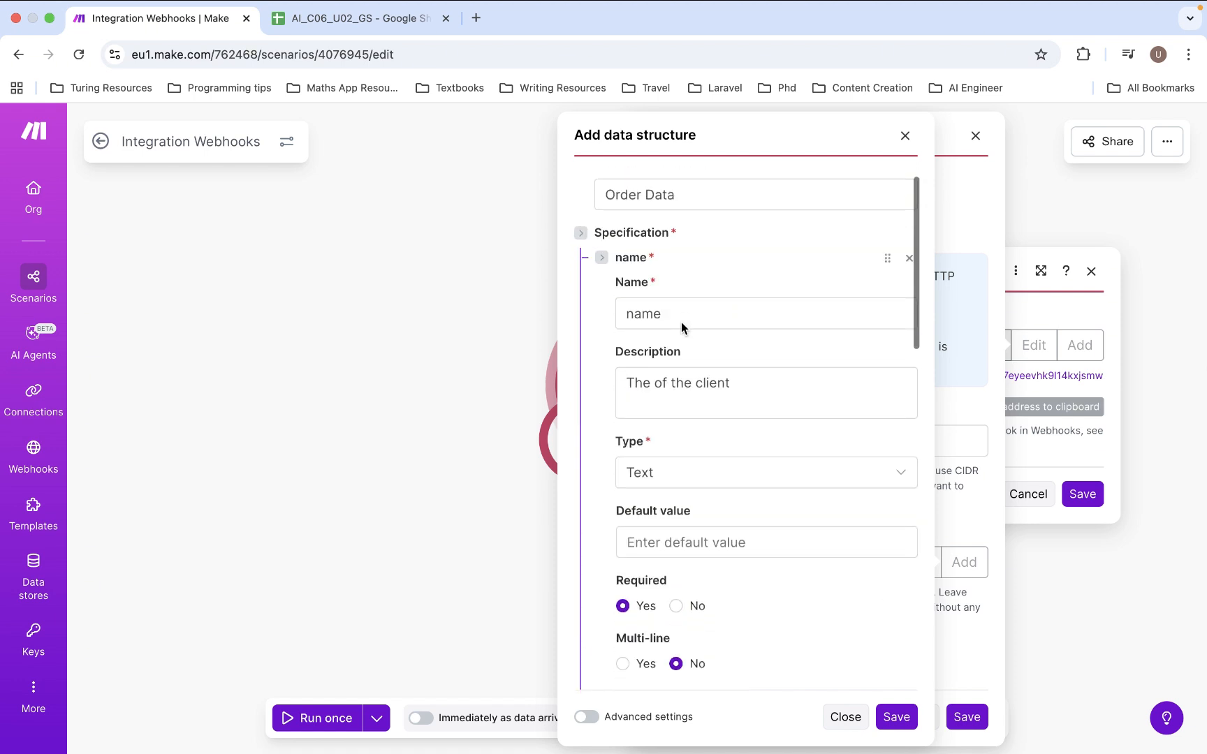
scroll(682, 327, "up", 2)
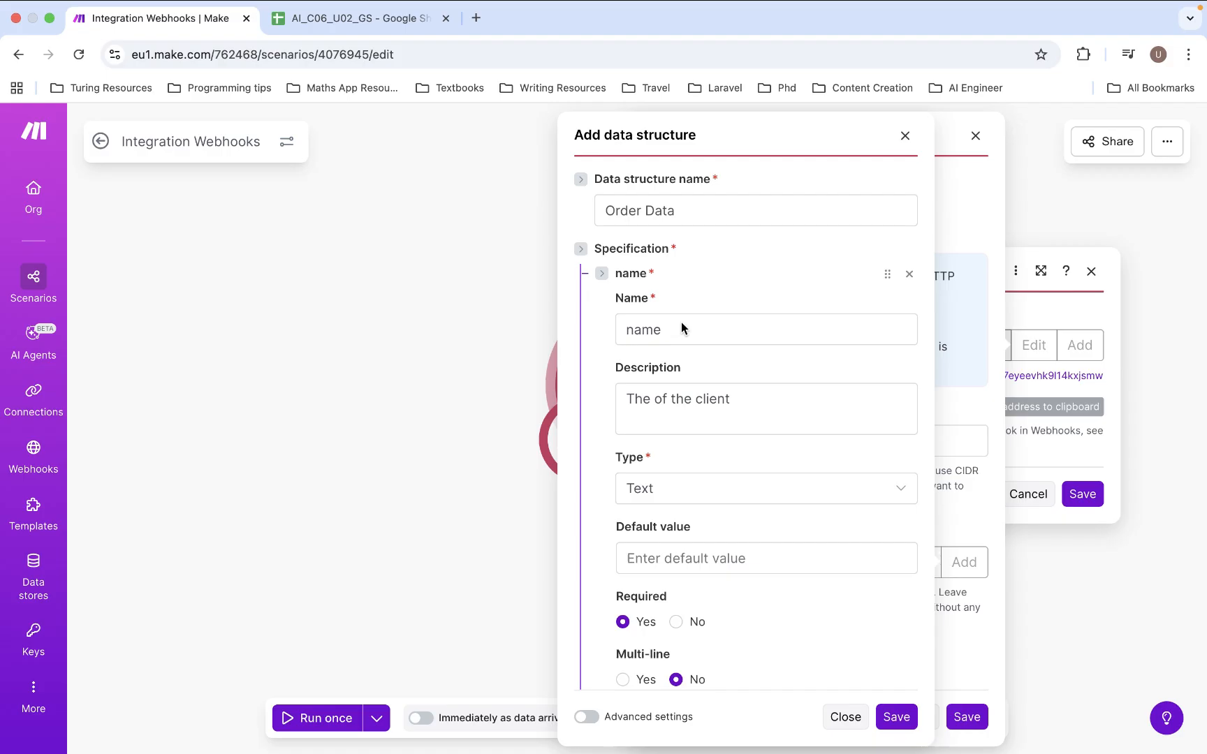
scroll(682, 327, "down", 15)
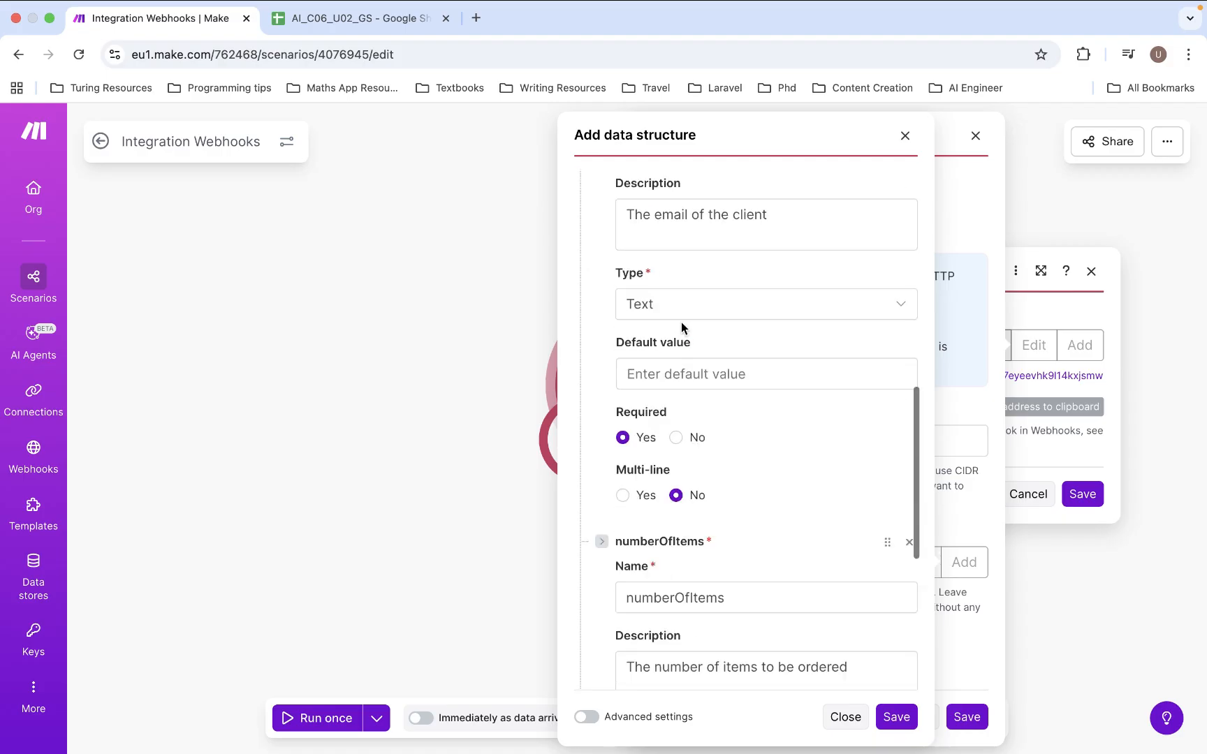
scroll(681, 327, "down", 1)
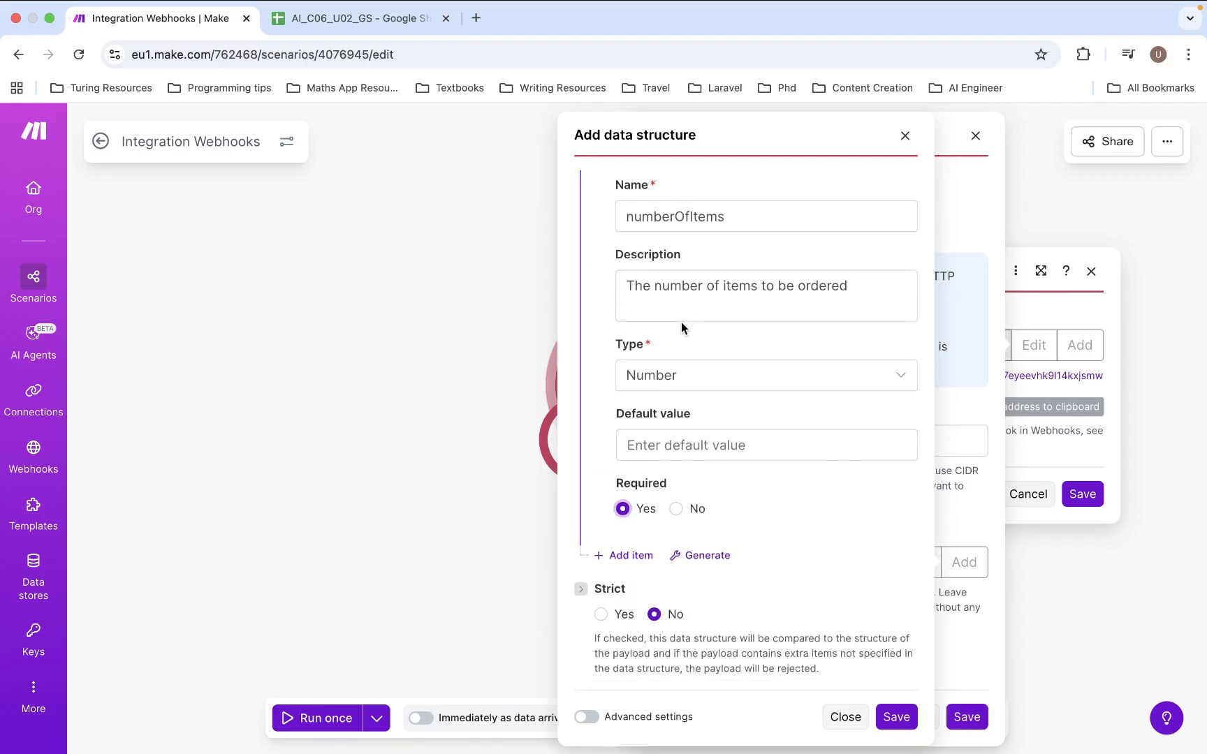
left_click(601, 614)
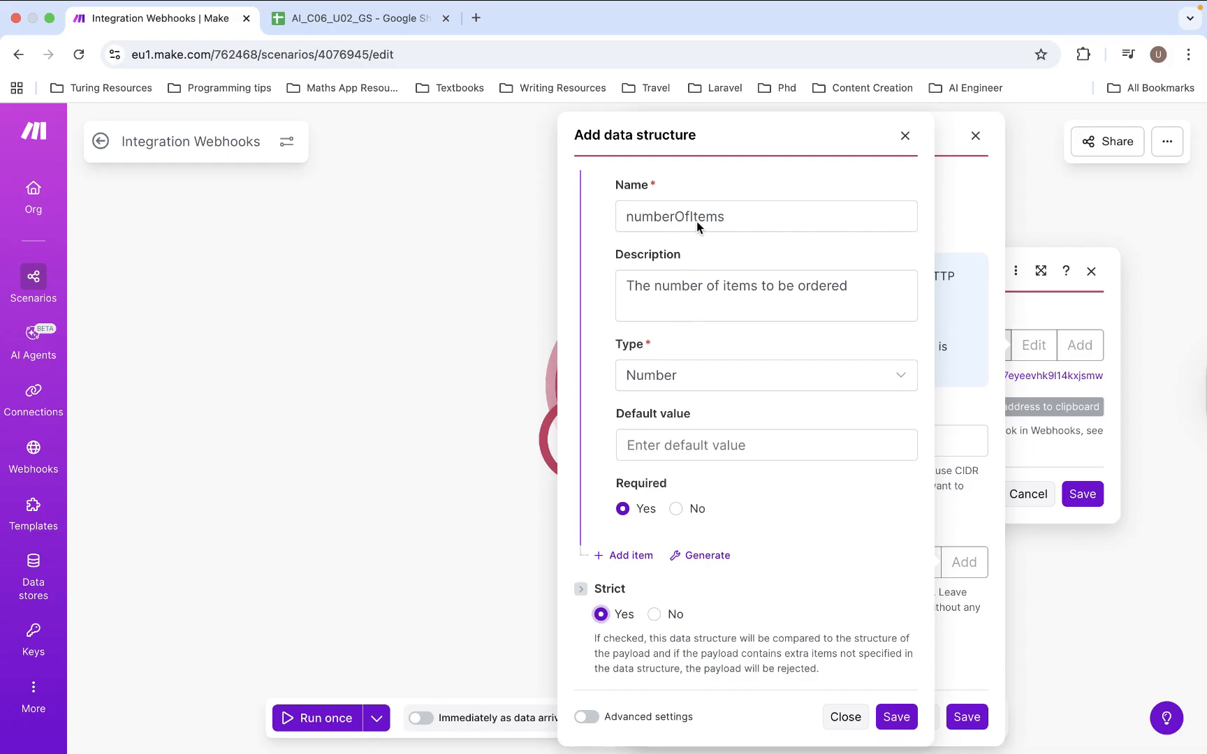
left_click(676, 509)
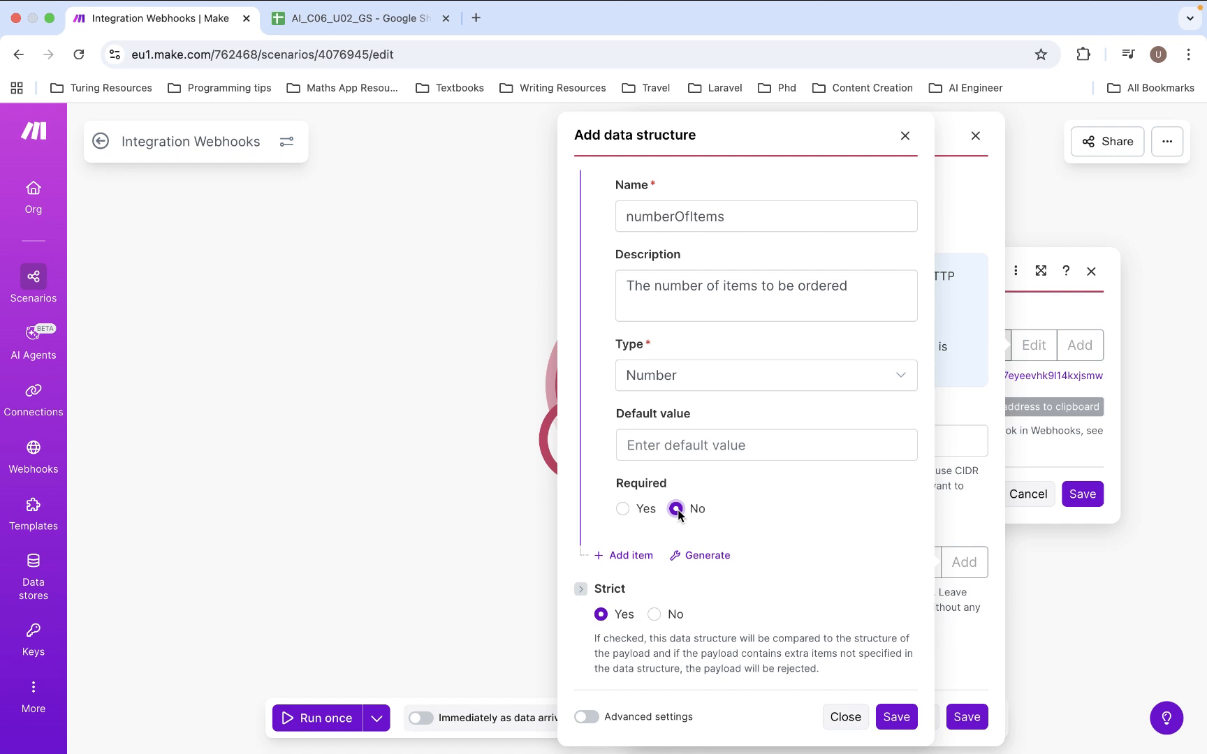
left_click(622, 509)
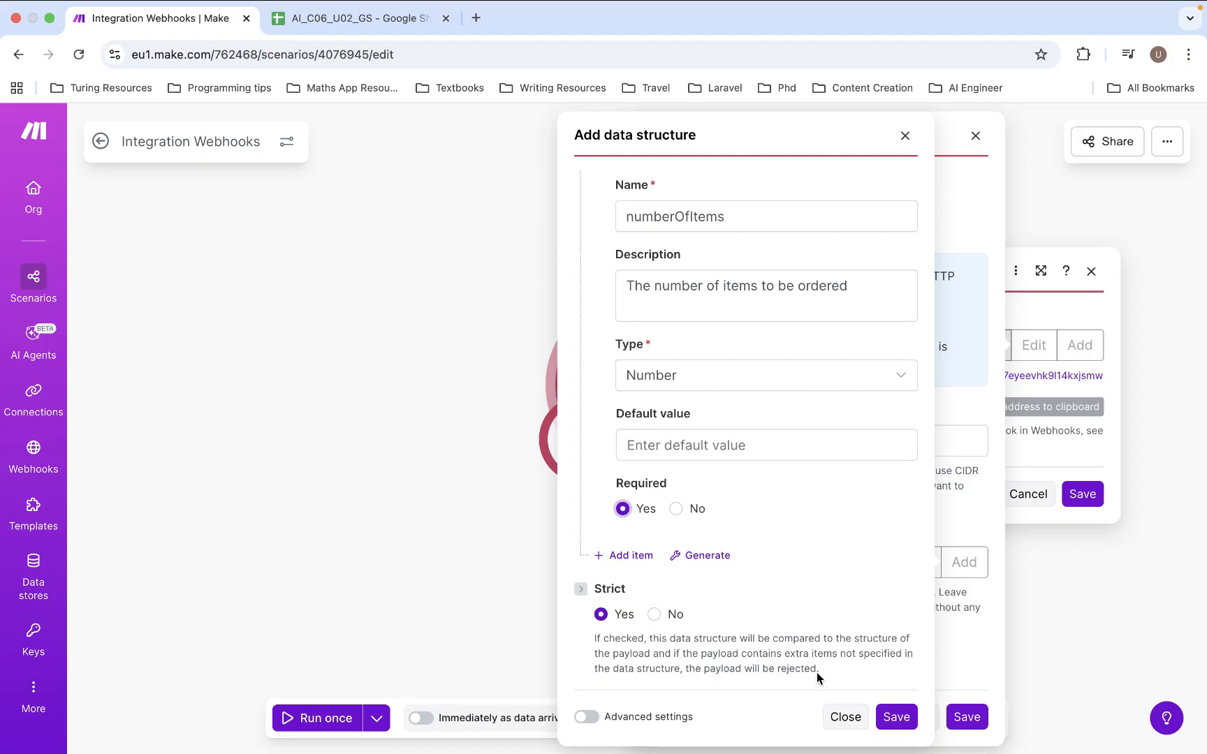
- Save Order Data, the Store Orders webhook, and the Webhooks module settings
left_click(896, 717)
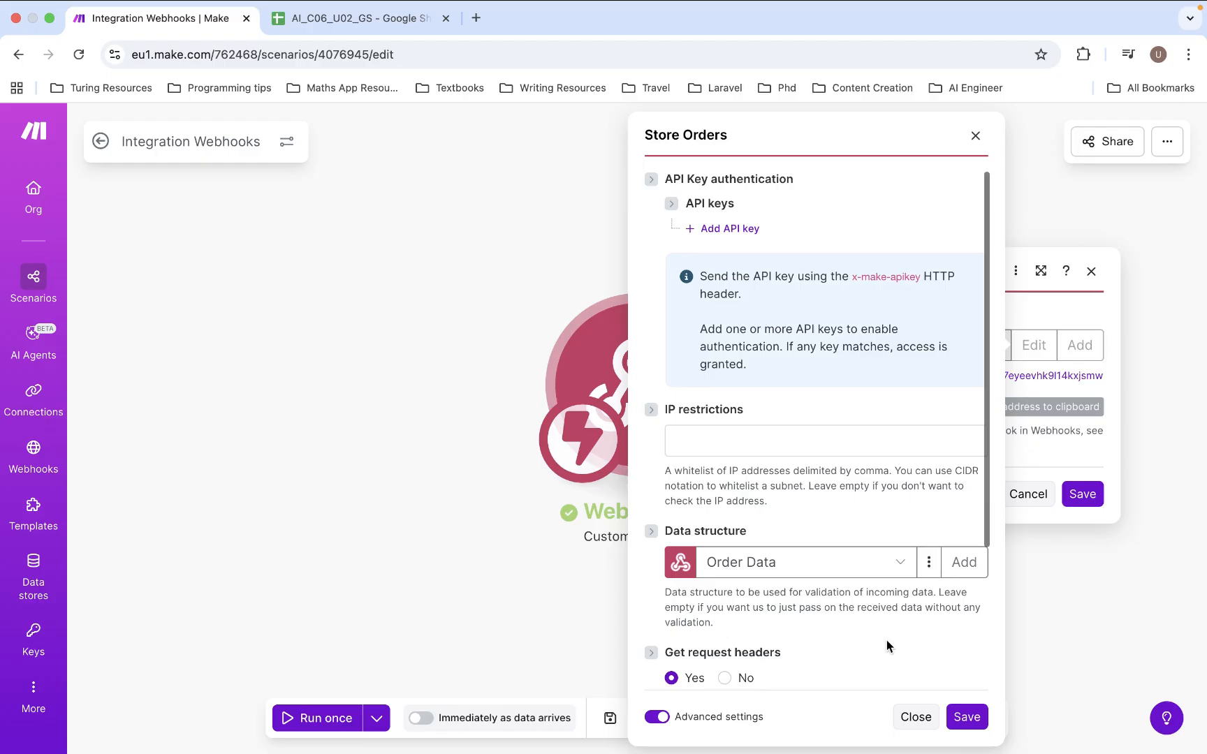
scroll(887, 640, "down", 5)
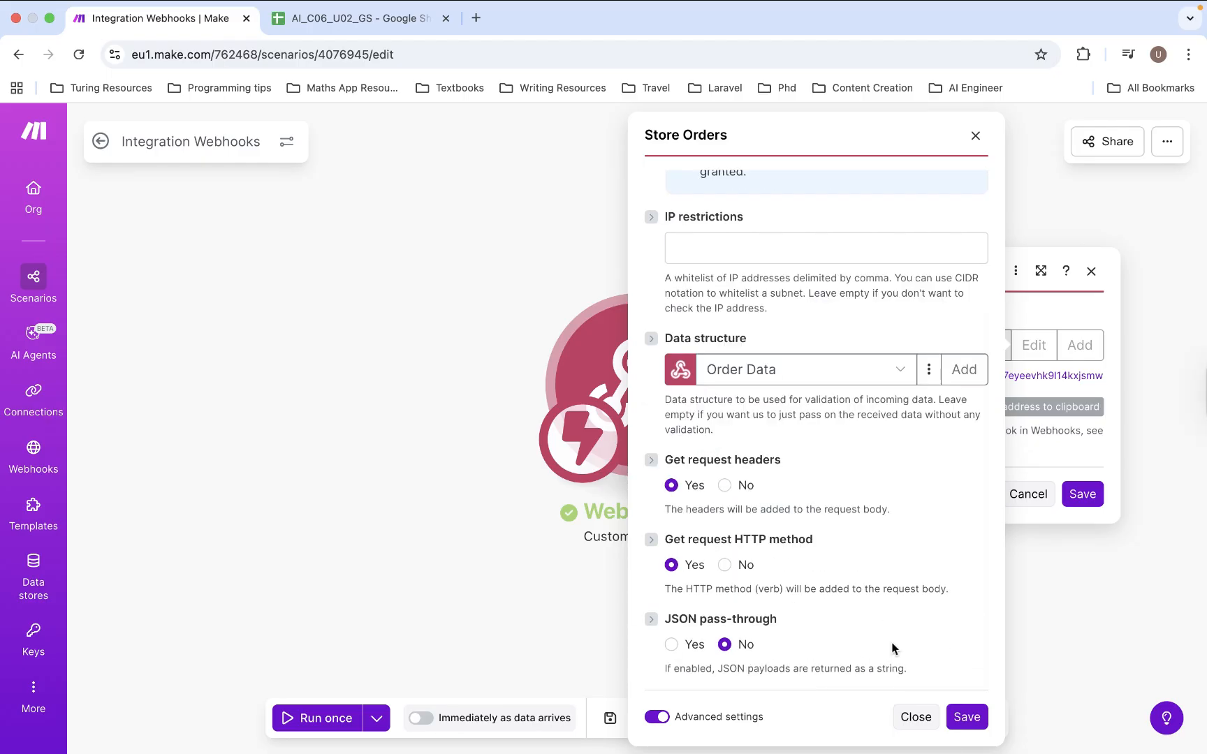
left_click(965, 716)
left_click(1088, 501)
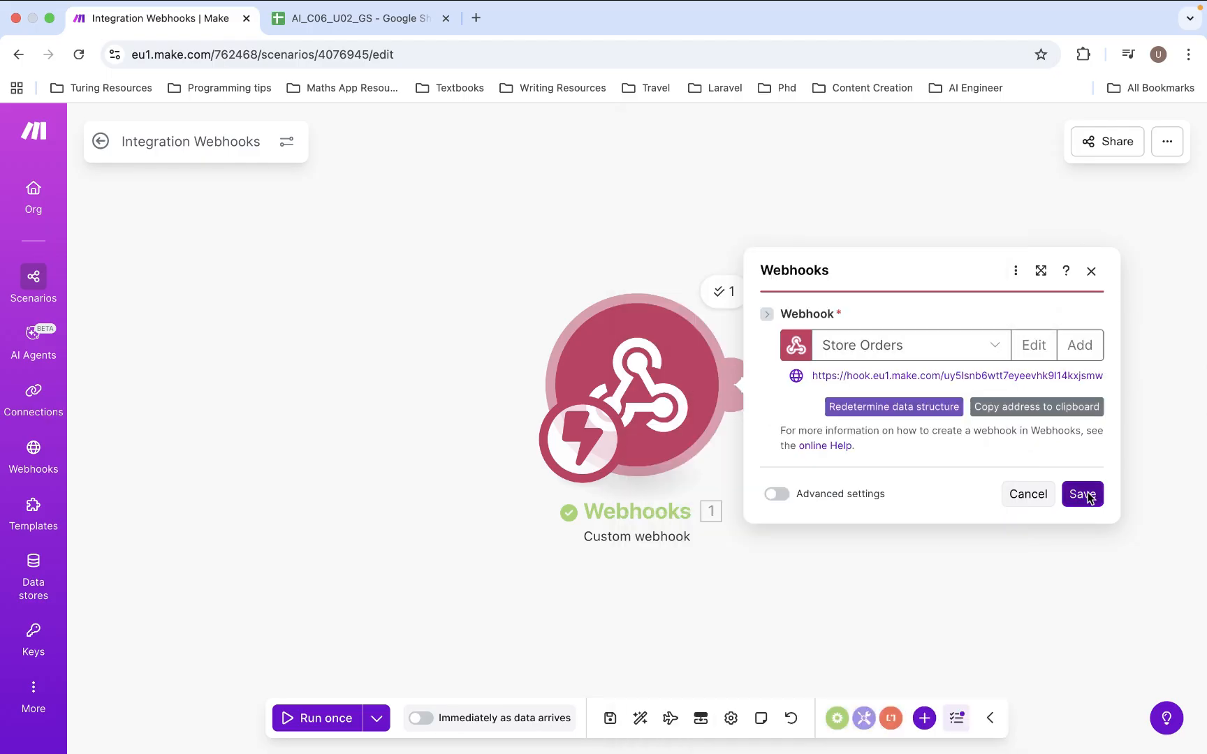
- Run only the Webhooks module waiting for new data, then resend the name-only request, getting 400 Bad Request
right_click(667, 374)
left_click(713, 421)
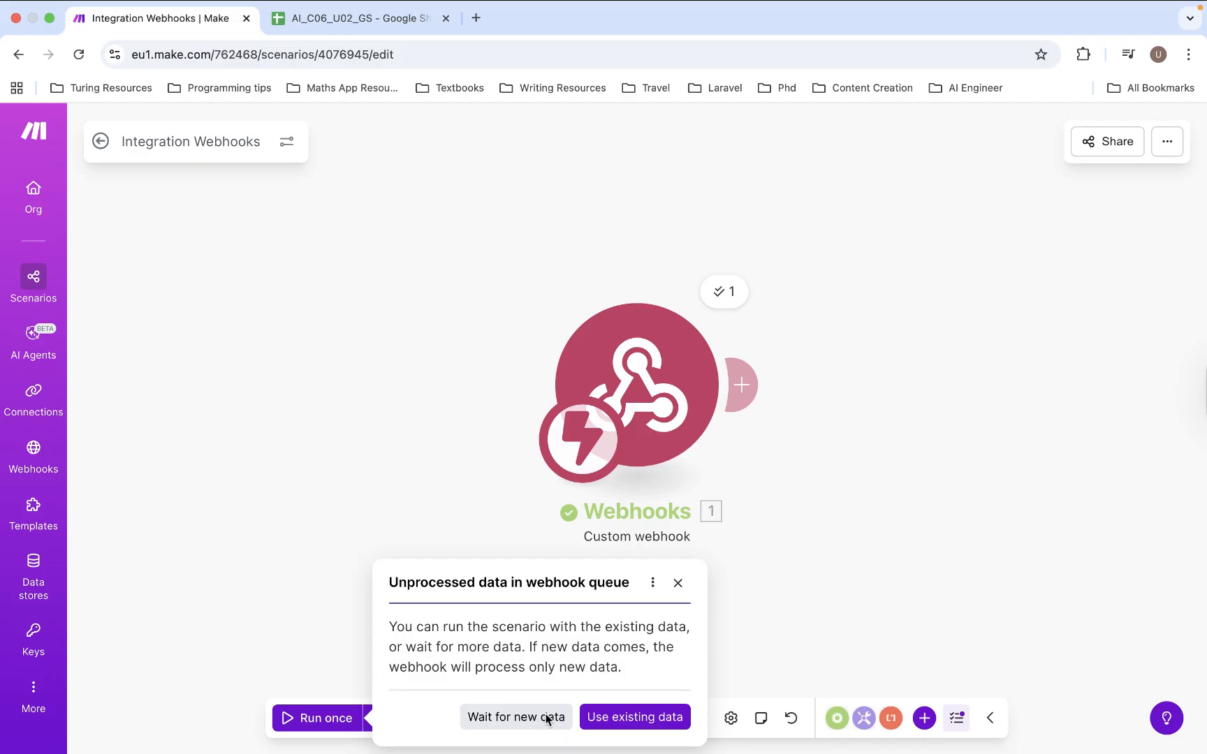
left_click(547, 718)
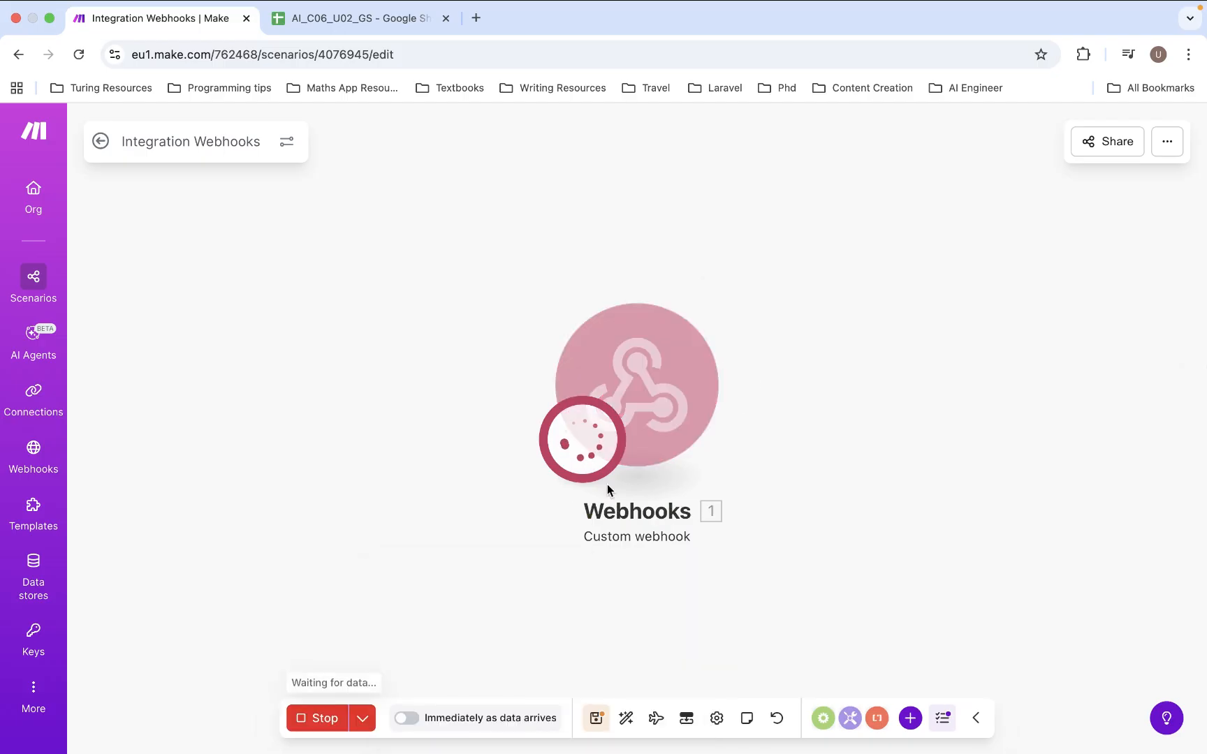
key("ctrl+Left")
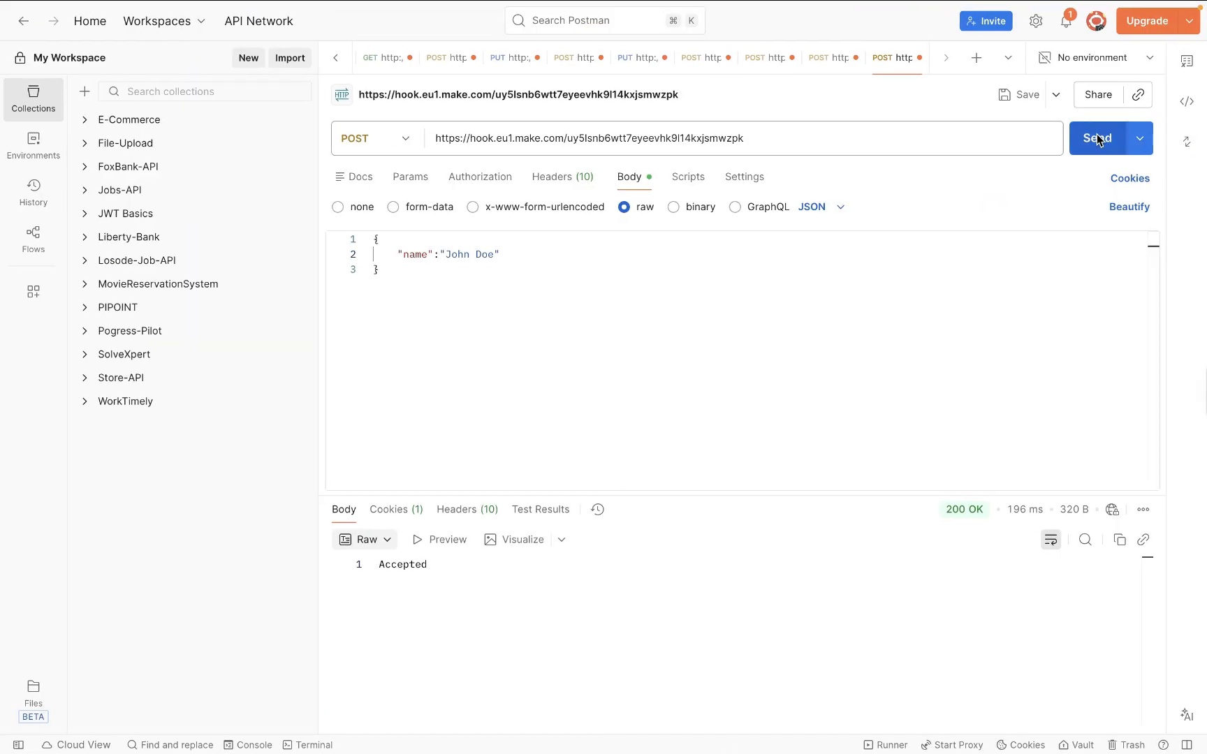
left_click(1096, 138)
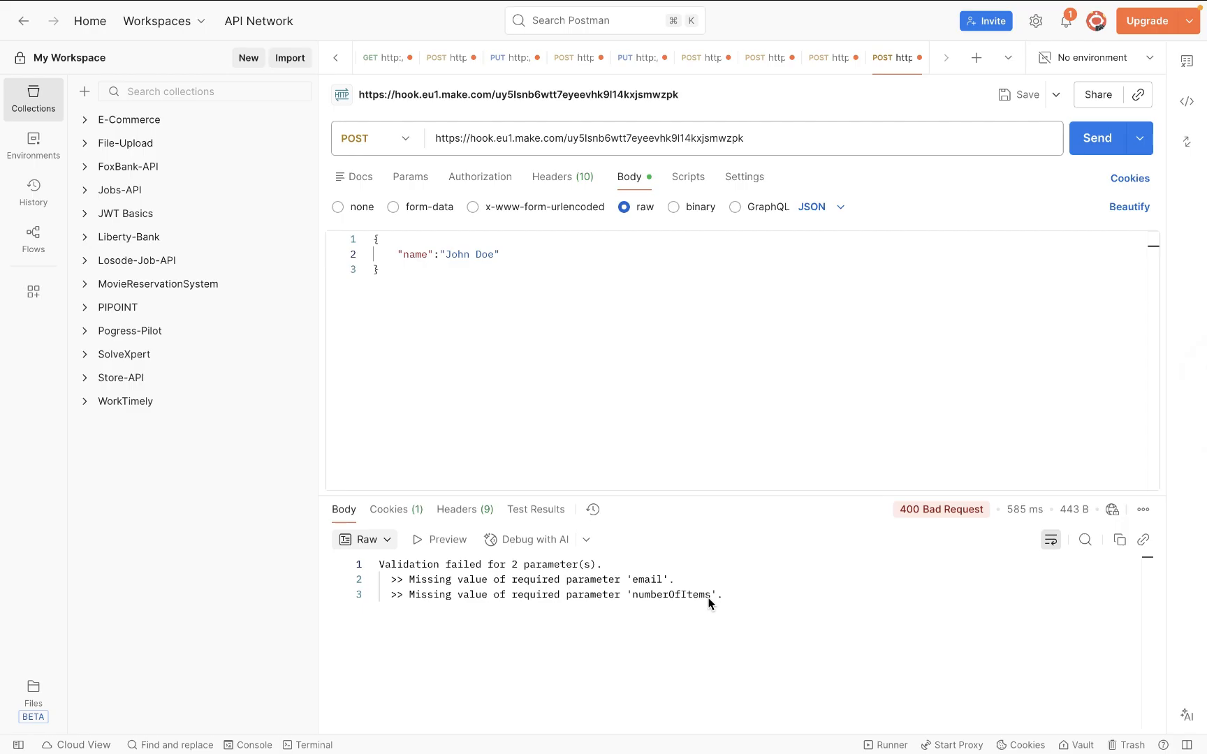
- Add an email address line and "numberOfItems":20 after the name in the raw JSON body
left_click(539, 258)
type(",")
key("Return")
type("\"email")
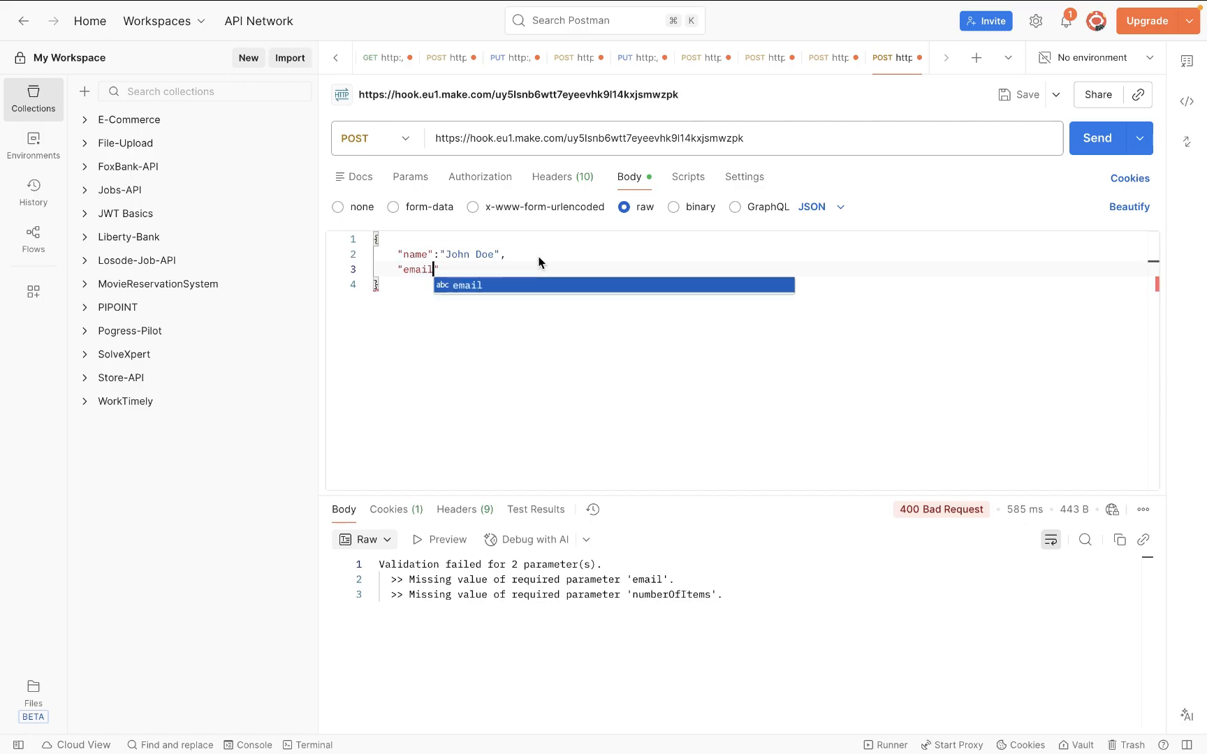
type("\":\"")
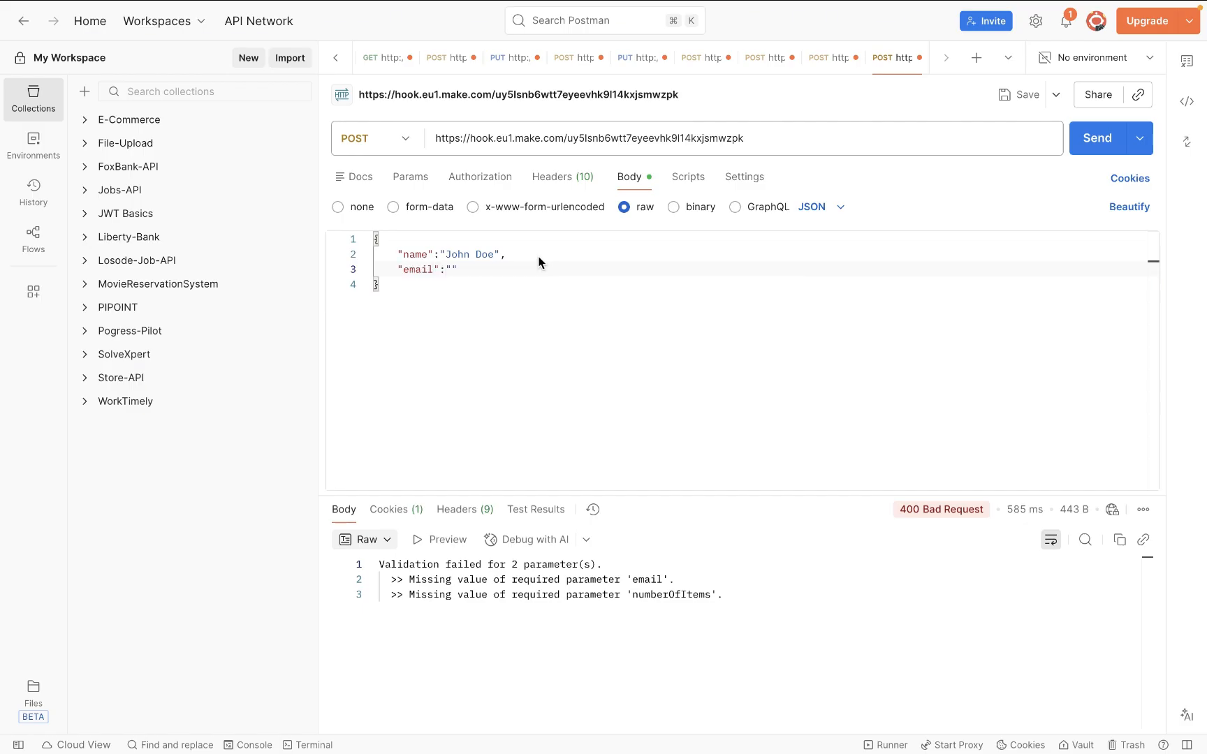
key("Return")
type("\"numbe")
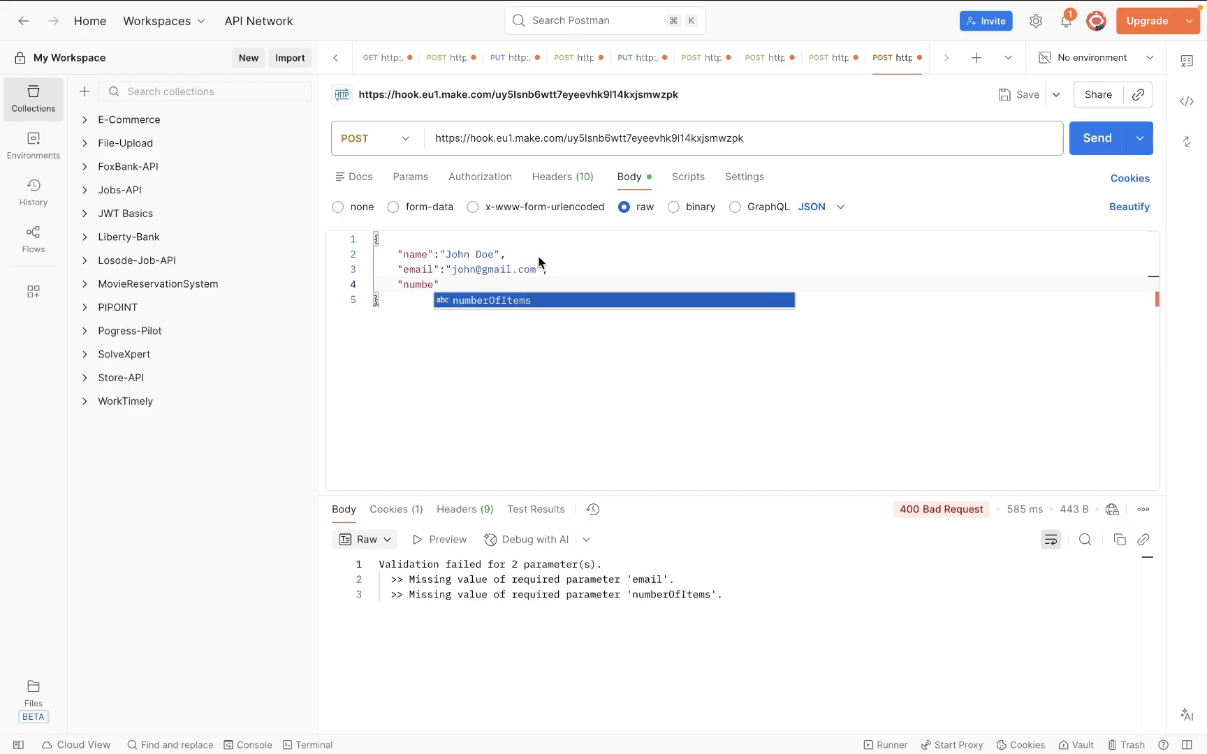
key("Return")
type("\":")
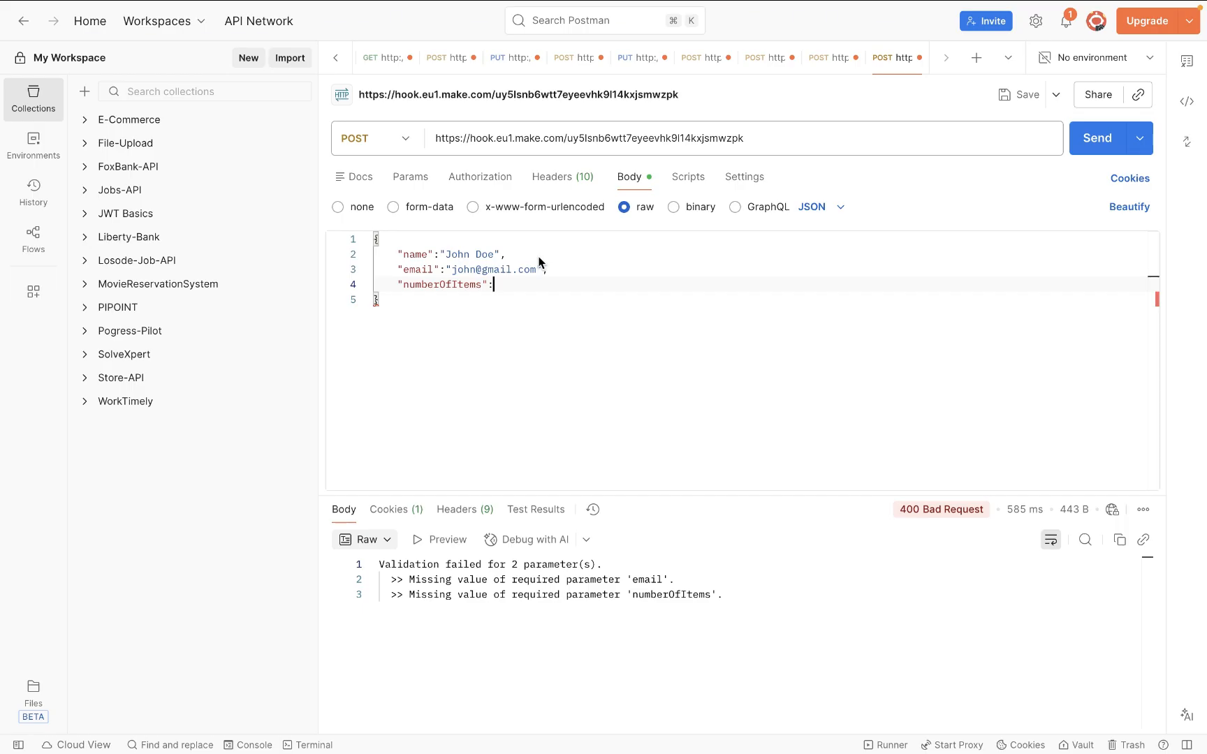
type("\"20")
key("Right")
key("BackSpace")
key("BackSpace")
key("BackSpace")
key("BackSpace")
type("20")
- Send the full order request and check the webhook bundle shows name, email, numberOfItems 20 and POST
left_click(1095, 146)
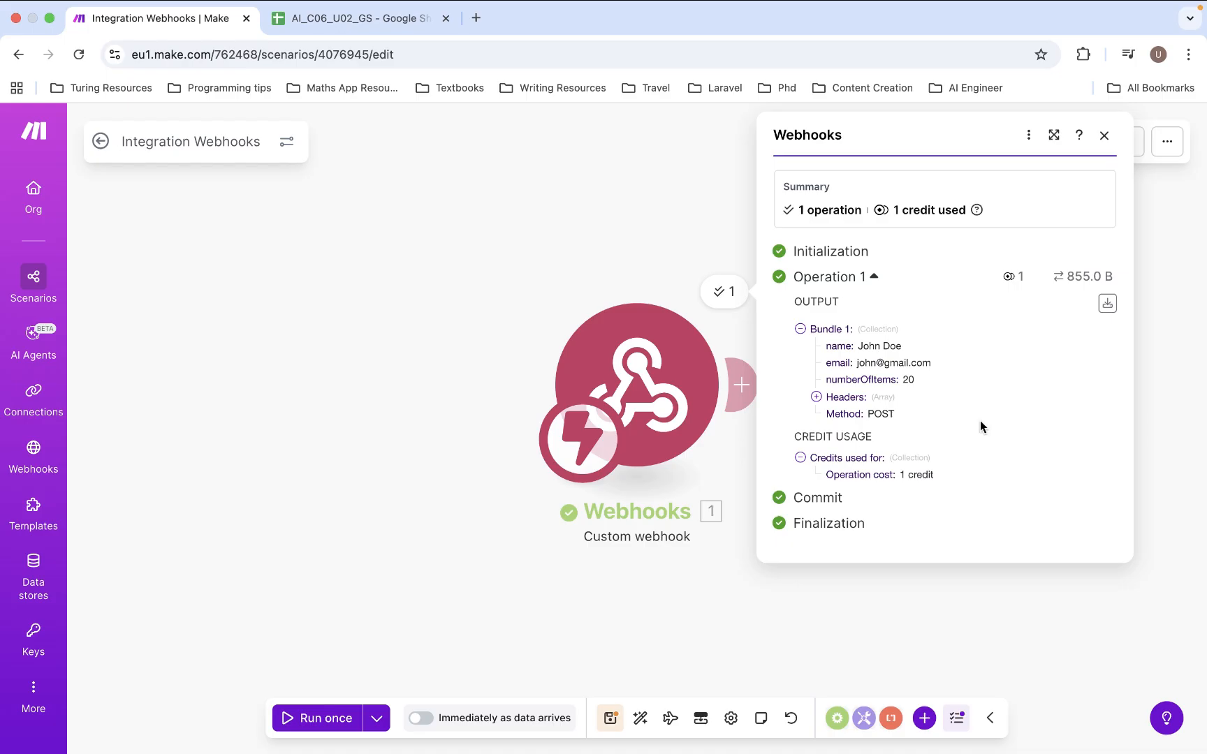
left_click(1150, 417)
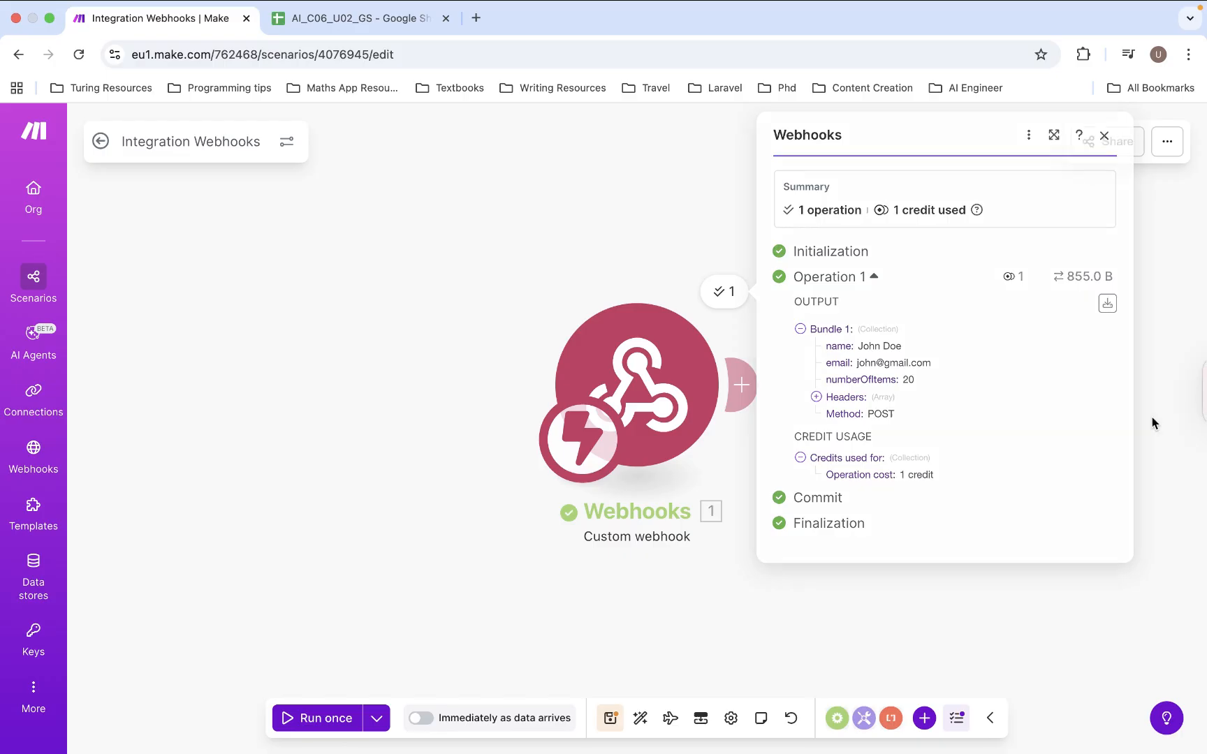
key("super+Tab")
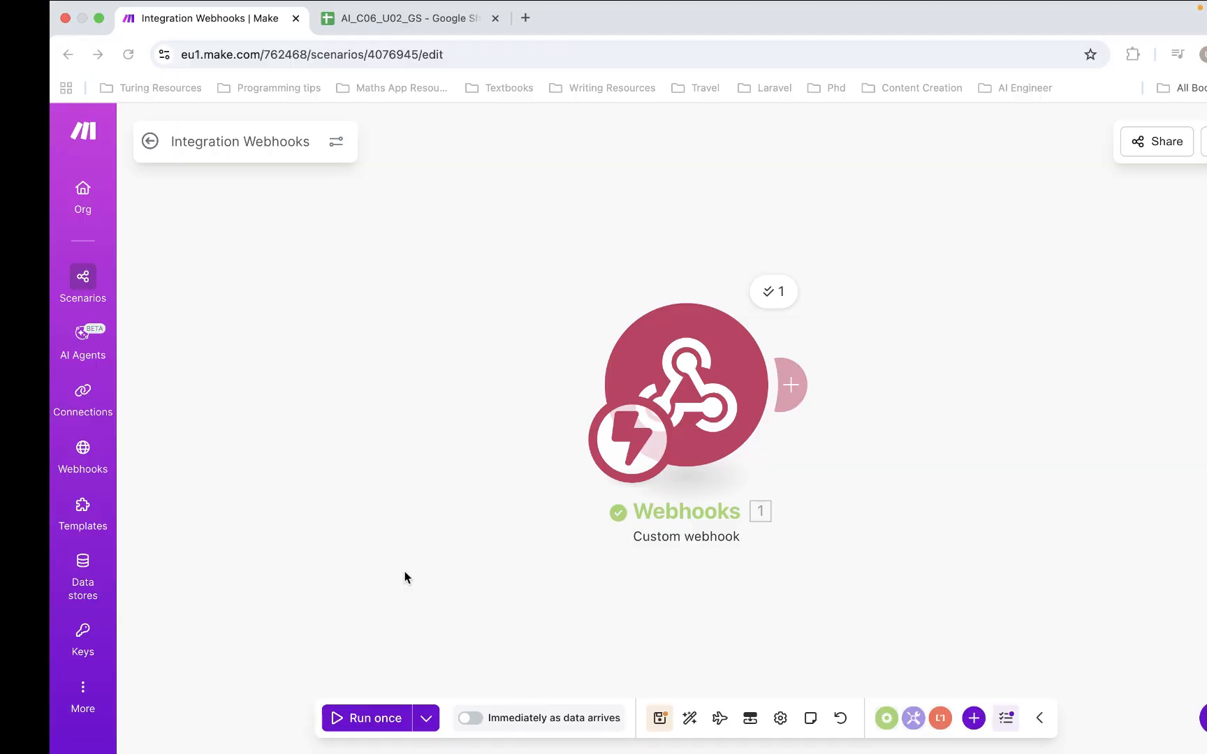
- Add a Webhooks > Webhook response module after the Custom webhook
left_click(744, 384)
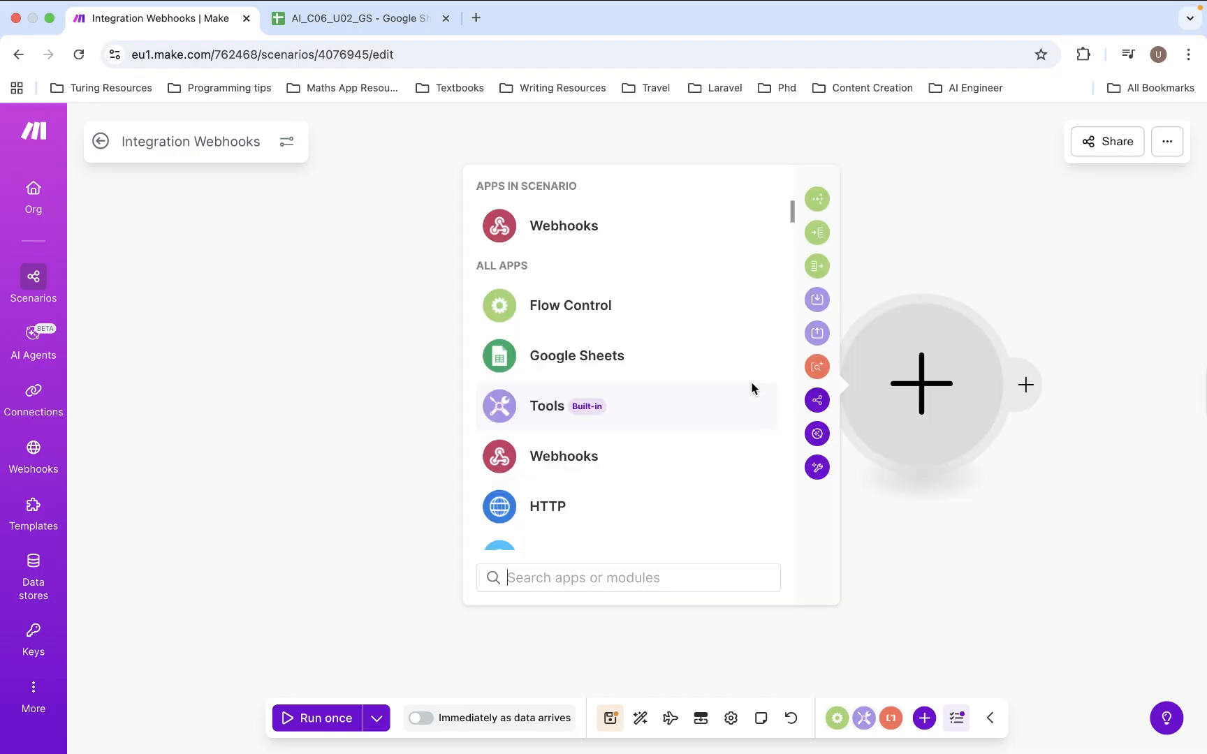
left_click(564, 457)
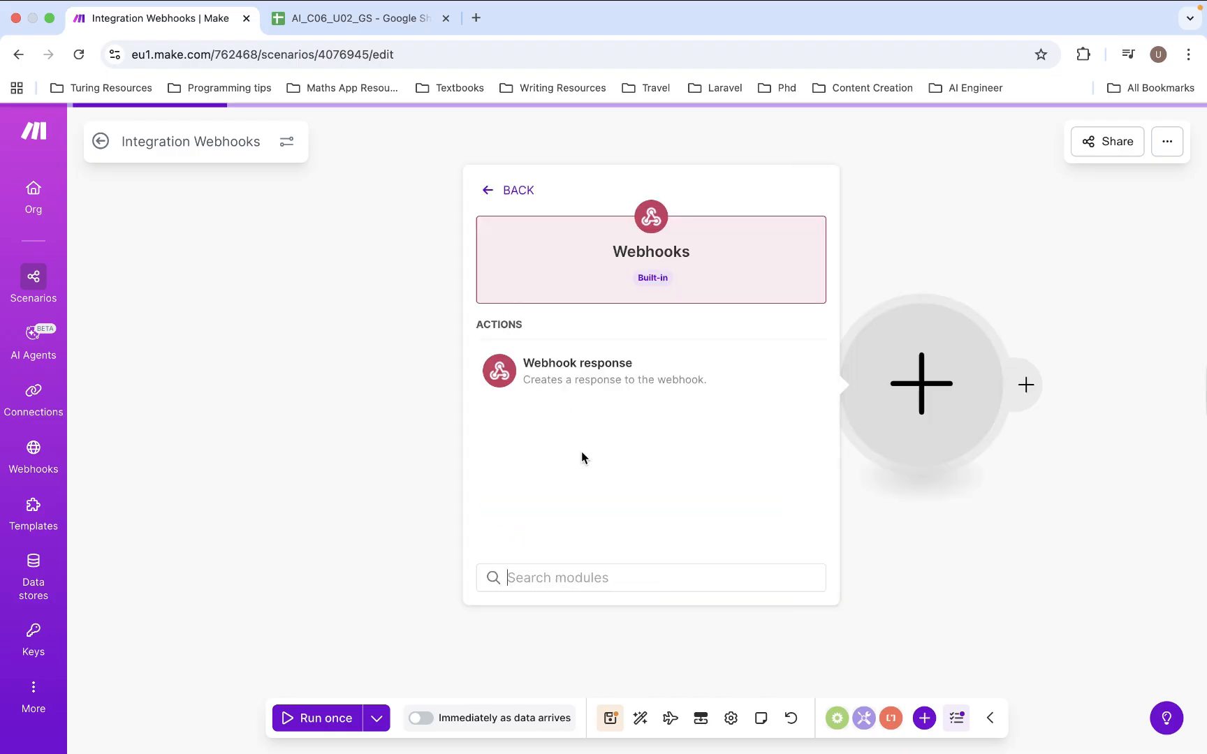
left_click(609, 387)
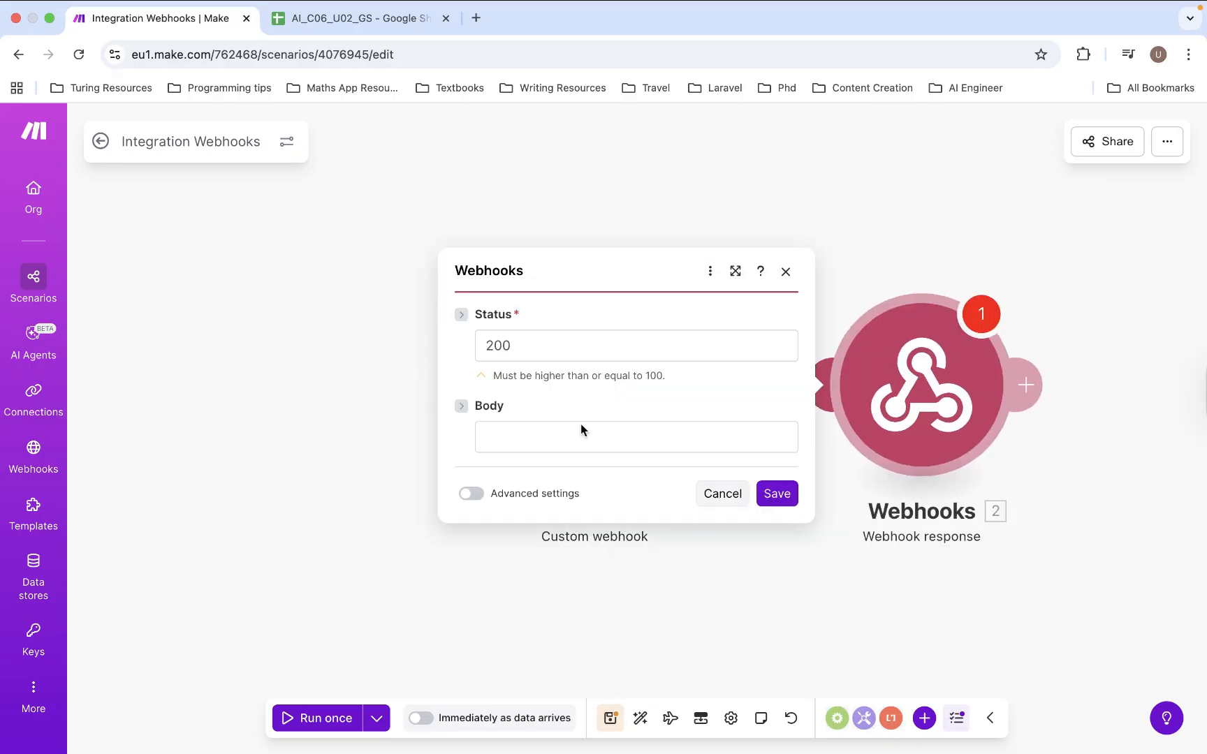
- Keep the response Status at 200, set the Body to 'Data received successfully', and save
left_click(558, 343)
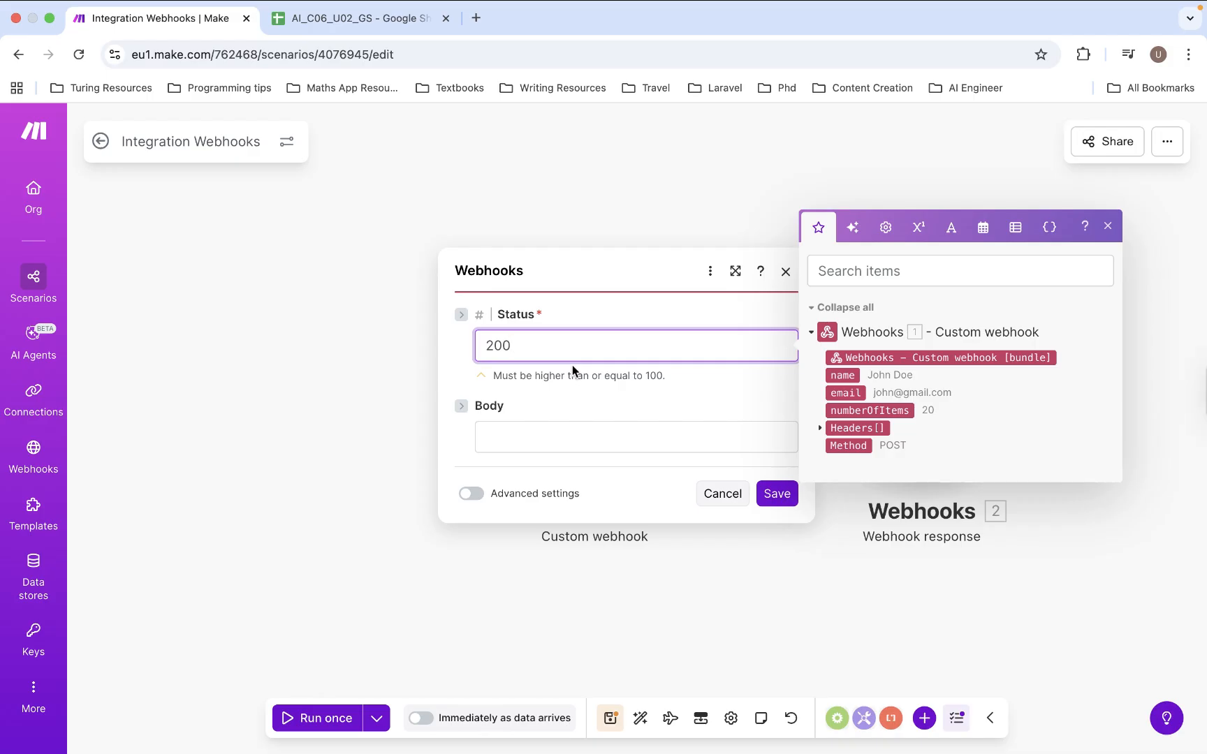
left_click(582, 400)
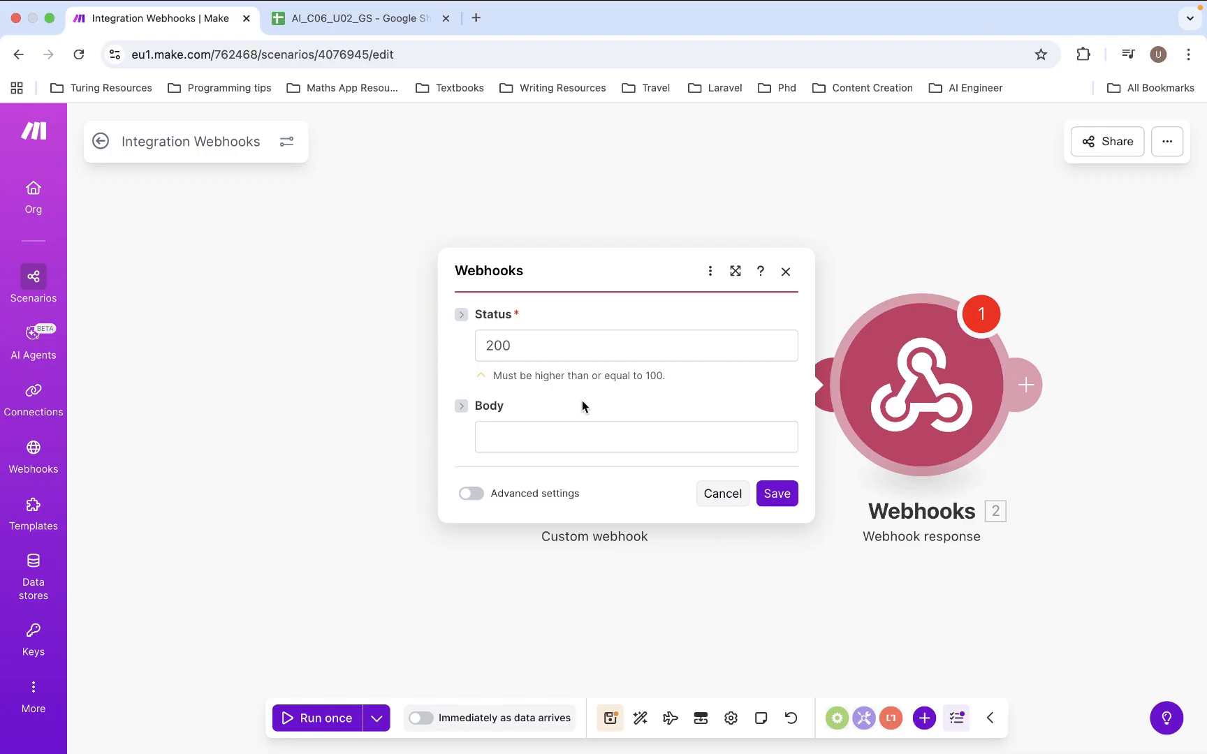
left_click(543, 428)
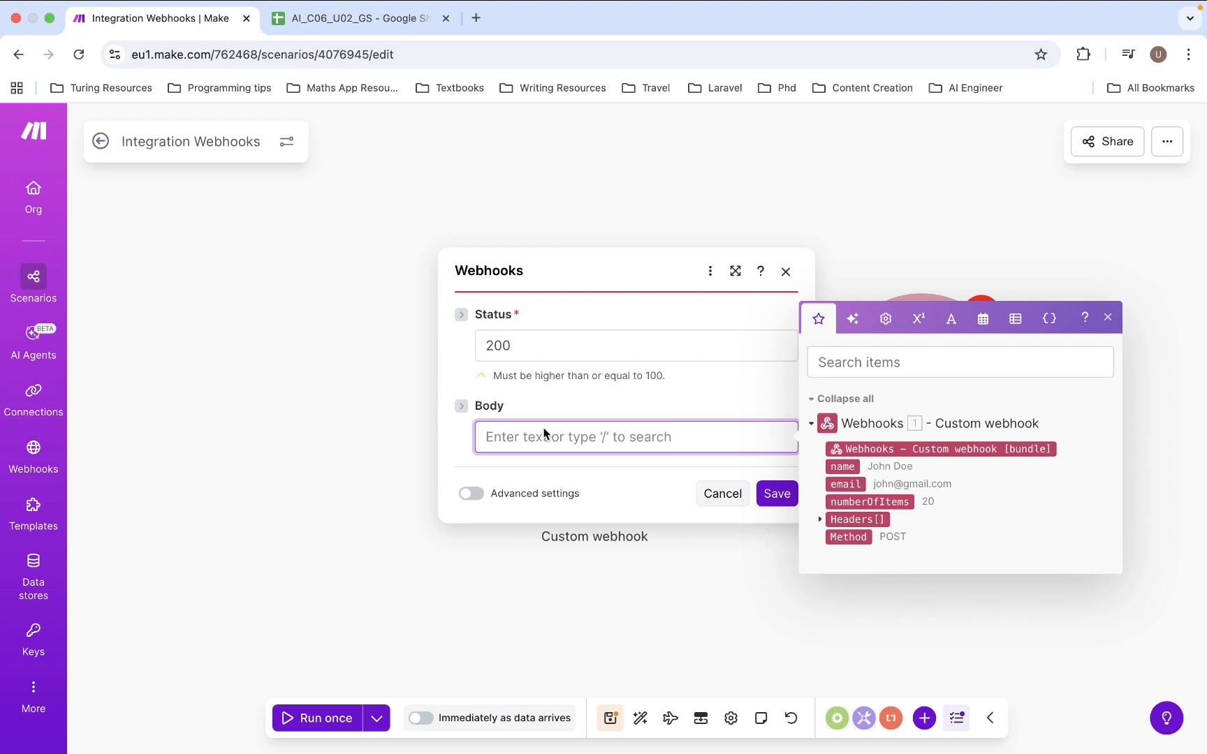
type("d")
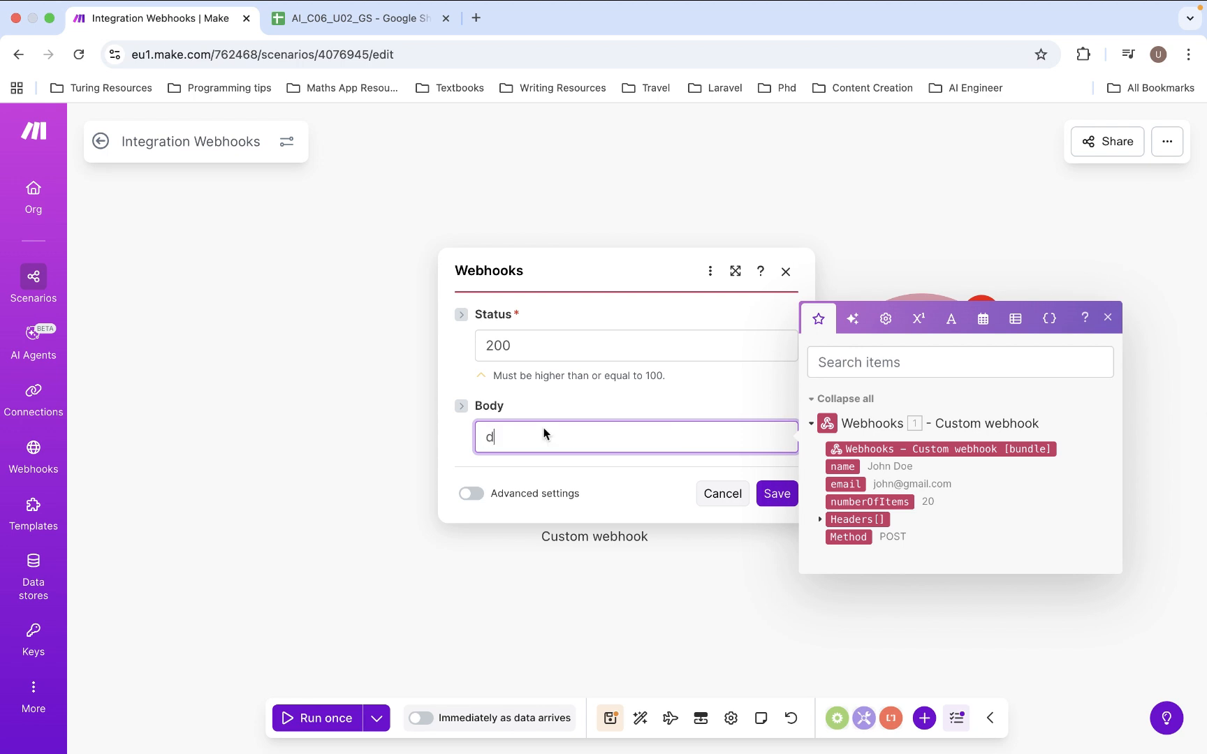
key("BackSpace")
type("Data Received Suce")
key("BackSpace")
key("BackSpace")
key("BackSpace")
key("BackSpace")
type("successfully")
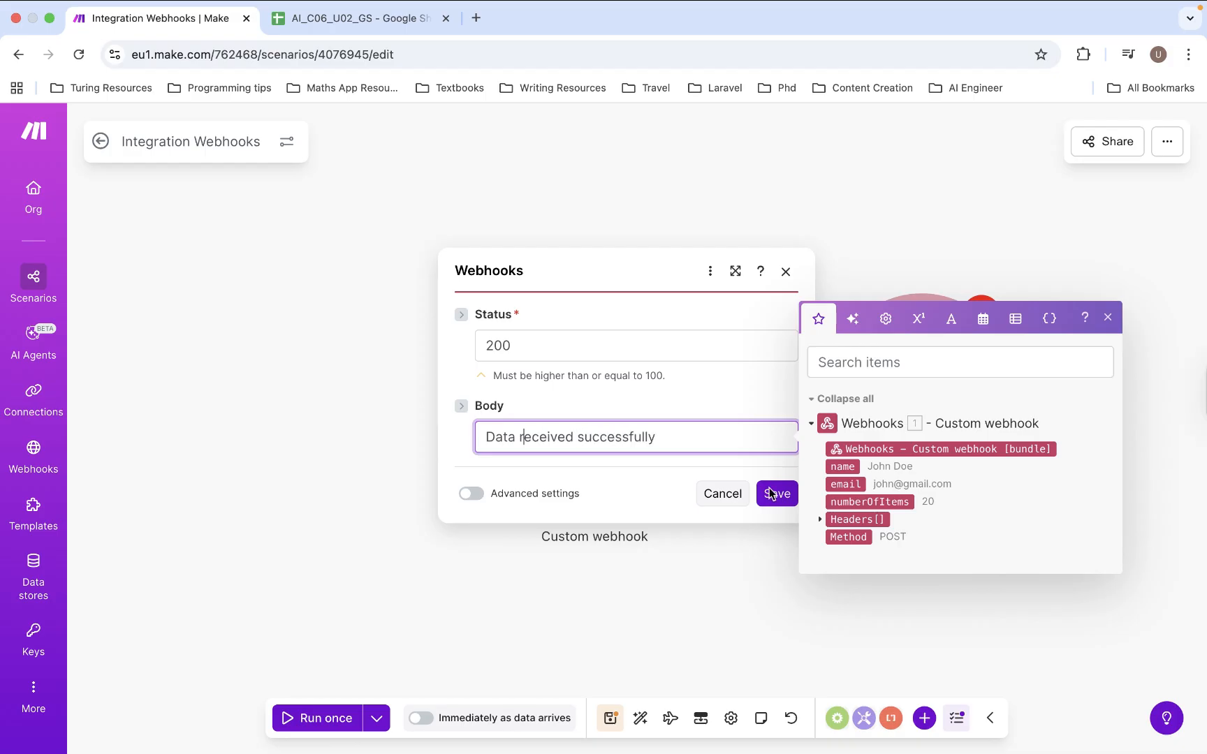
left_click(776, 493)
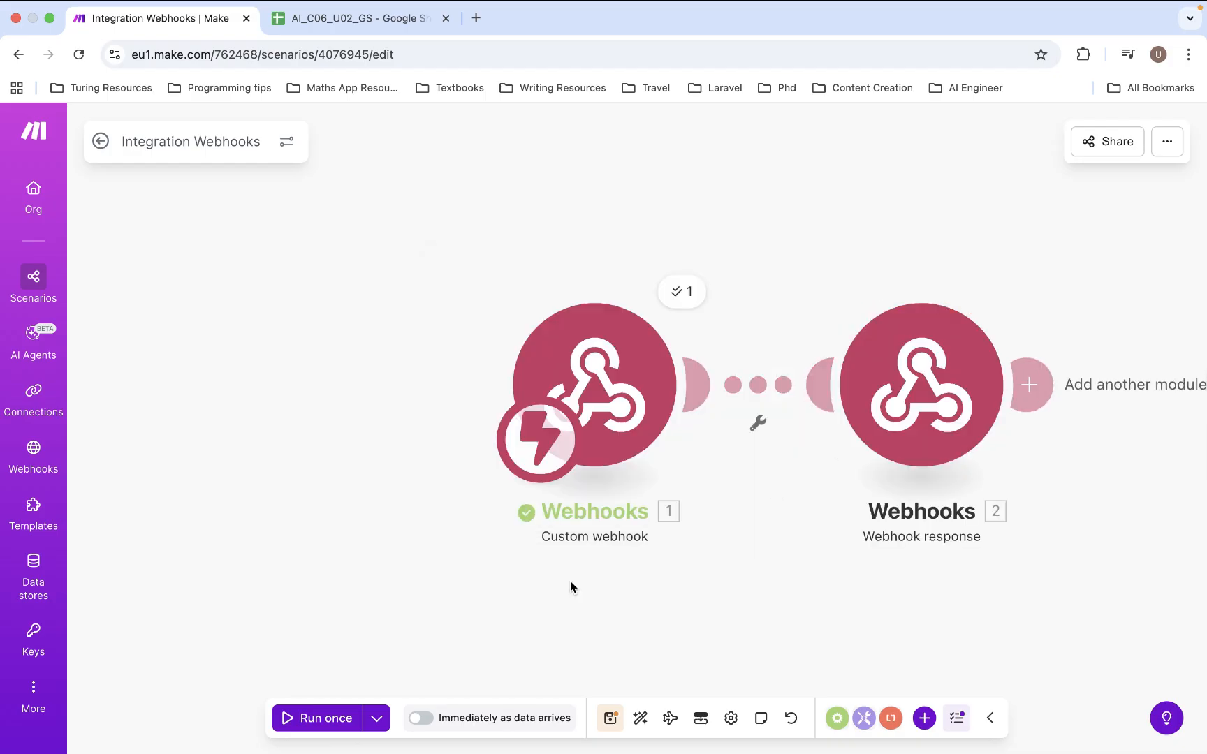
- Run the scenario once waiting for new data and resend the order request, getting 'Data received successfully'
left_click(336, 727)
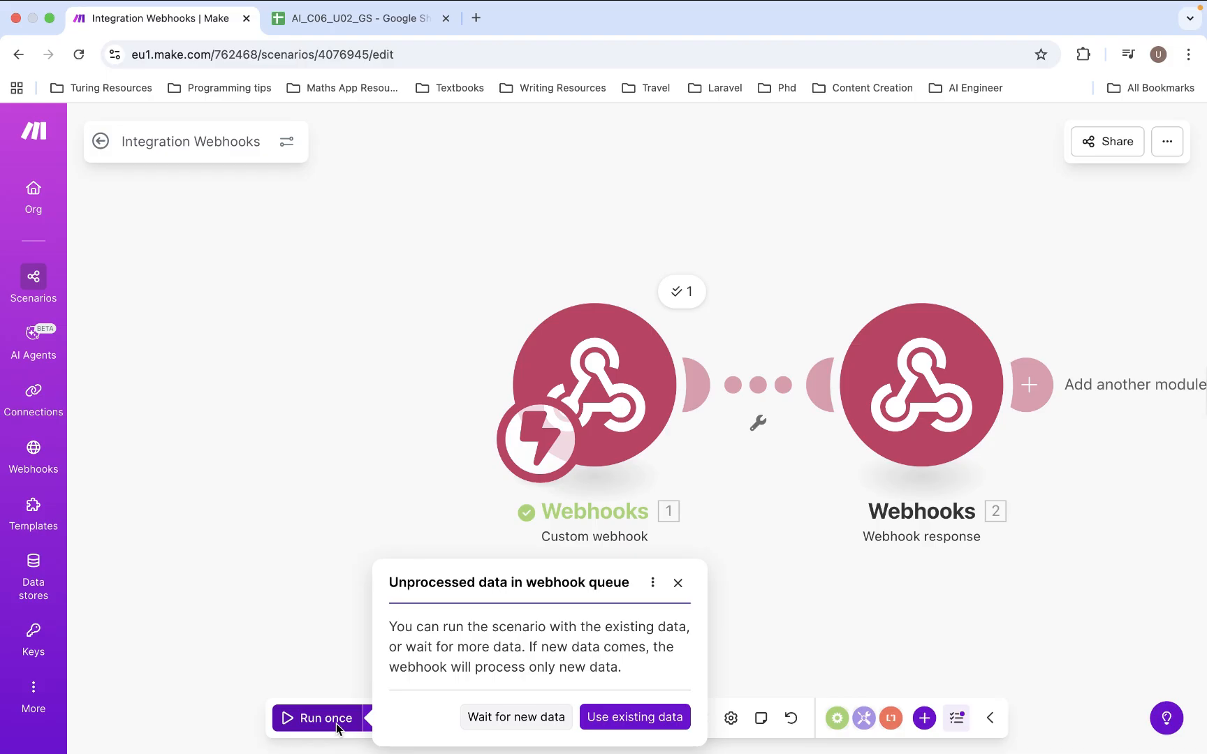
left_click(516, 717)
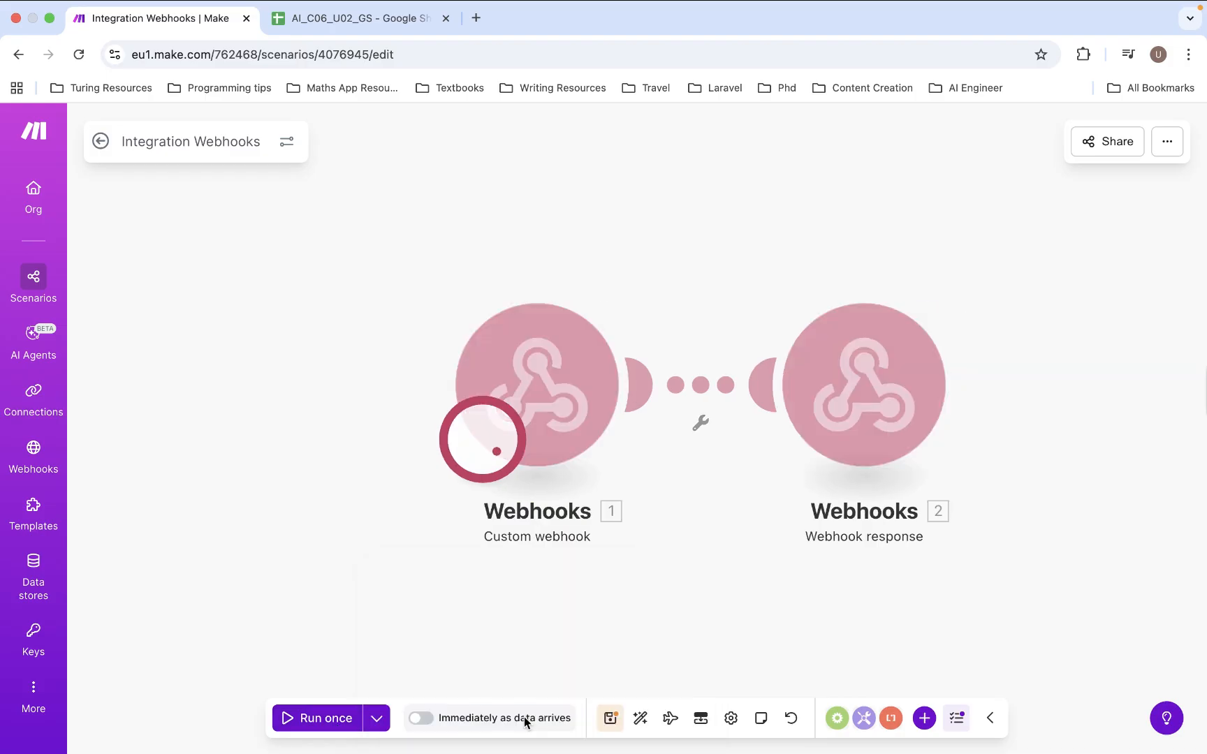
key("super+Tab")
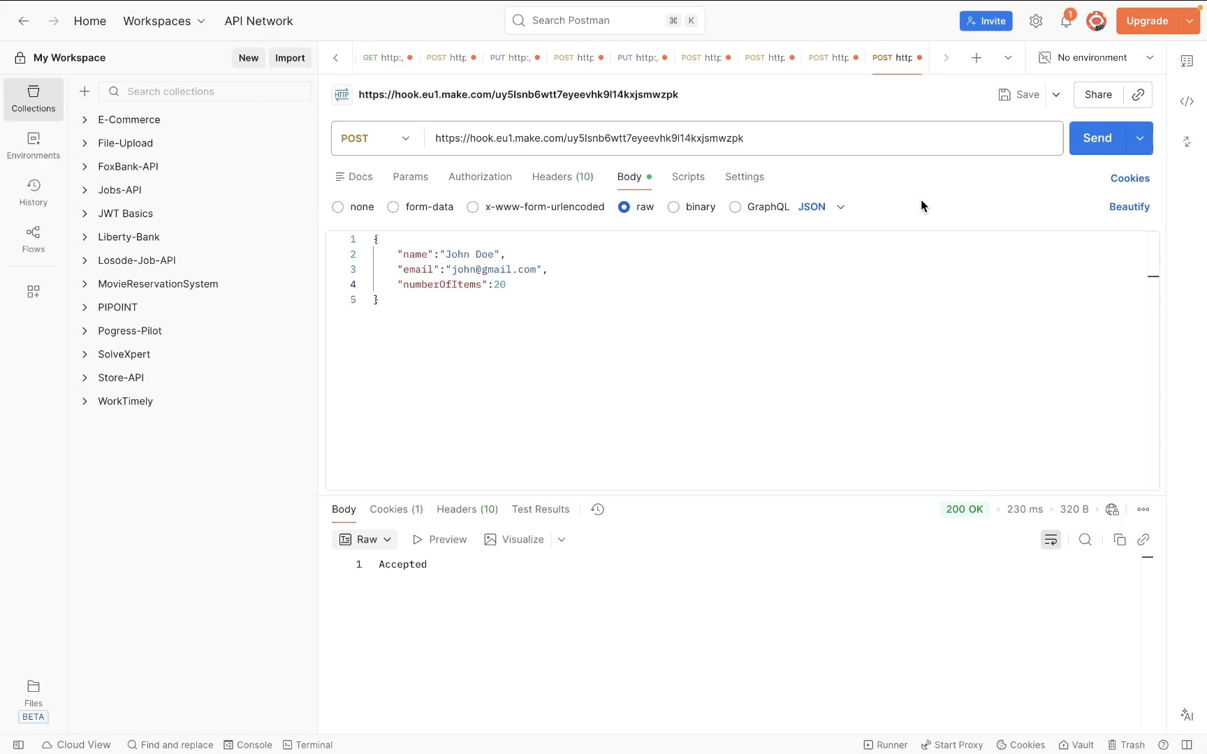
left_click(1091, 141)
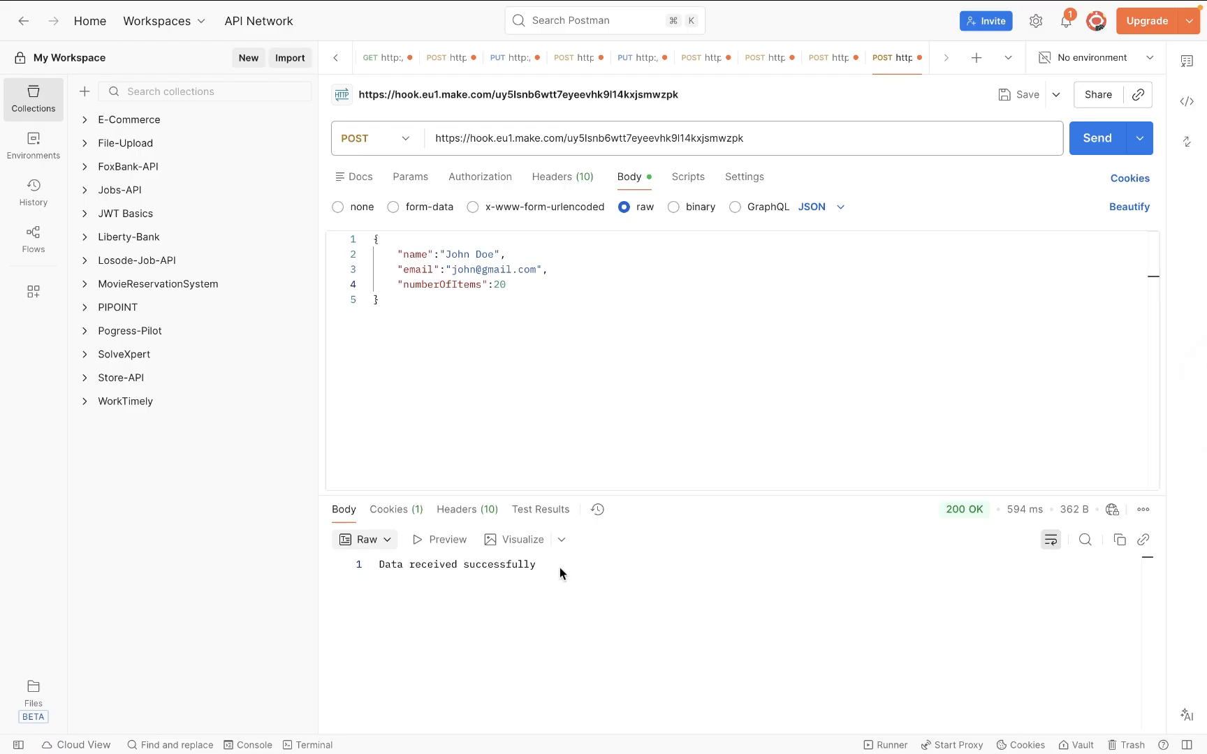
- Highlight the whole JSON request body in Postman, deselect it, and return to Make
left_click(397, 298)
left_click(362, 246, "shift")
left_click(362, 243, "shift")
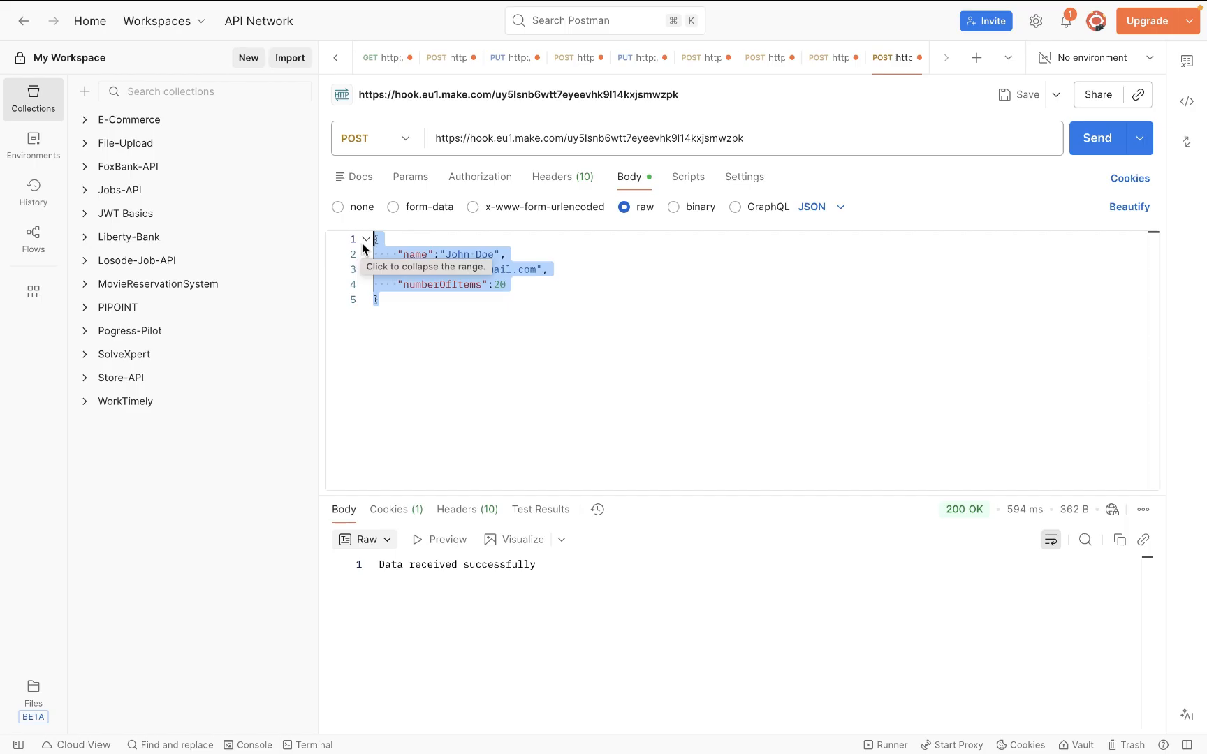
left_click(487, 321)
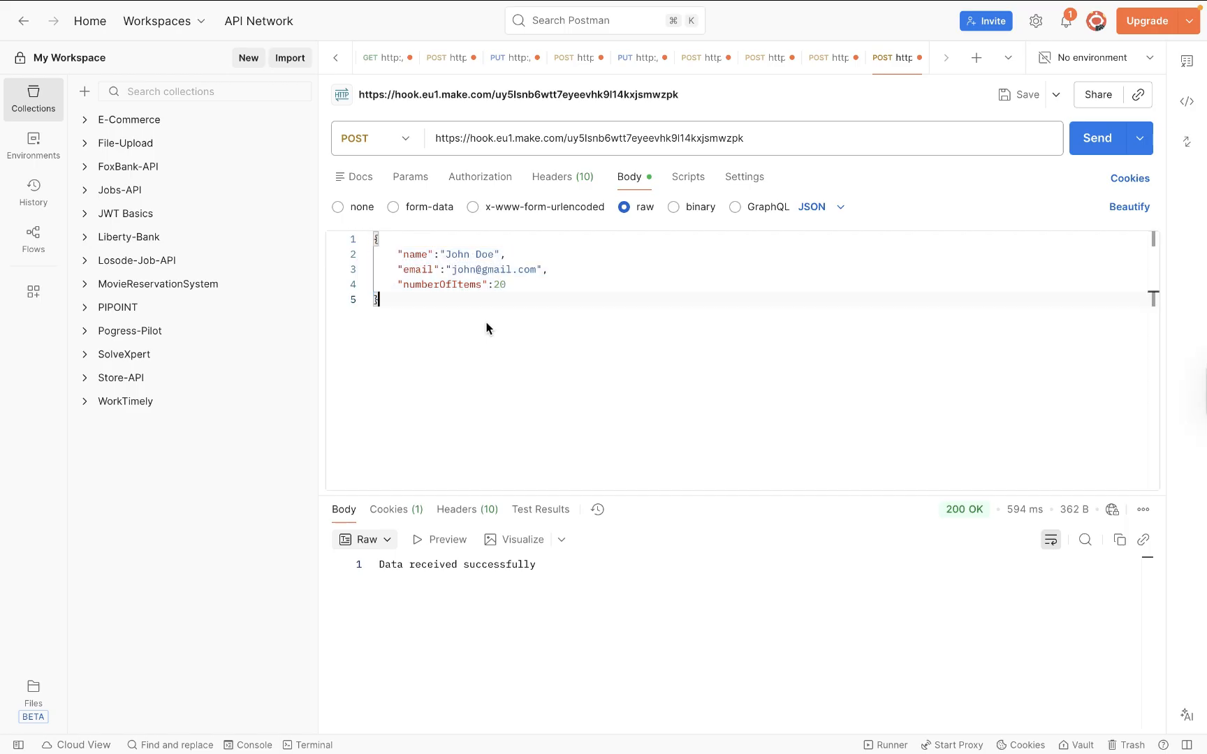
key("ctrl+Right")
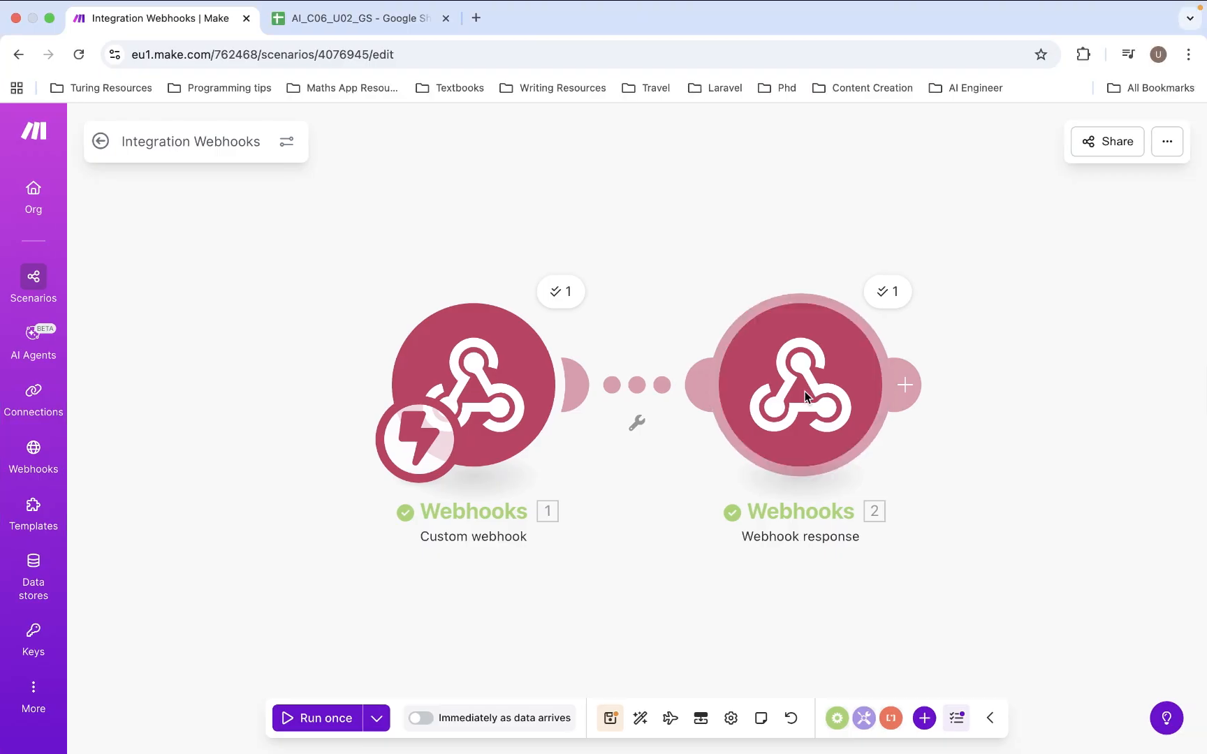
- Turn on Advanced settings in the Webhook response module, then show the 'What are Custom Headers?' slide
left_click(804, 391)
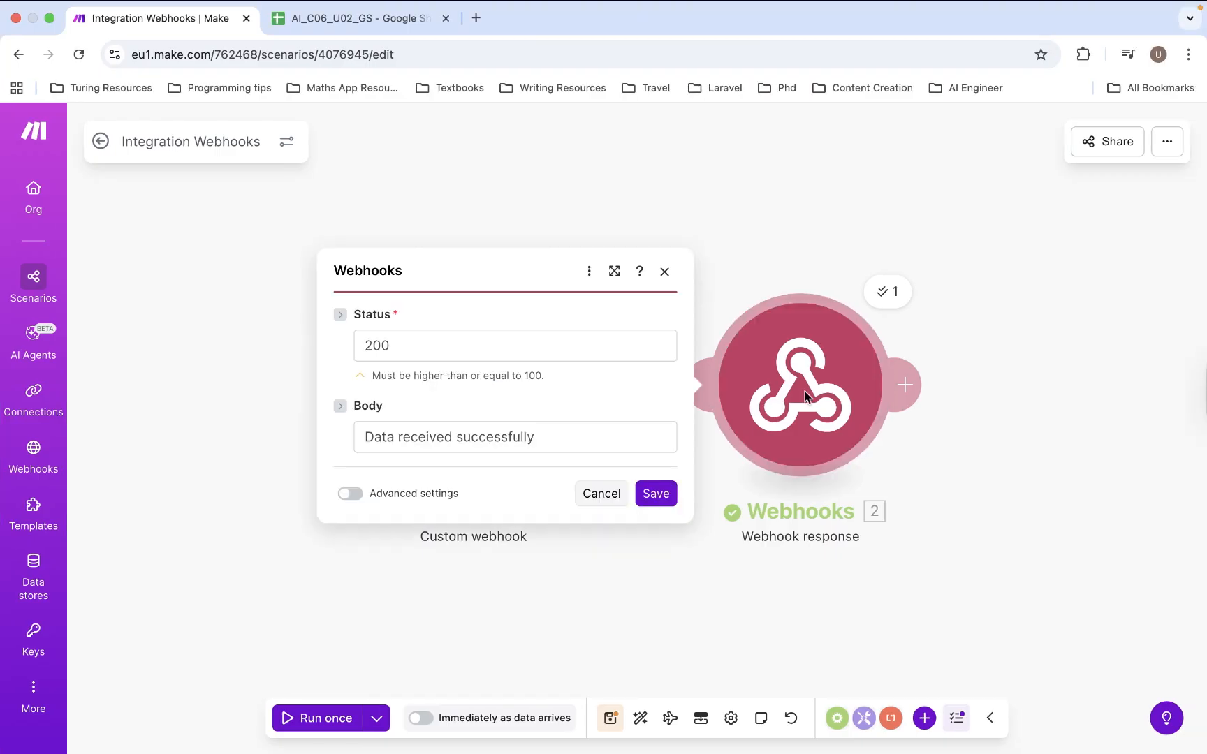
left_click(353, 494)
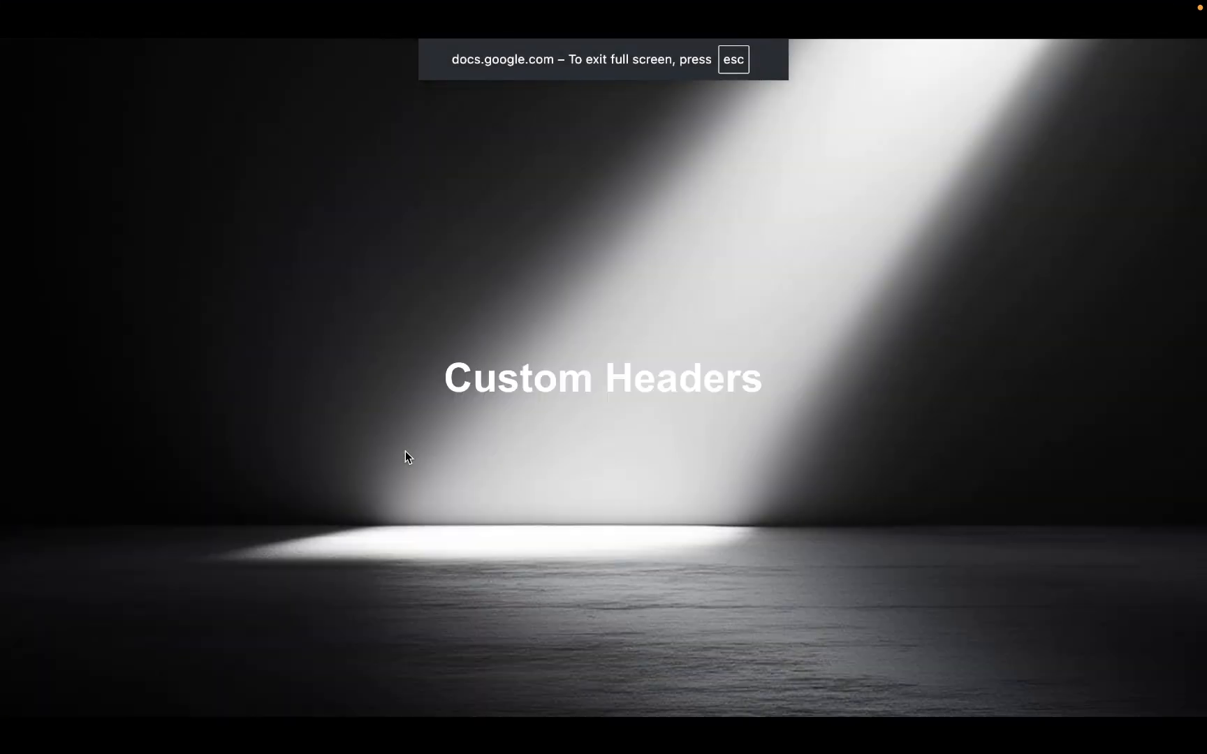
key("Right")
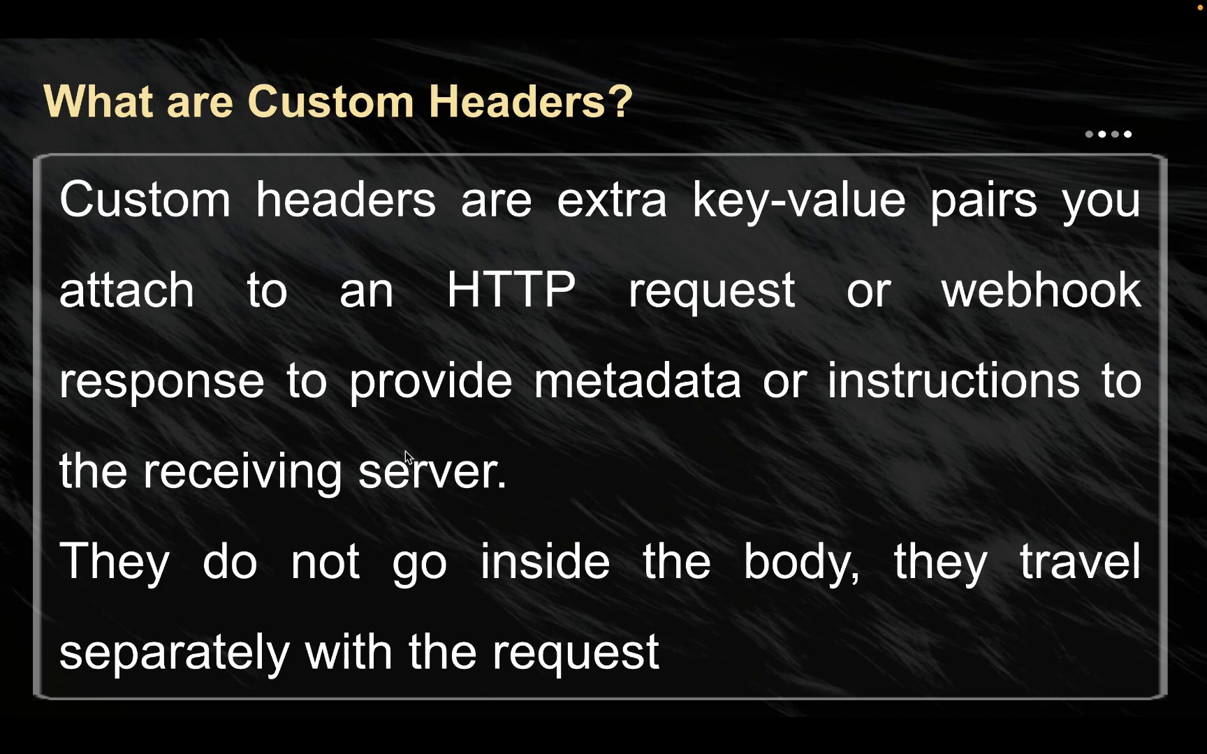
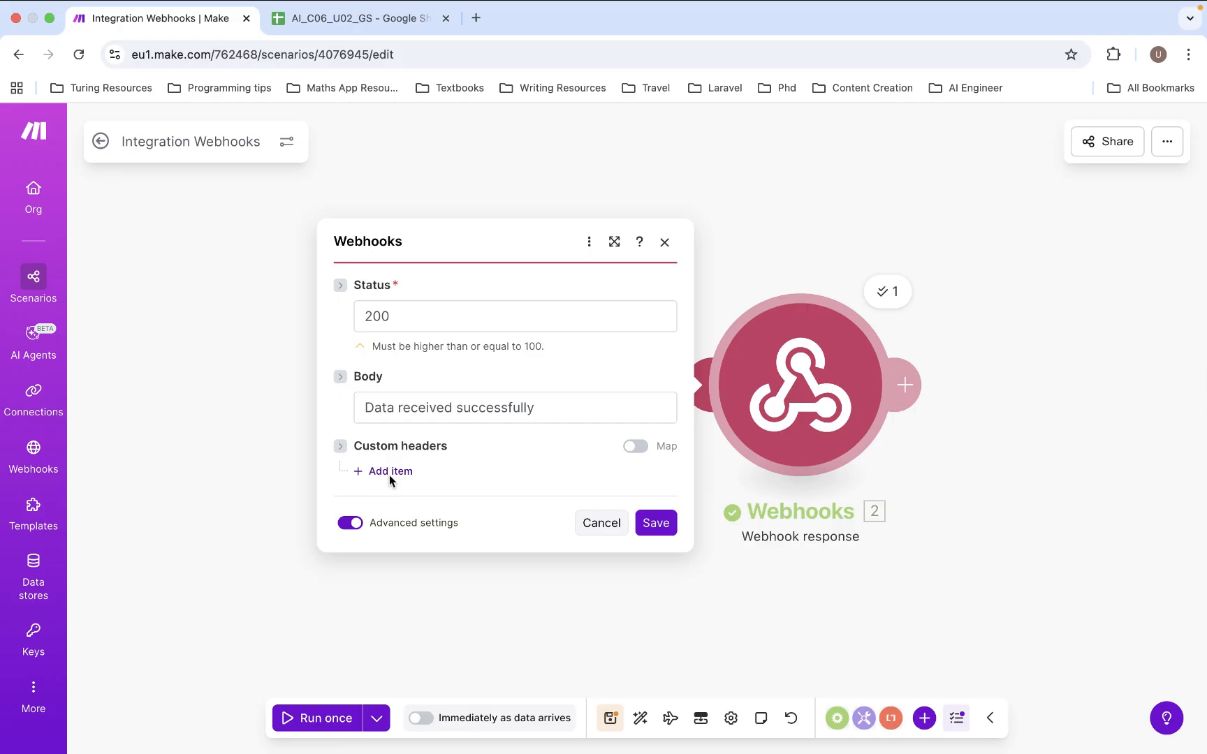
- Add a custom header Content-Type with value application/json, then select the old response body
left_click(389, 473)
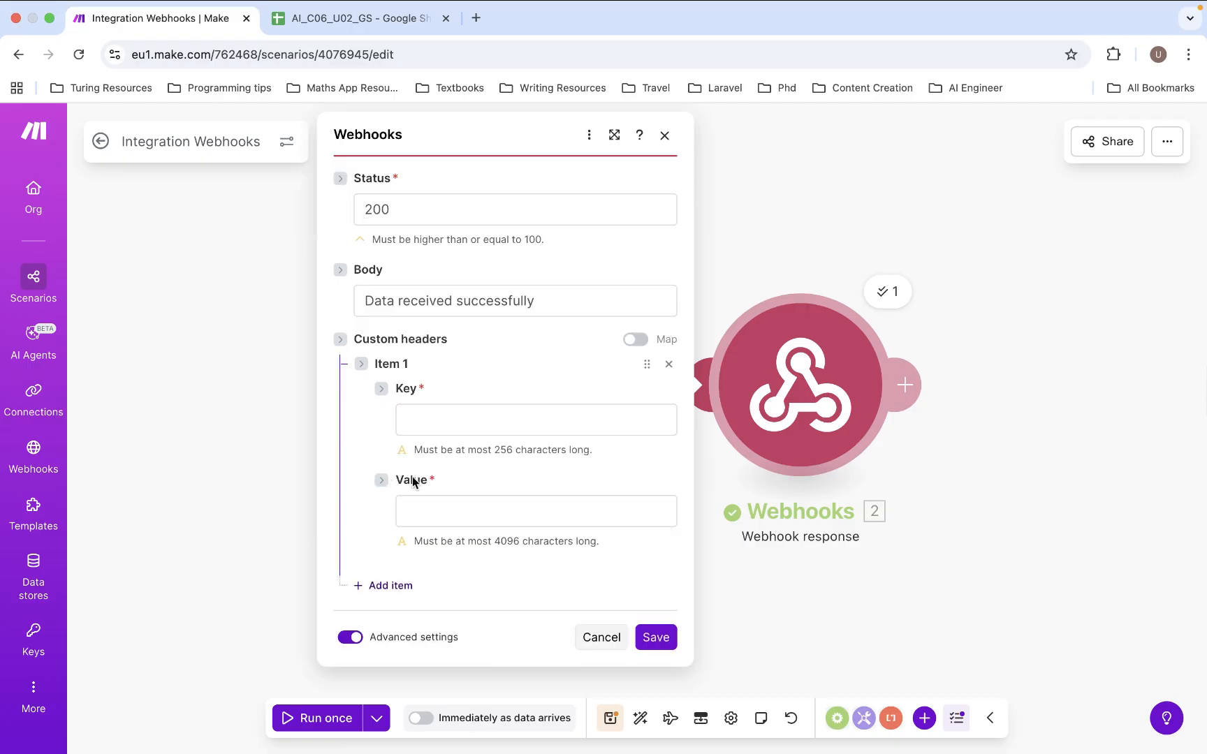
left_click(457, 420)
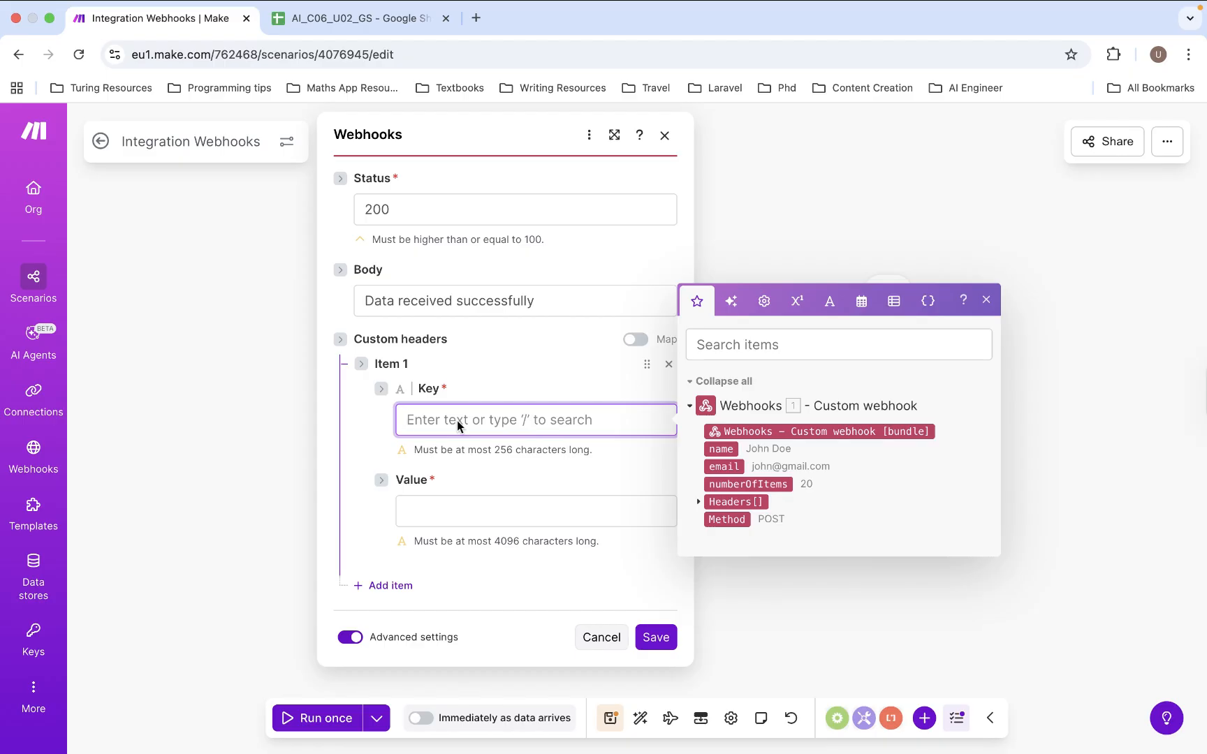
type("Content-")
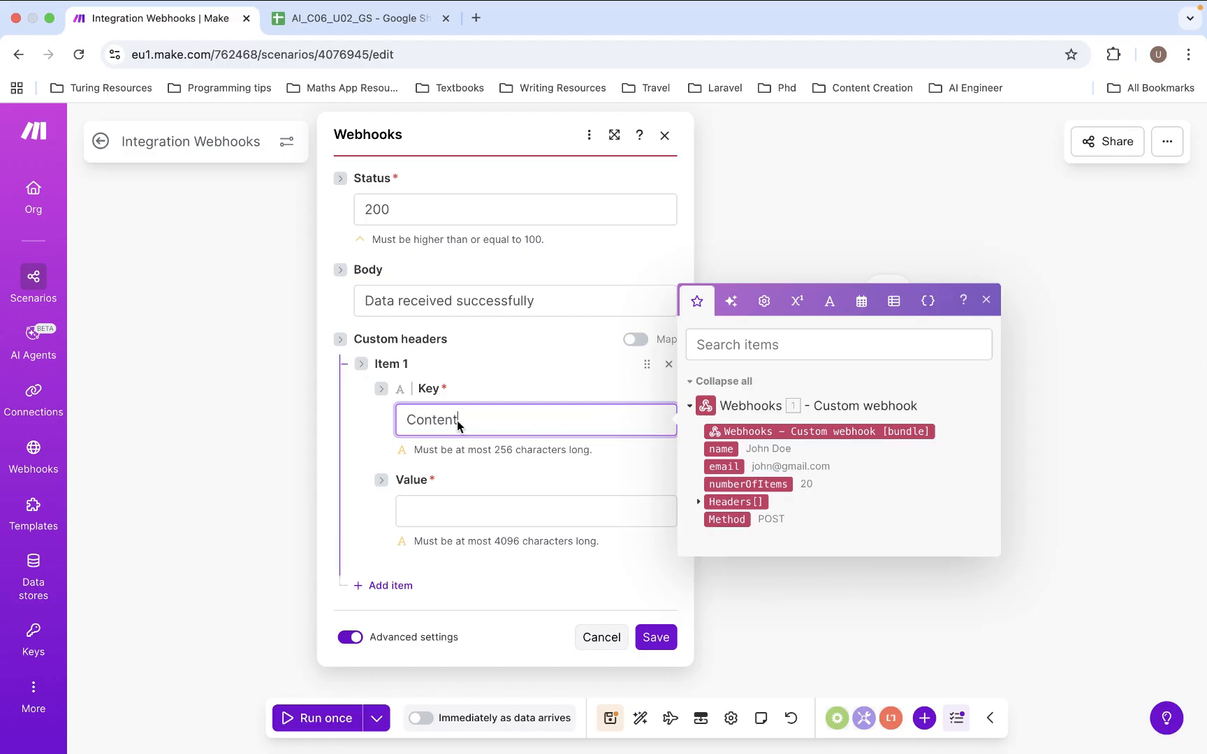
type("Type")
left_click(433, 513)
type("ap")
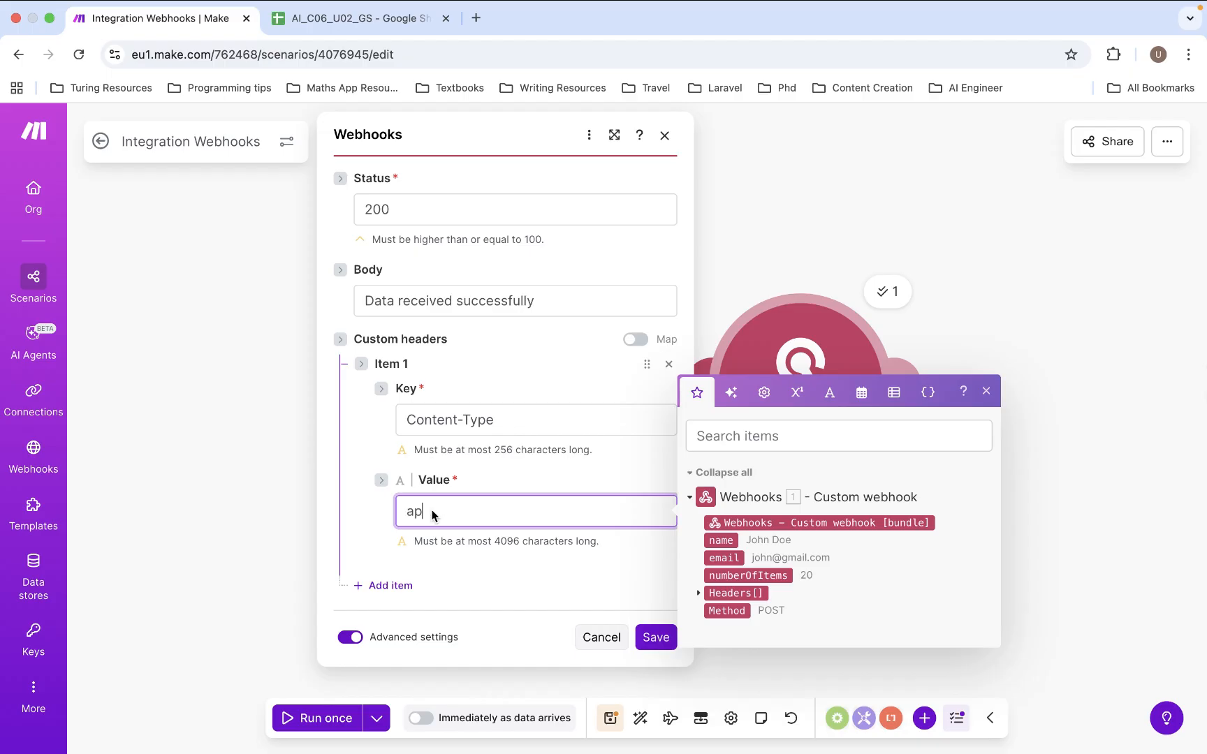
type("plication/")
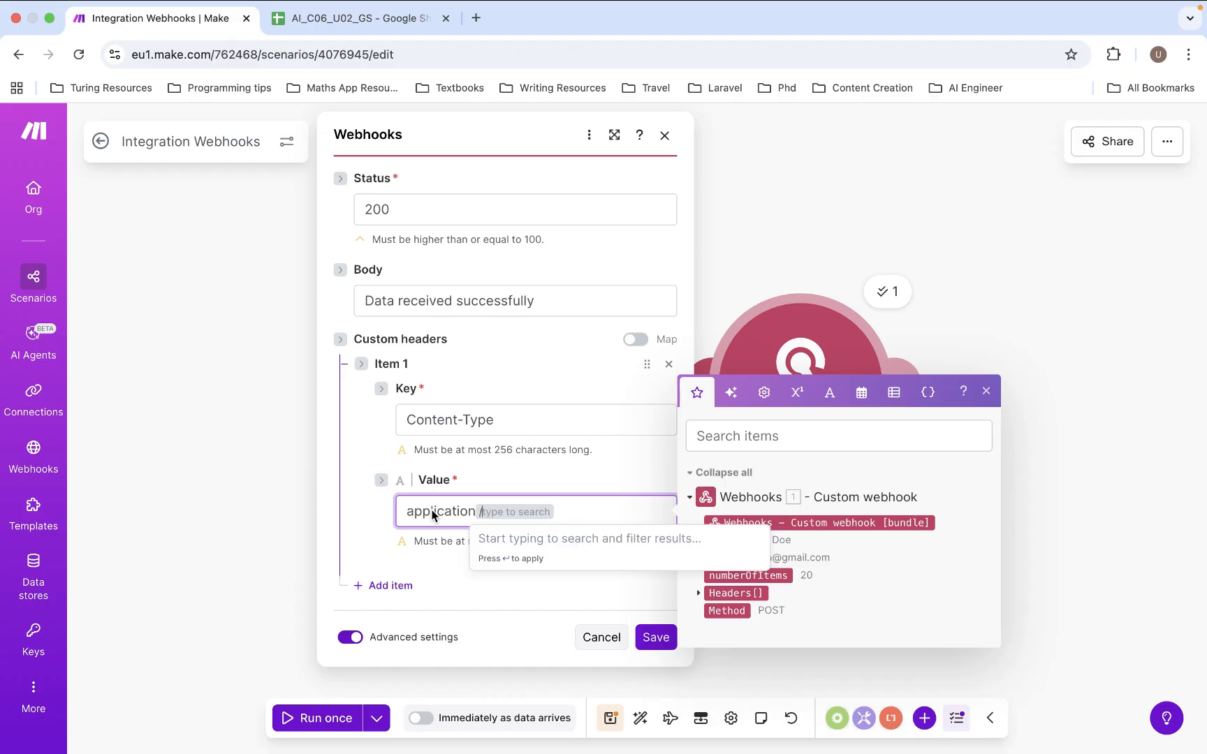
type("json")
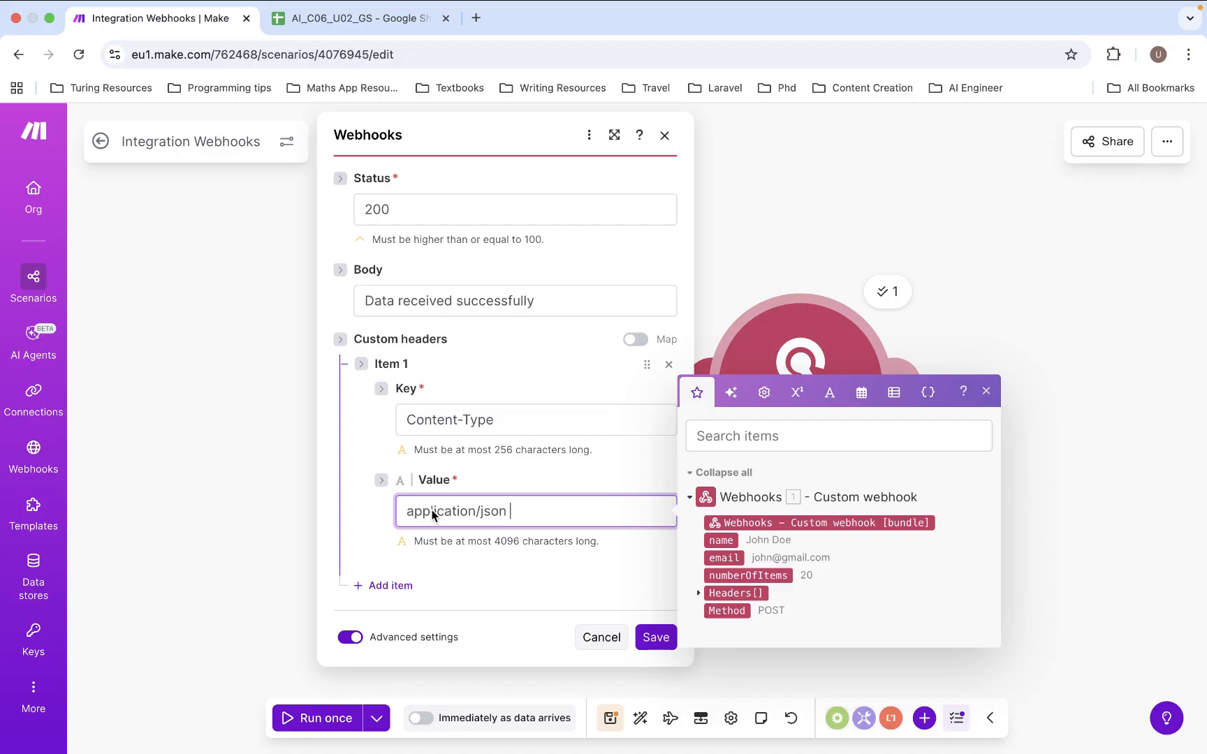
triple_click(492, 301)
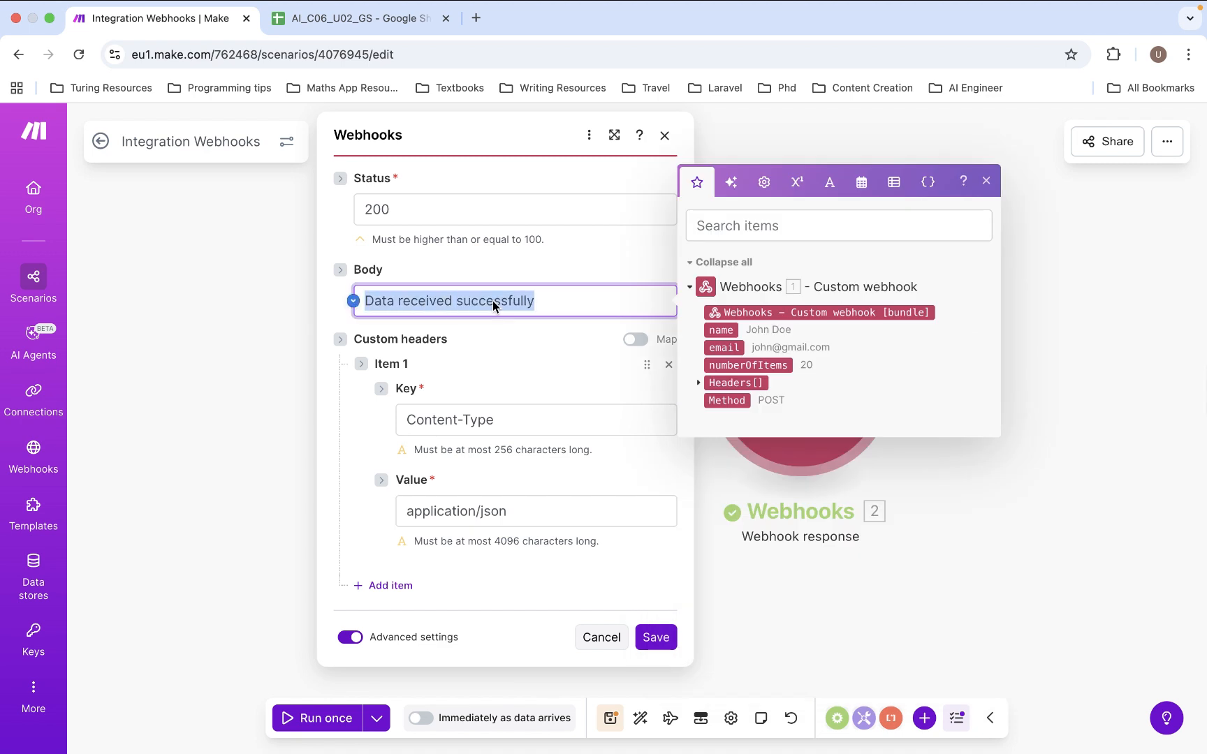
- Replace the body with a JSON object whose status is "successful"
key("BackSpace")
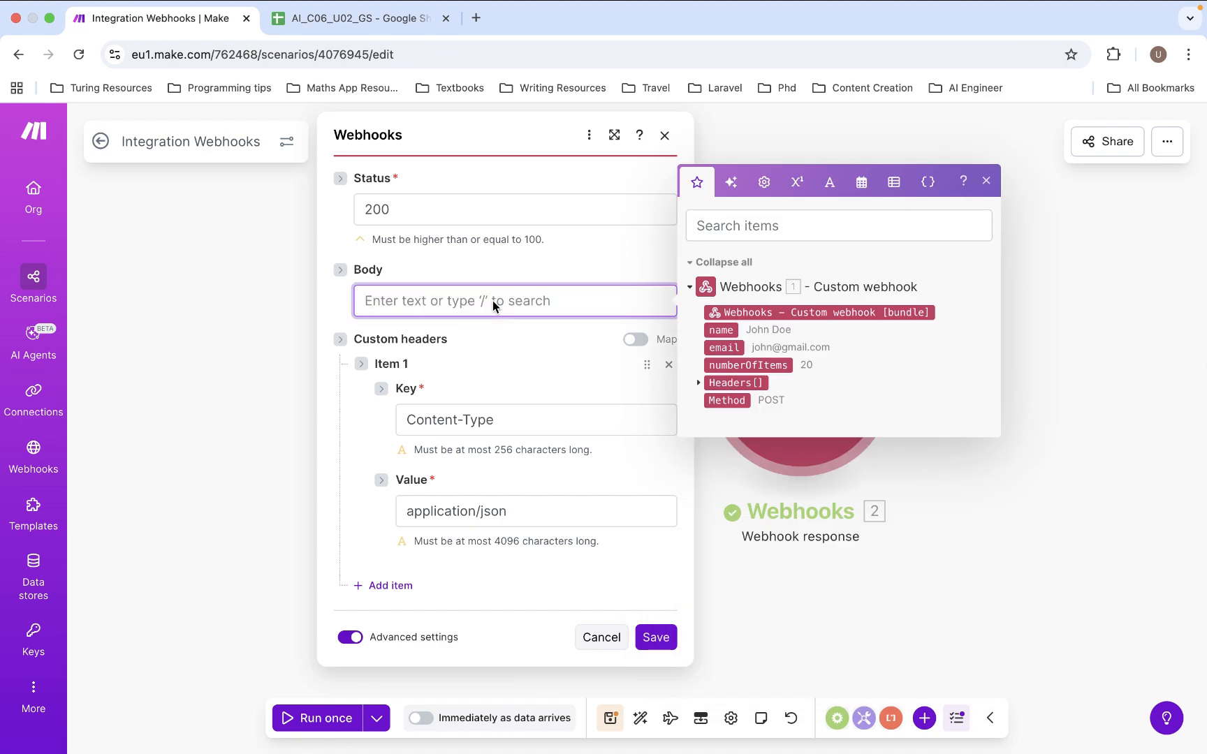
type("{}")
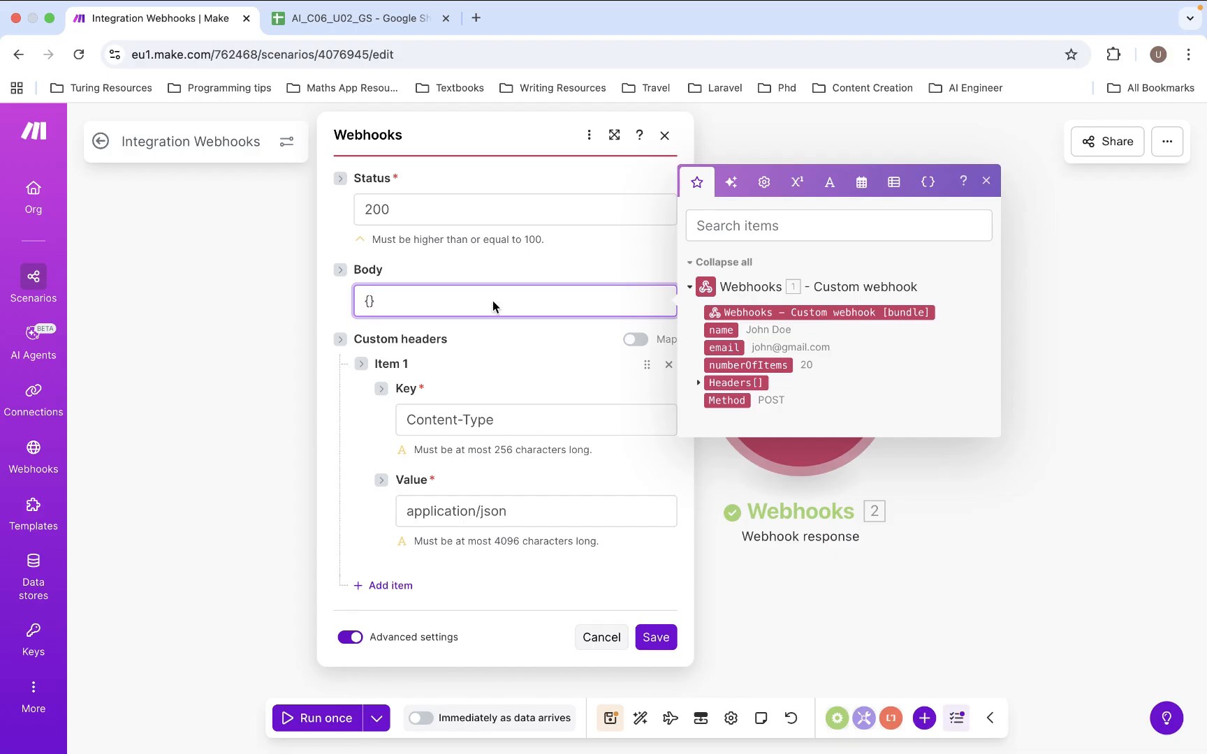
key("Return")
key("Return")
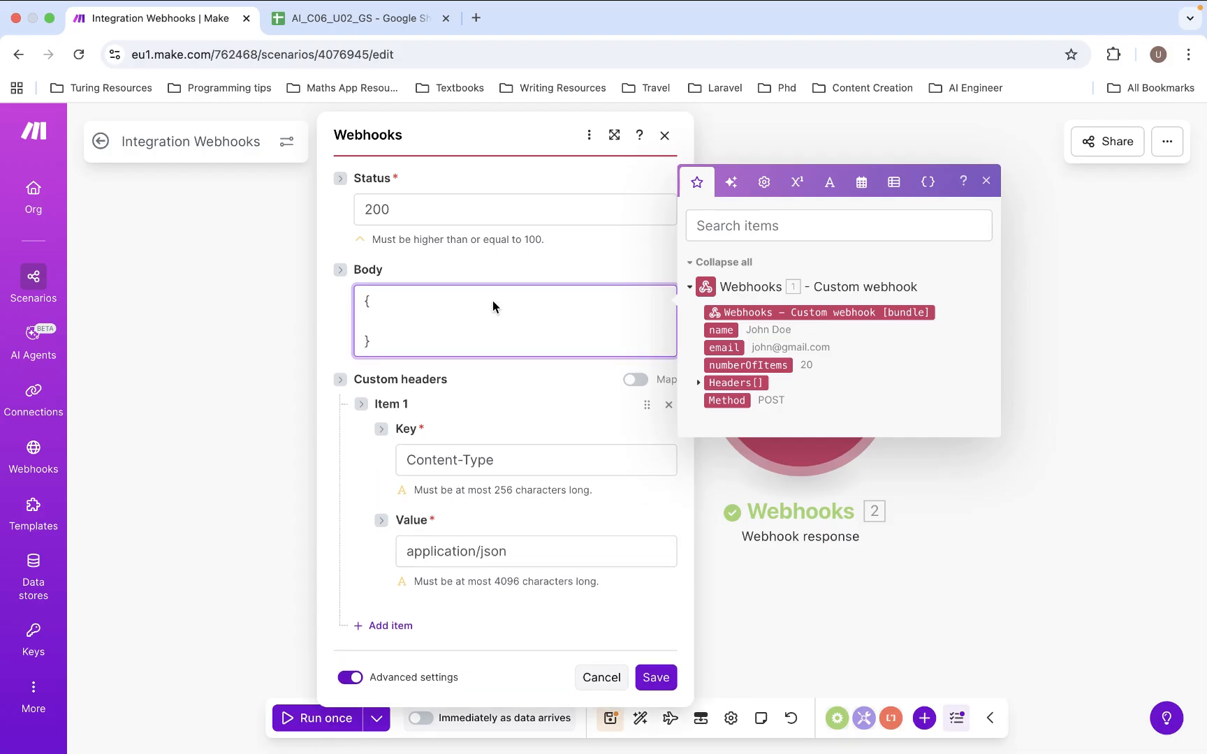
type("\"\"")
key("Left")
type("status")
key("Right")
type(":\"")
type("rece")
type("i")
key("BackSpace")
key("BackSpace")
key("BackSpace")
key("BackSpace")
key("BackSpace")
type("successful")
key("End")
type(",")
- Add a message key "Your order has been received" to the JSON body
key("Return")
type("\"")
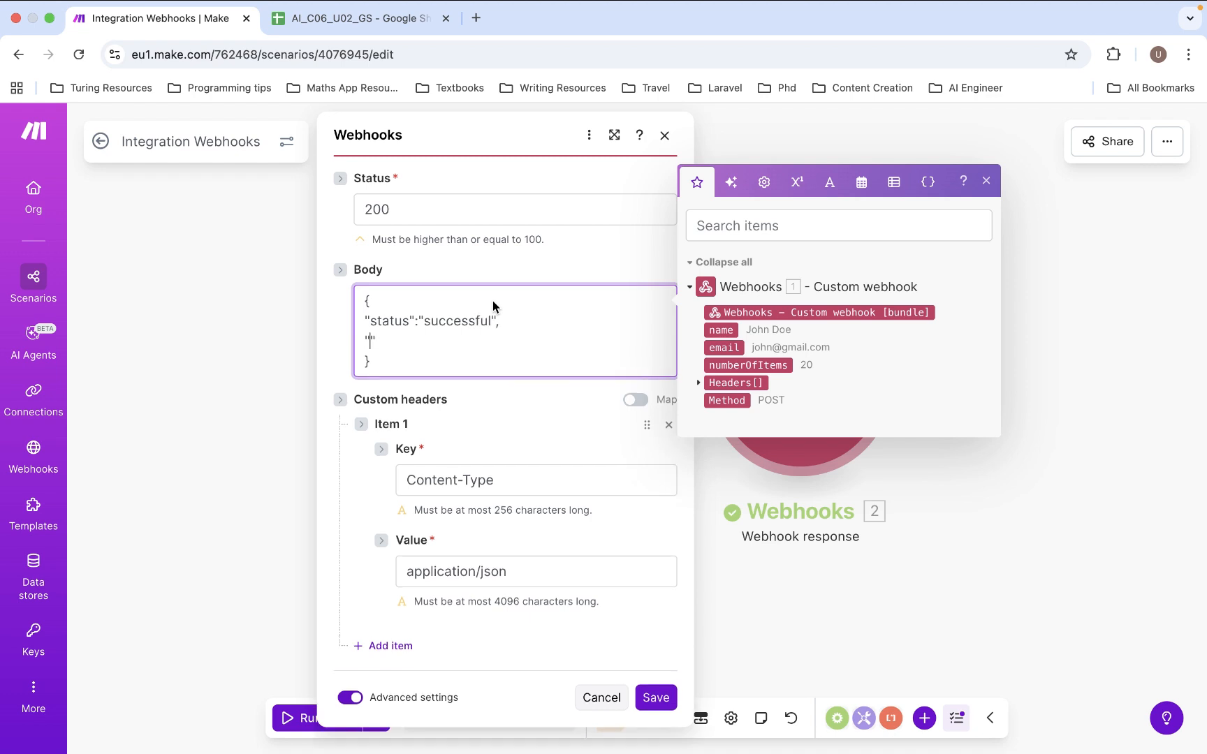
type("message")
key("End")
type(":\"")
type("\"")
key("Left")
type("Data")
key("BackSpace")
key("BackSpace")
key("BackSpace")
key("BackSpace")
type("Your order has be")
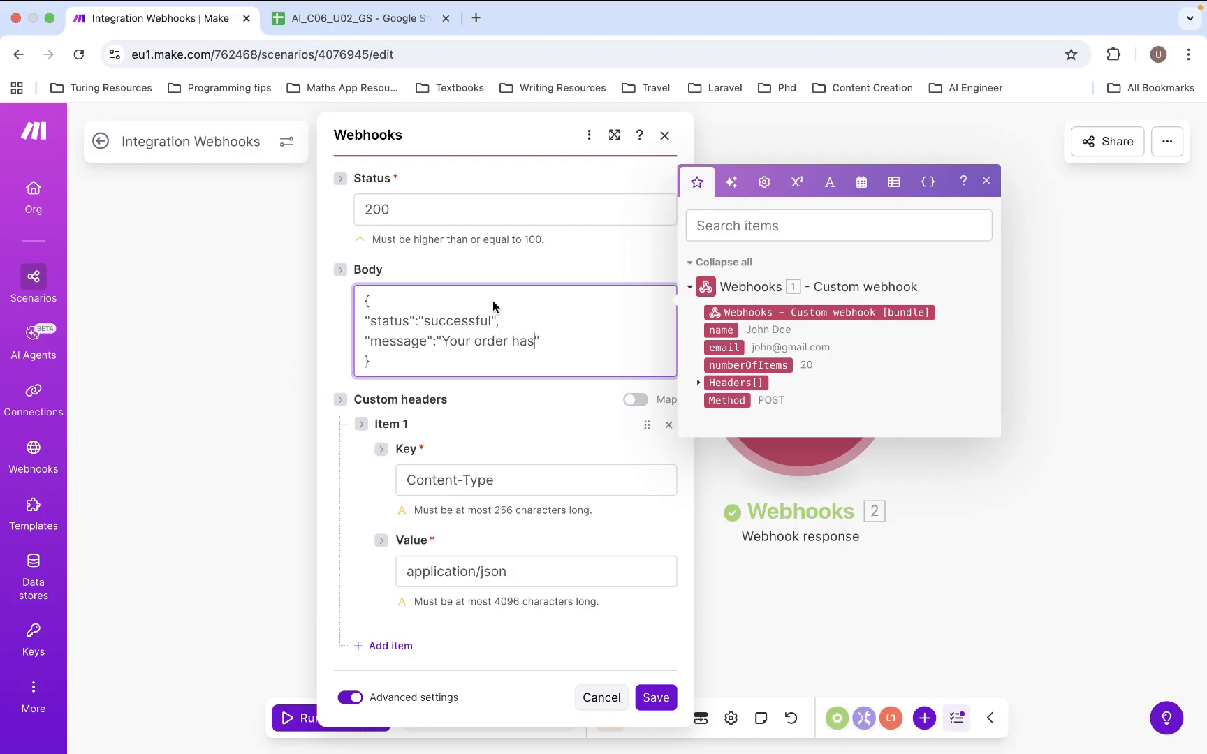
type("en received")
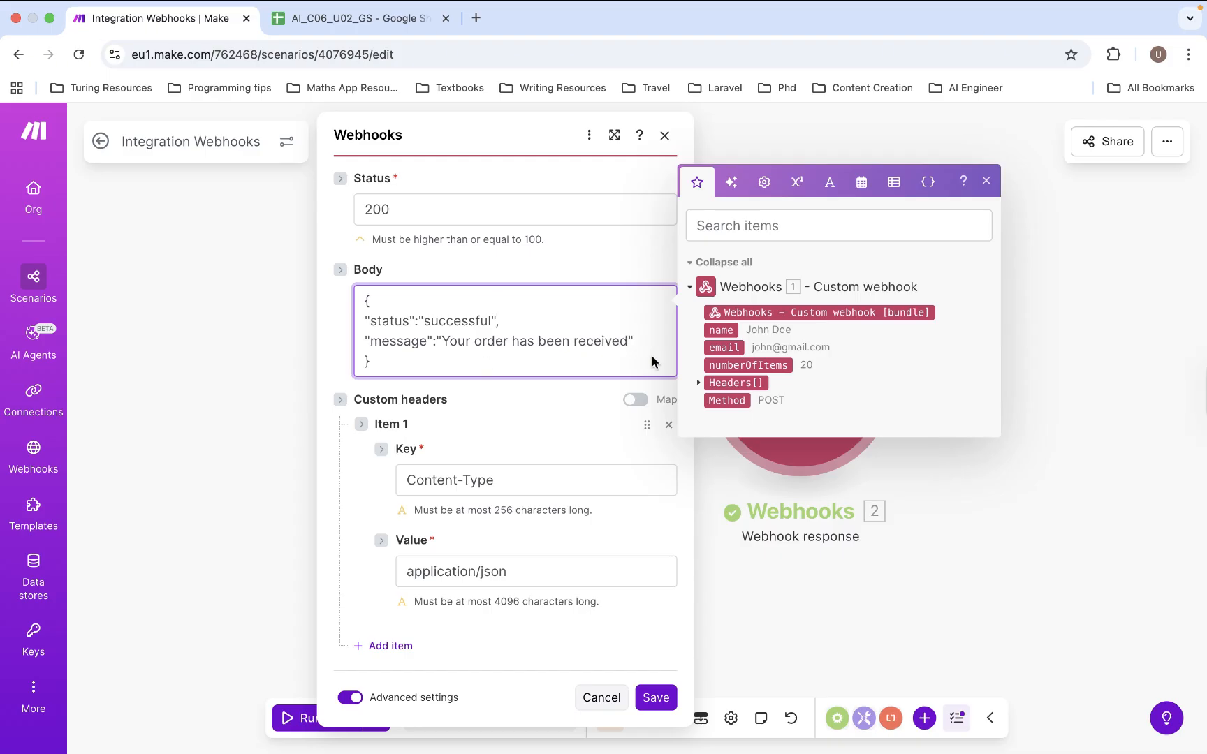
left_click(585, 405)
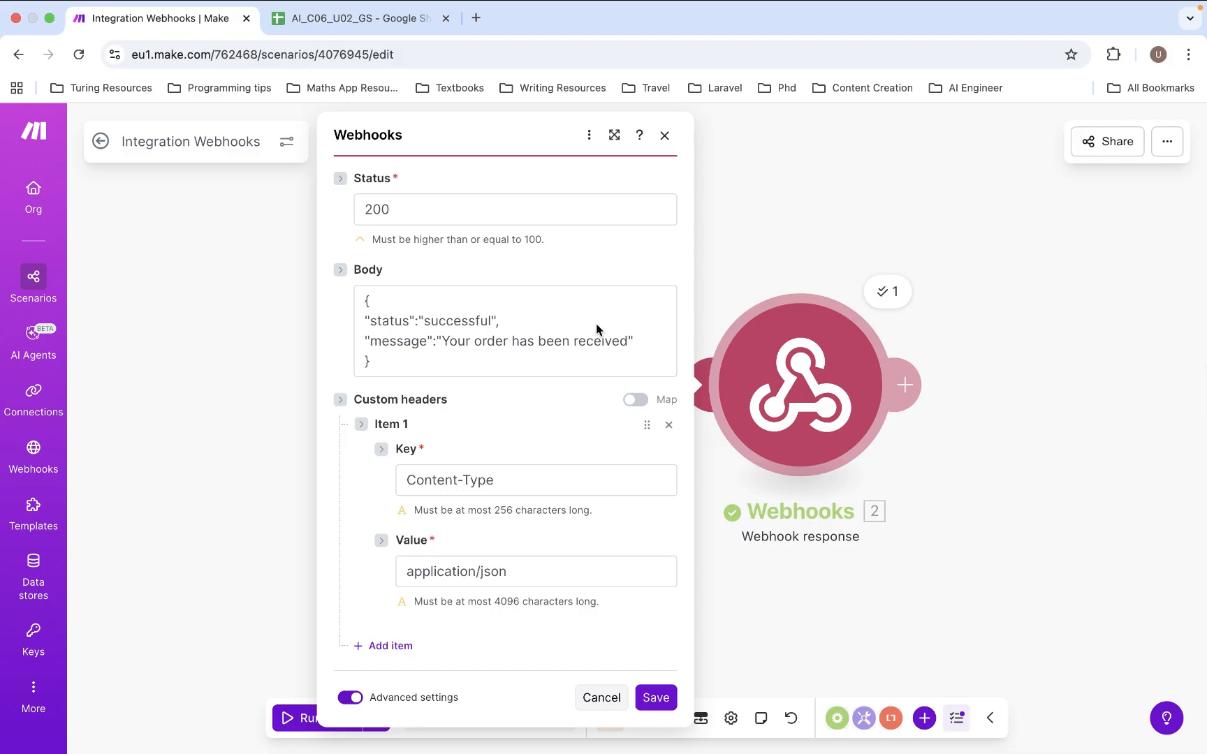
- Save the webhook response and run the scenario once, waiting for new data
left_click(655, 697)
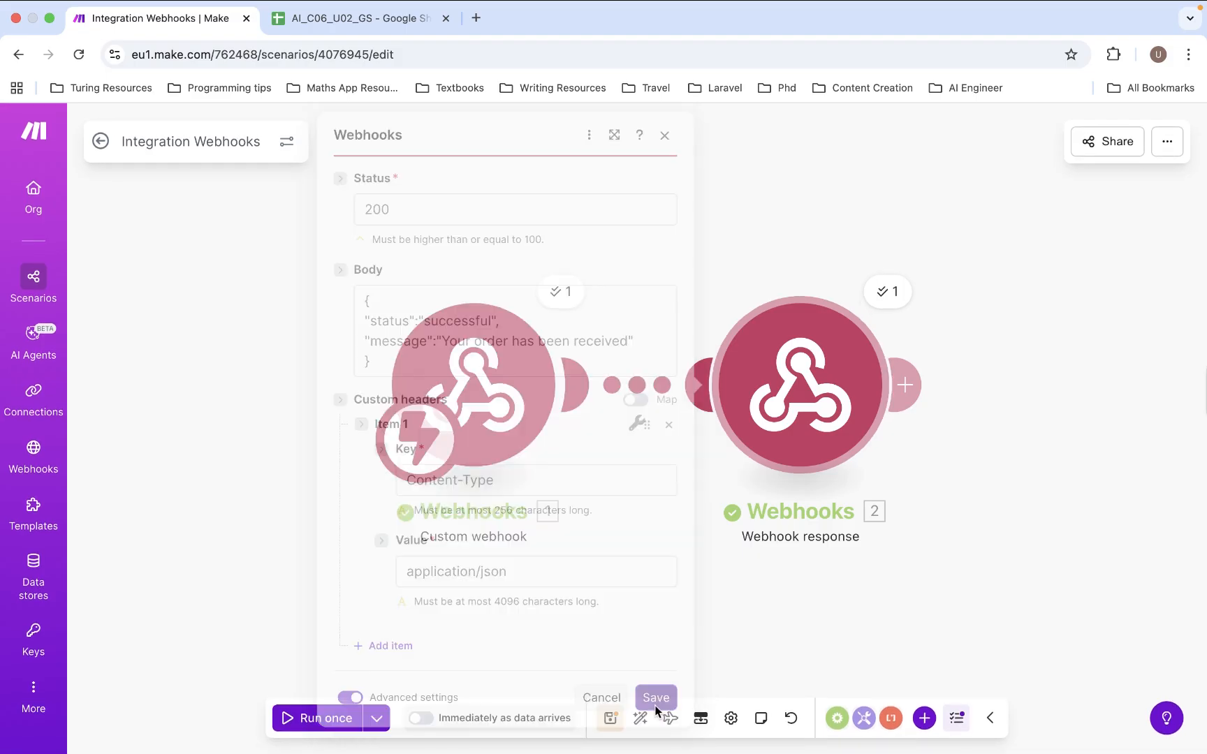
left_click(318, 720)
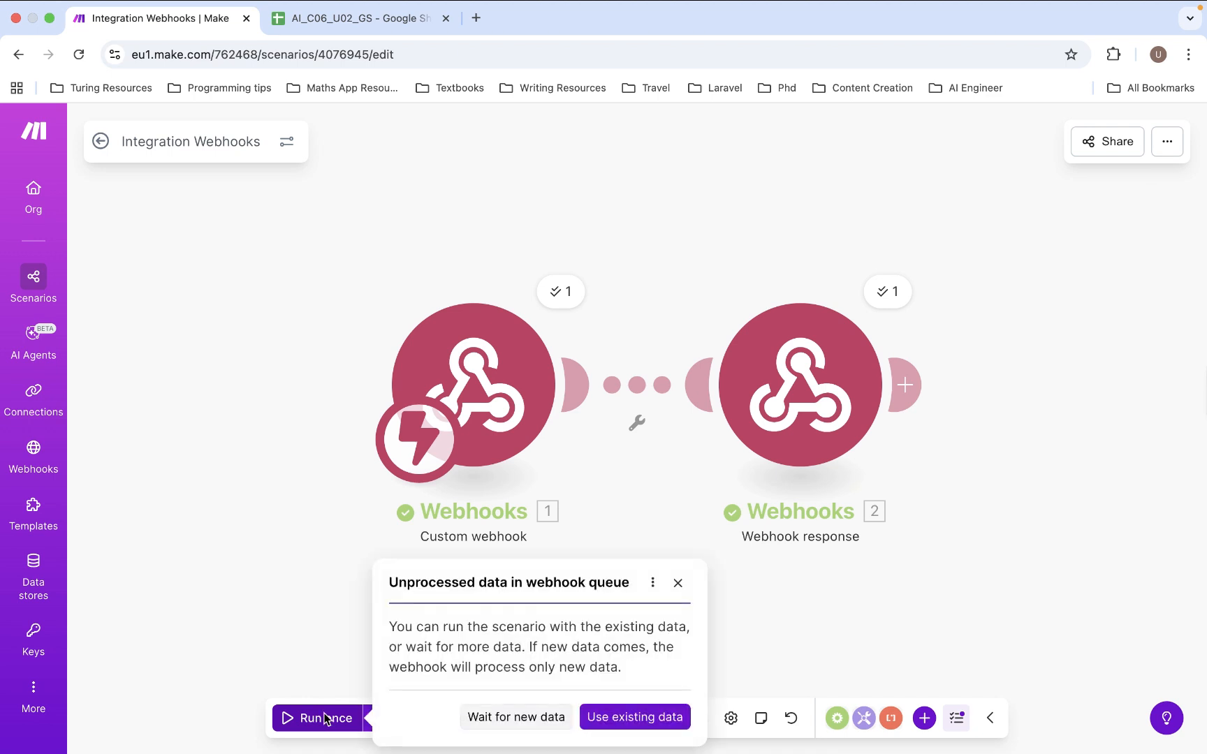
left_click(483, 716)
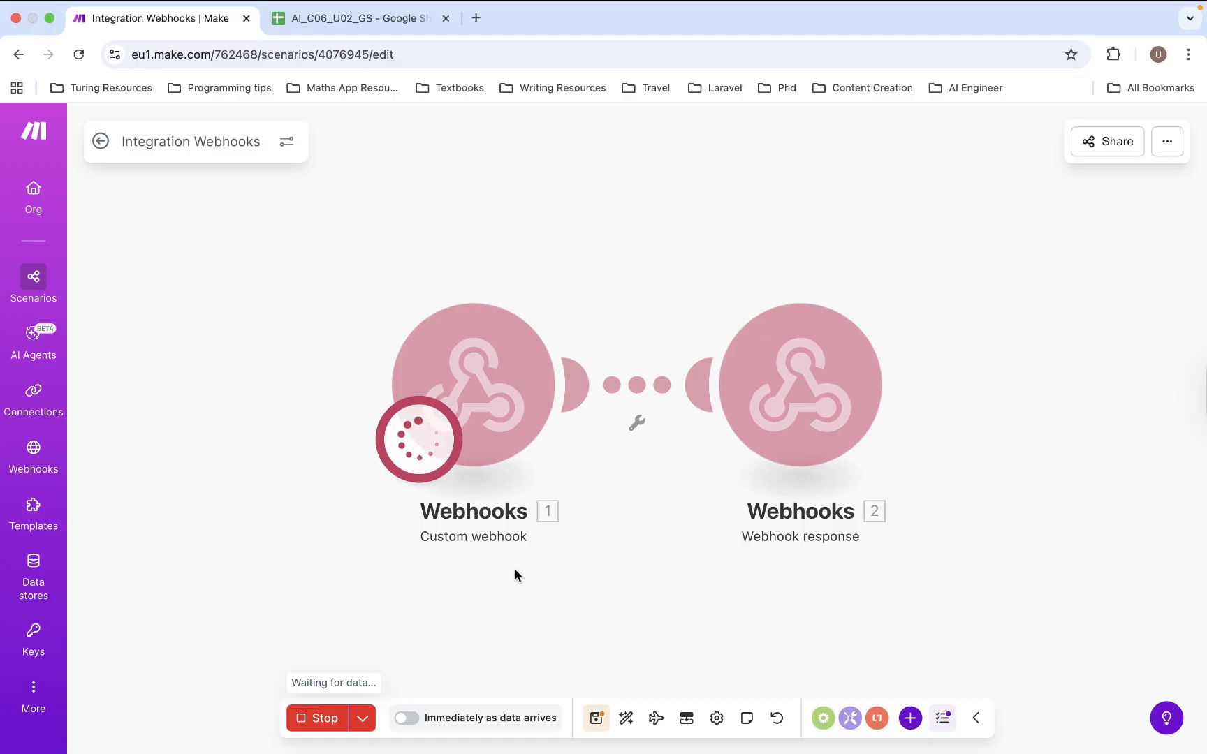
key("ctrl+Left")
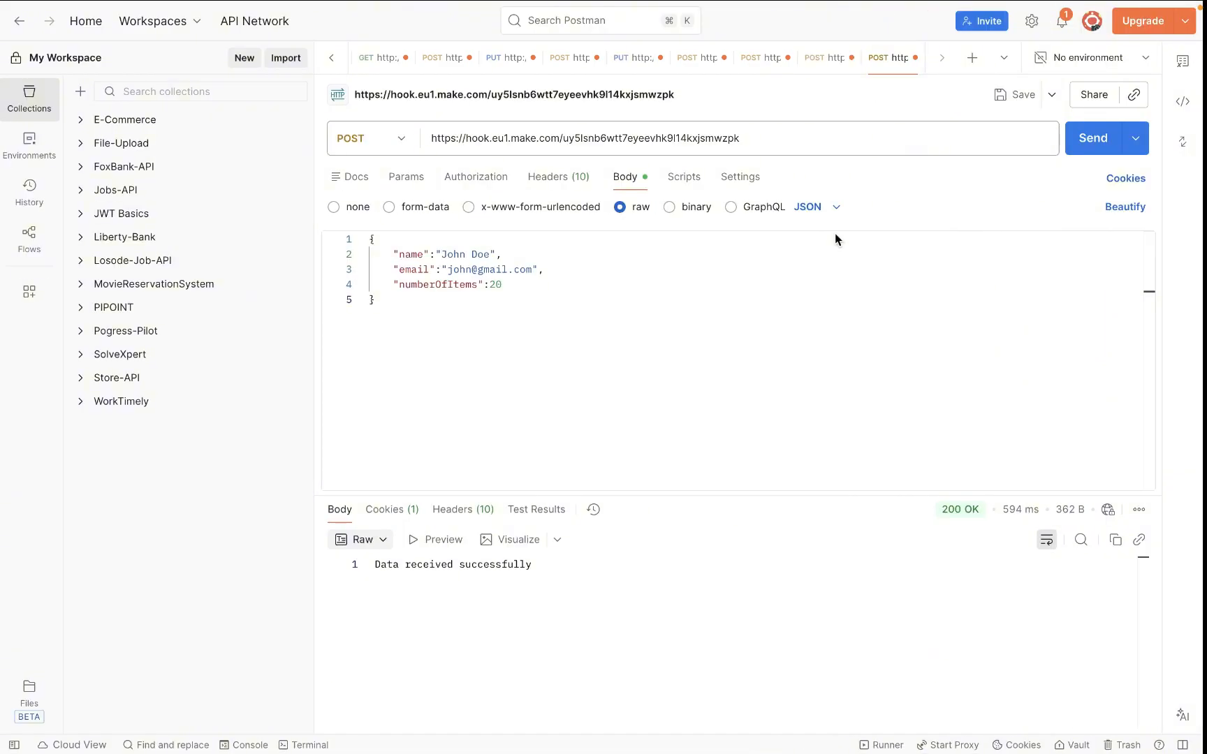
- Send the POST order request from Postman and get the JSON order-received reply
left_click(1099, 142)
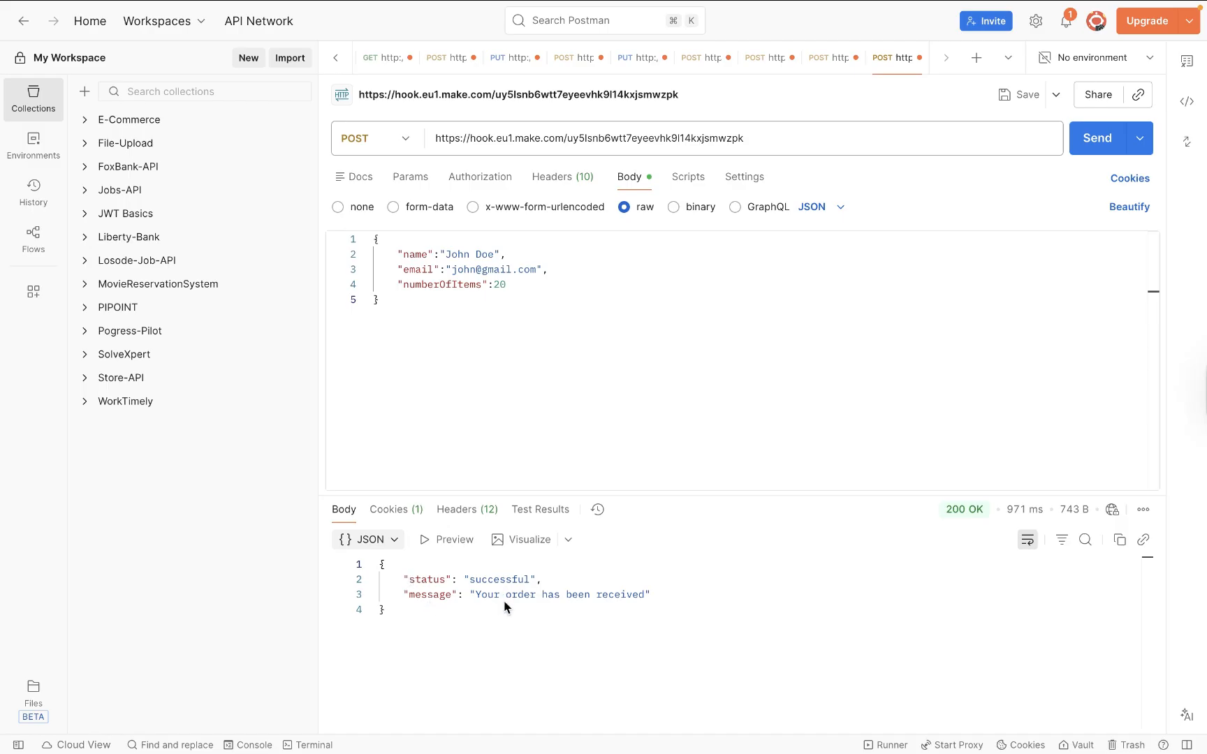
key("ctrl+Right")
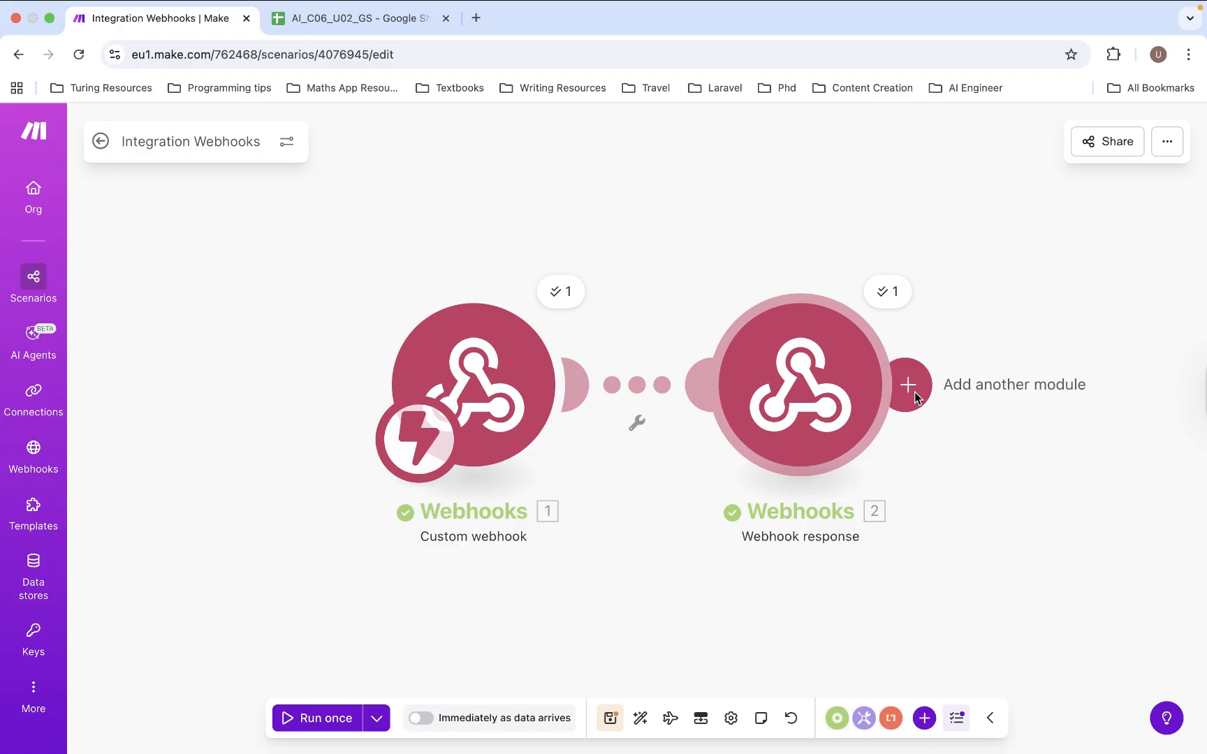
- Attach a Google Sheets Add a Row module after the Webhook response module
left_click(908, 386)
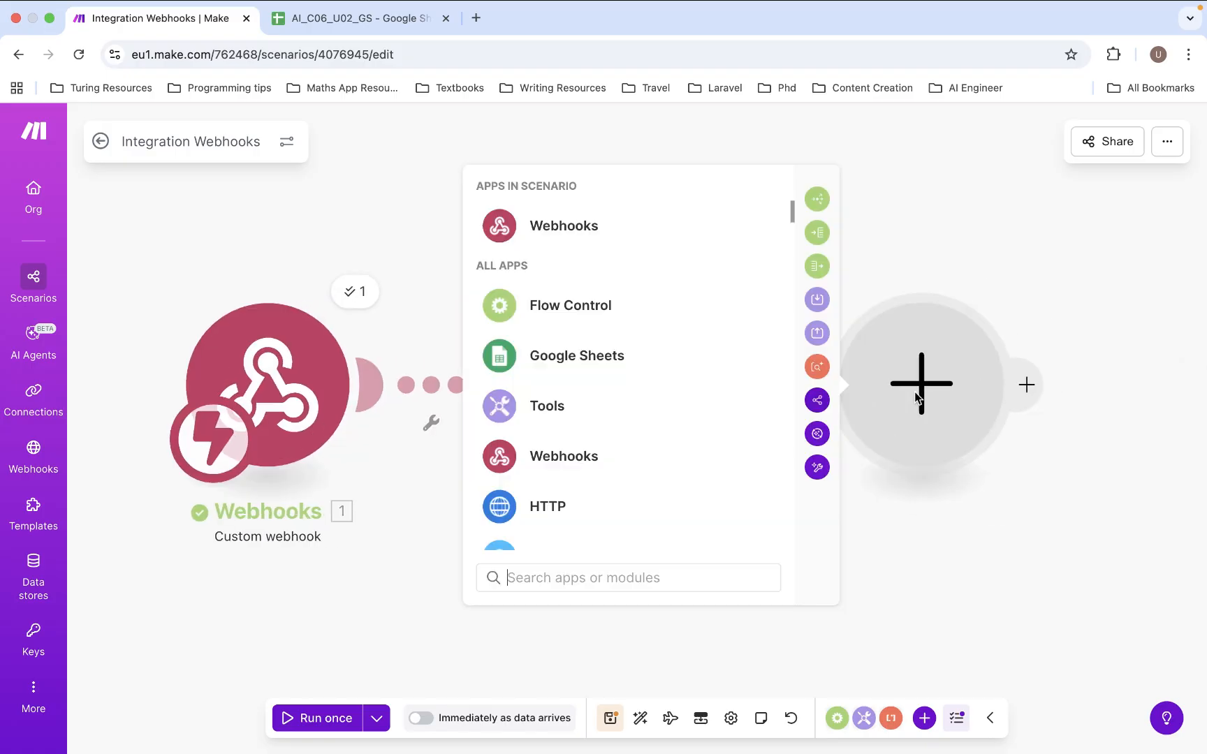
left_click(589, 355)
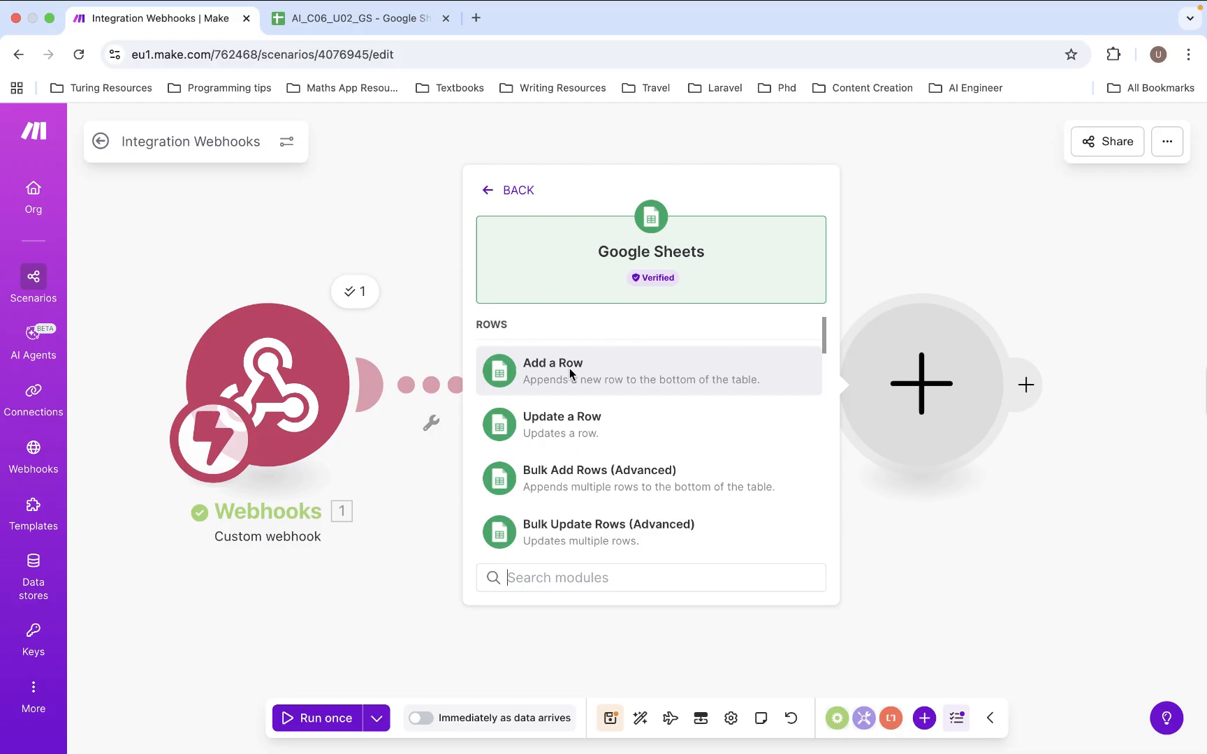
left_click(569, 368)
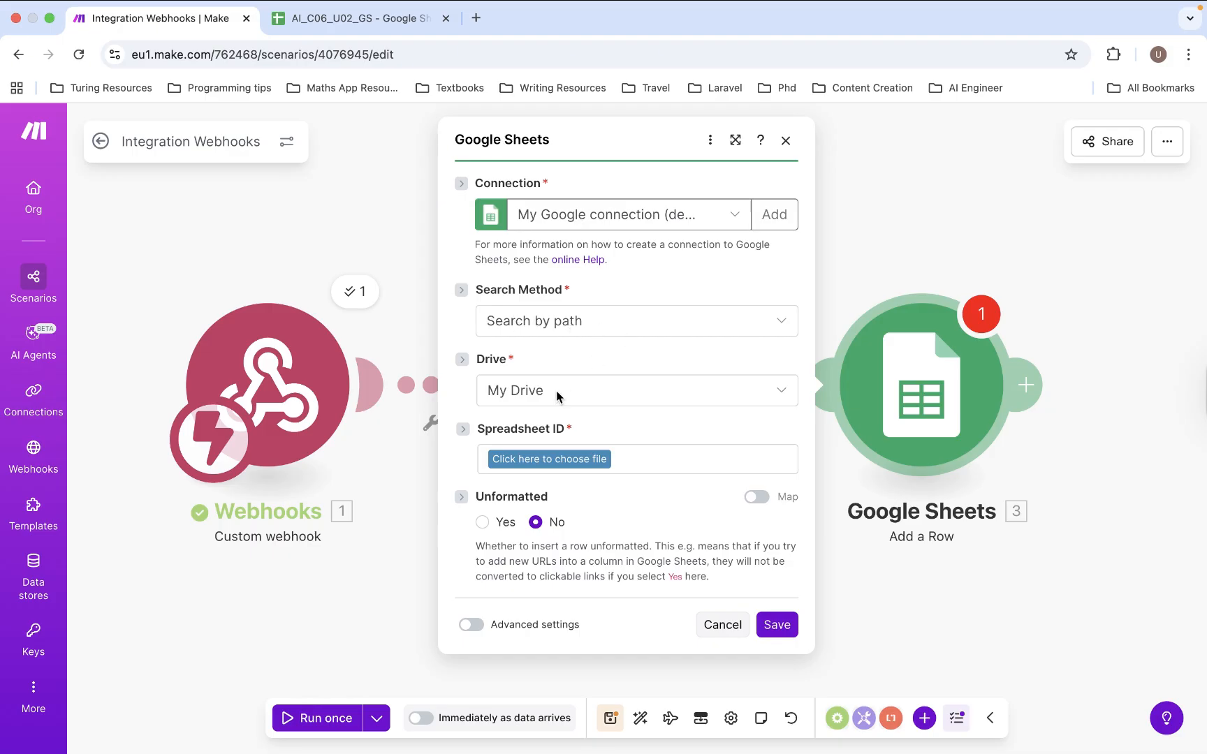
- Choose spreadsheet AI_C06_U02_GS and sheet Store Orders, revealing the Name, Email and Number of Items fields
left_click(544, 457)
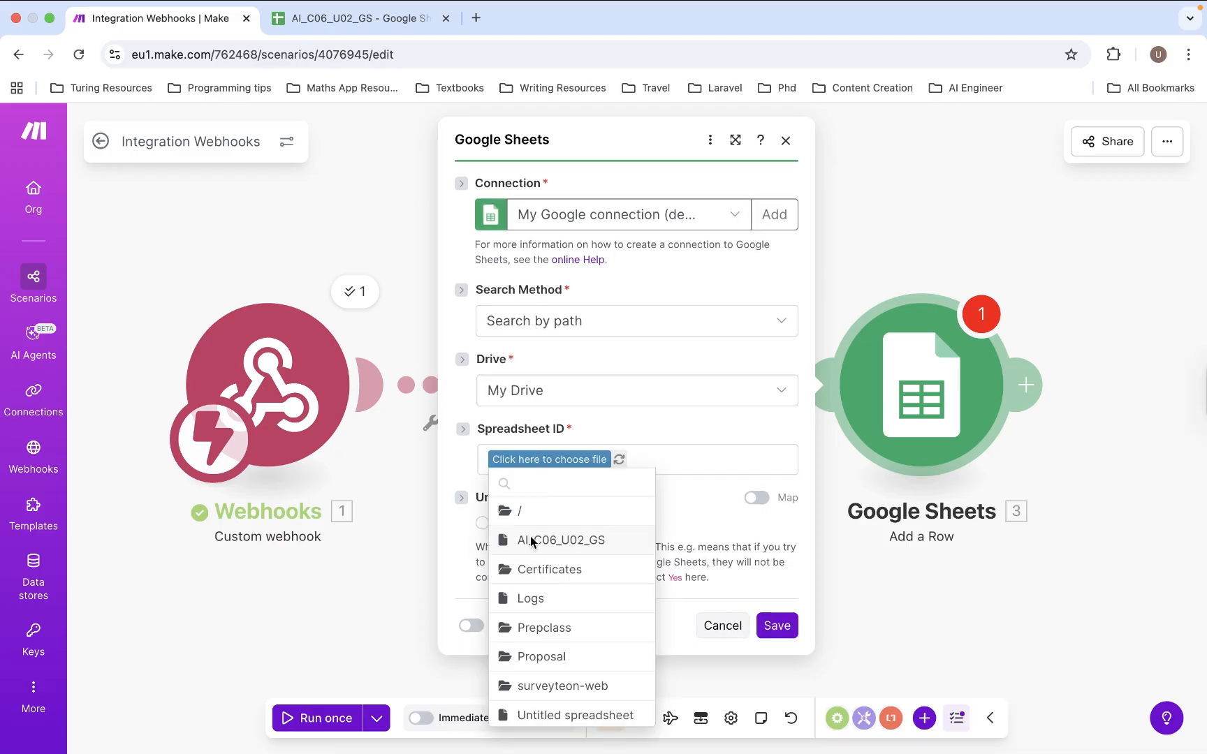
left_click(549, 541)
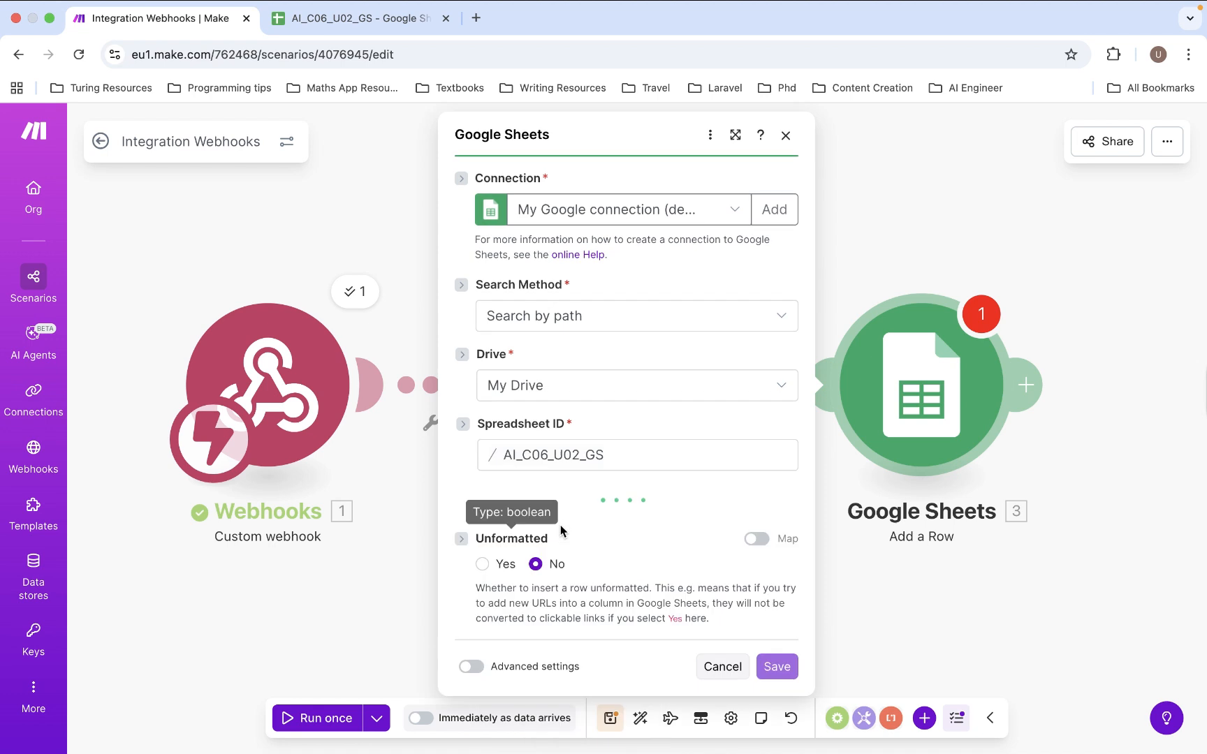
left_click(579, 522)
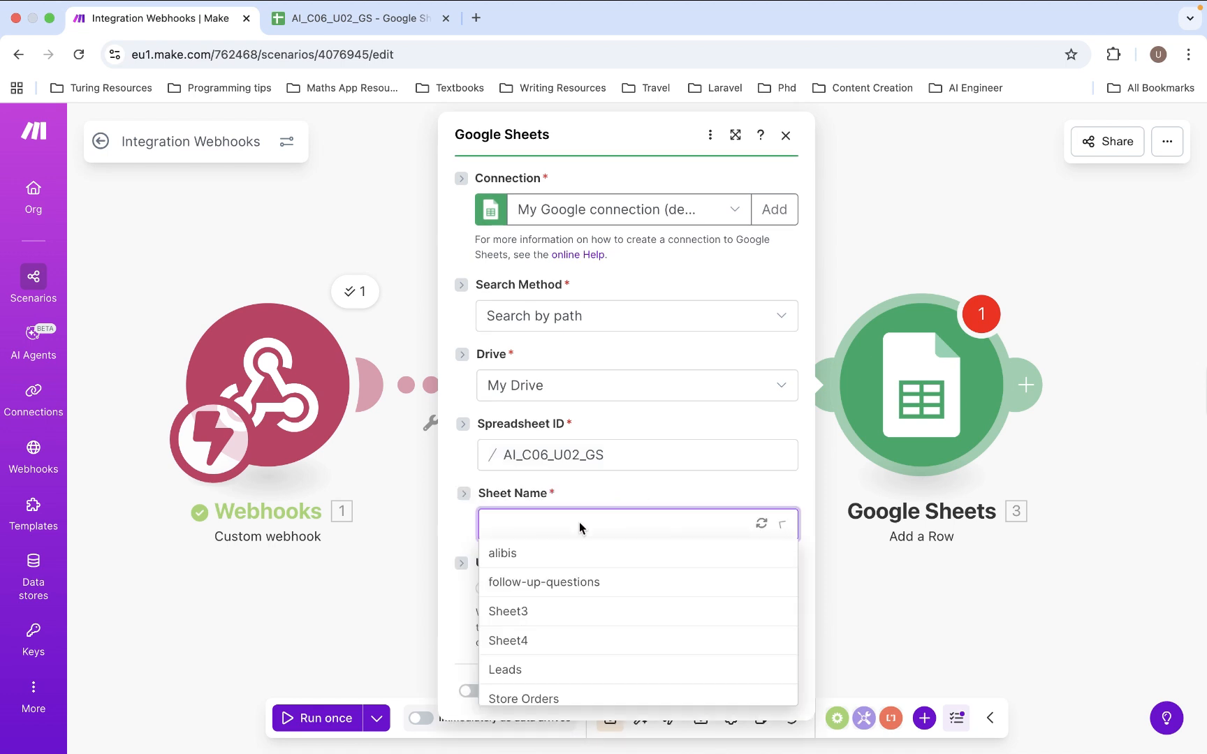
left_click(523, 698)
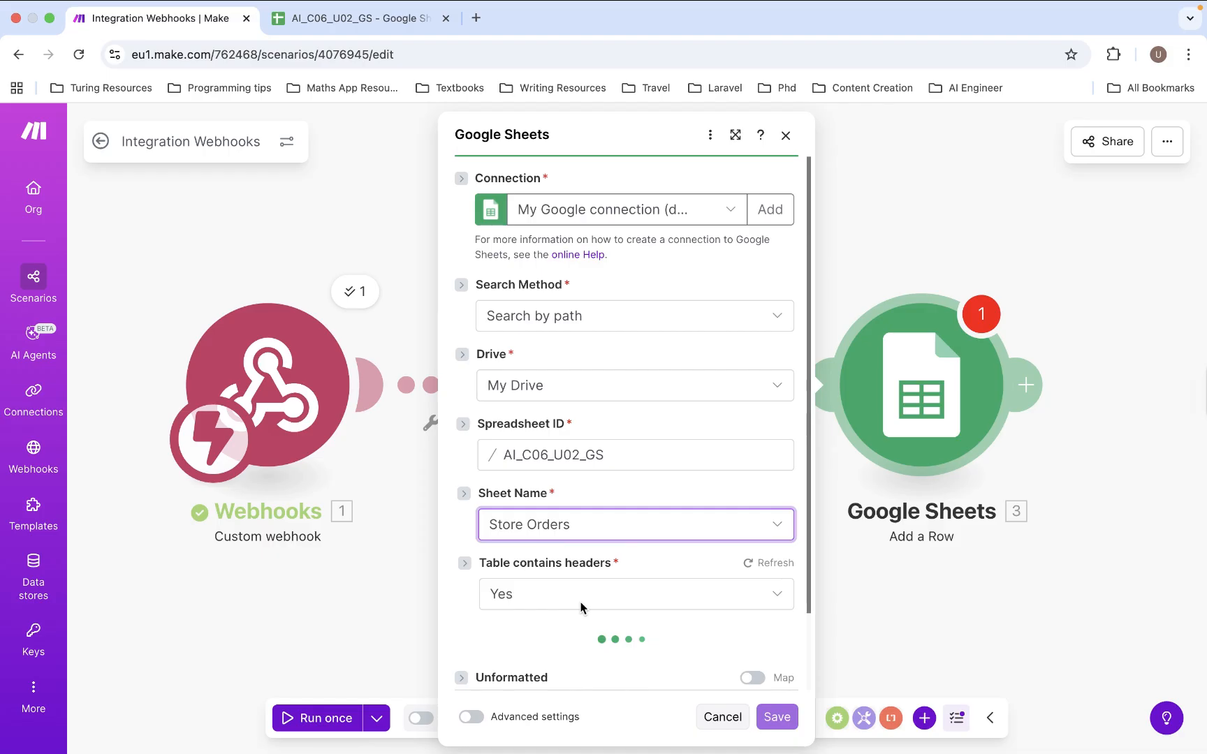
scroll(587, 591, "down", 3)
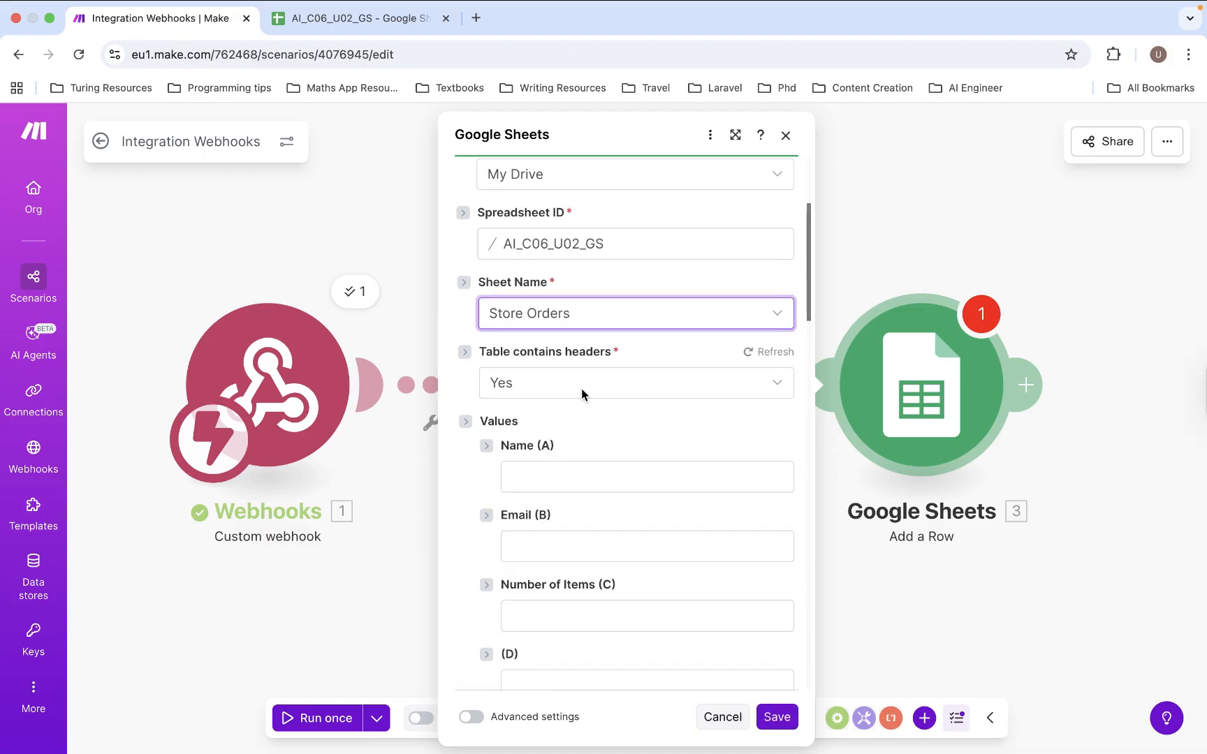
- Map webhook name, email and numberOfItems into columns A, B and C, then save
left_click(615, 477)
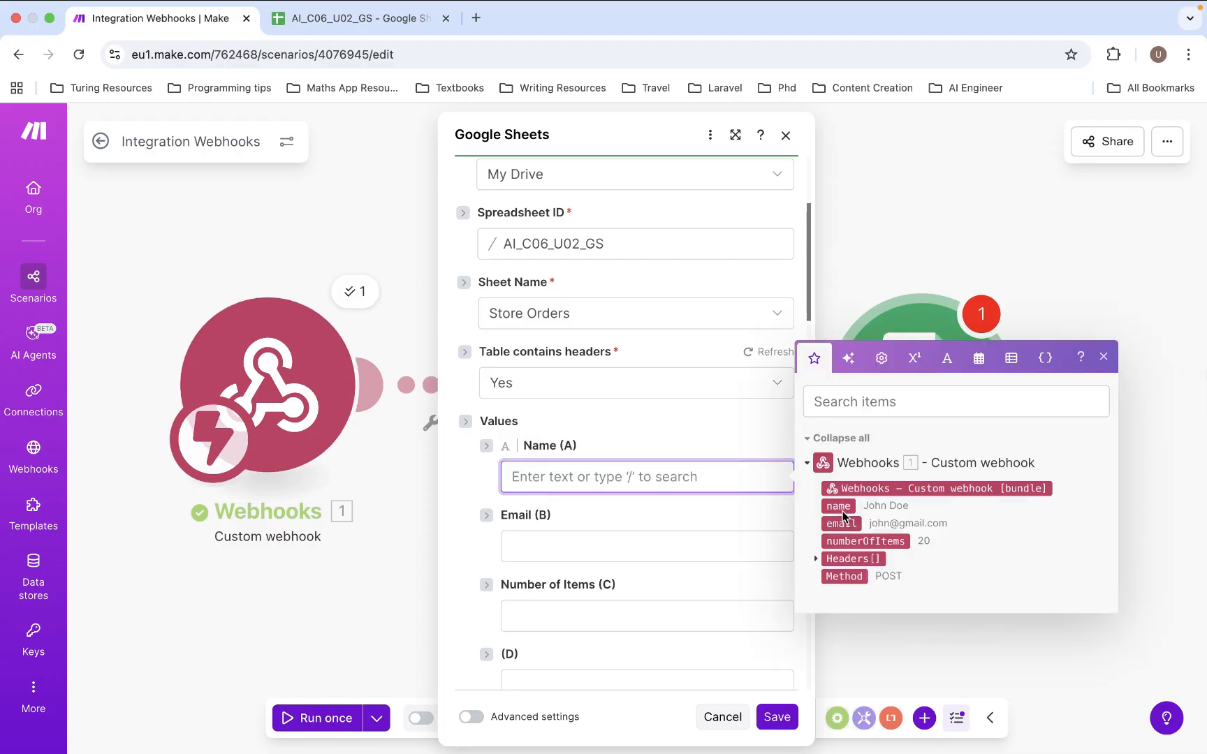
left_click_drag(844, 513, 608, 484)
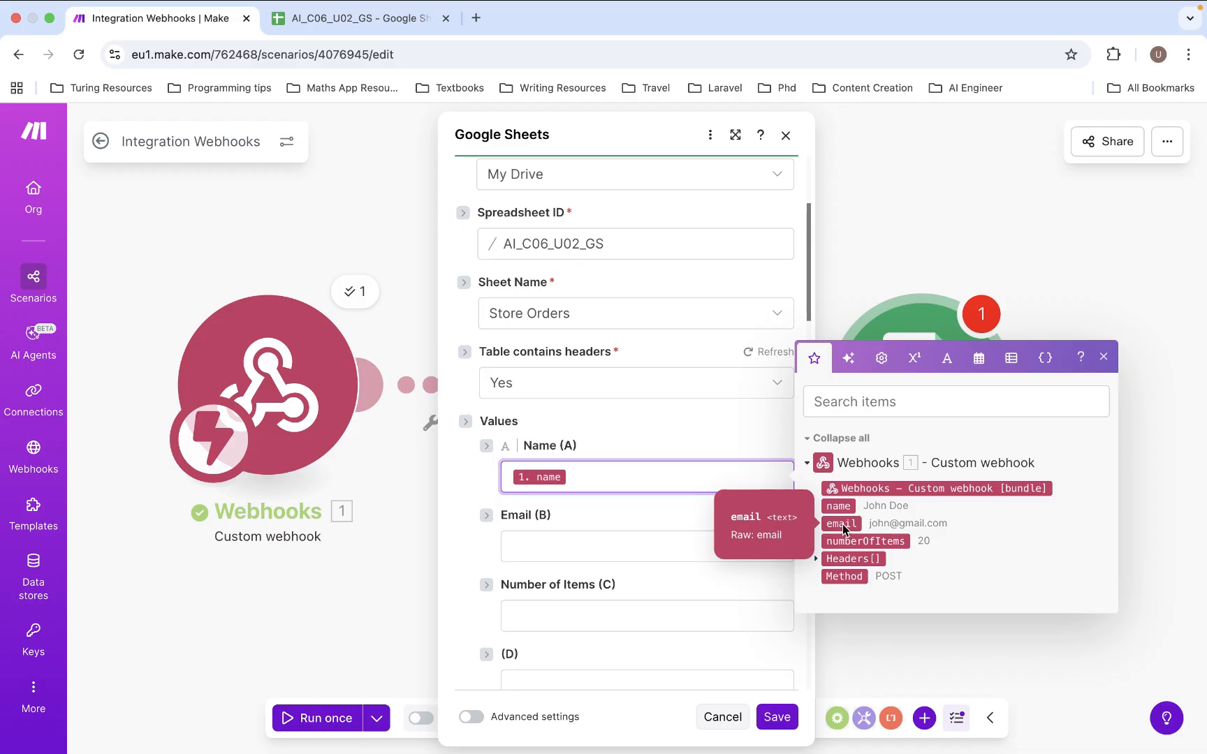
left_click_drag(842, 524, 560, 549)
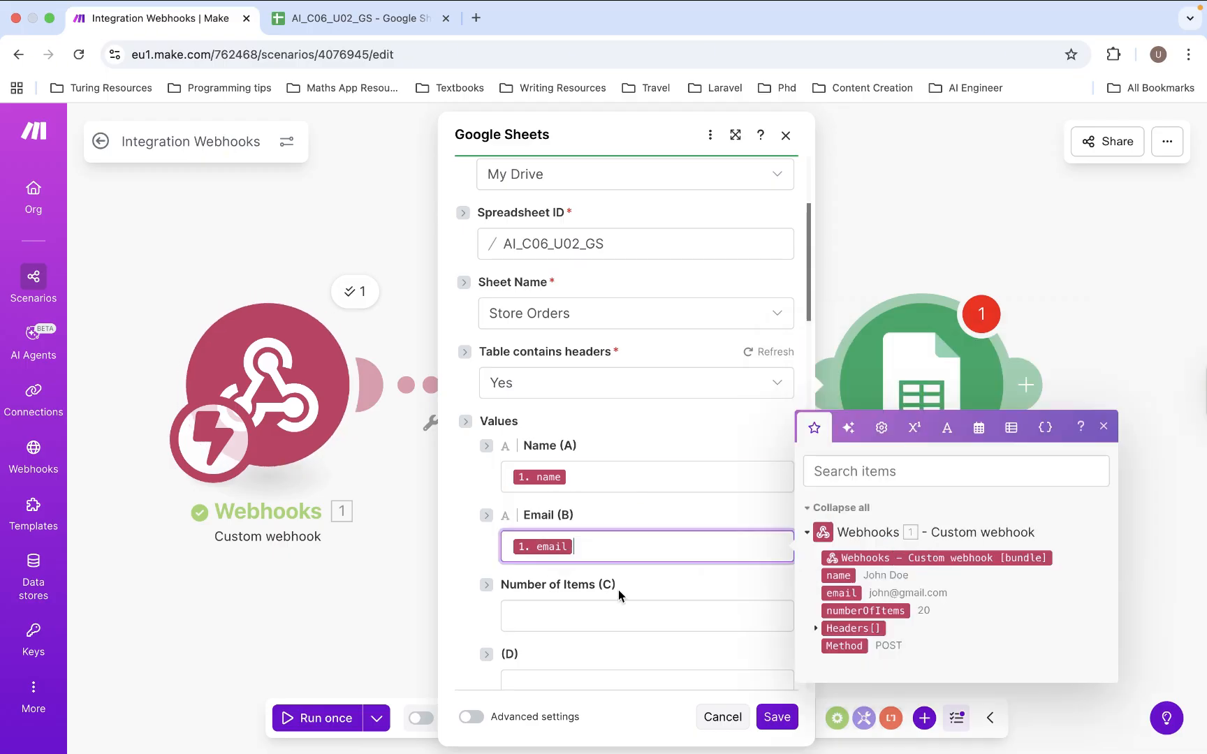
left_click(591, 614)
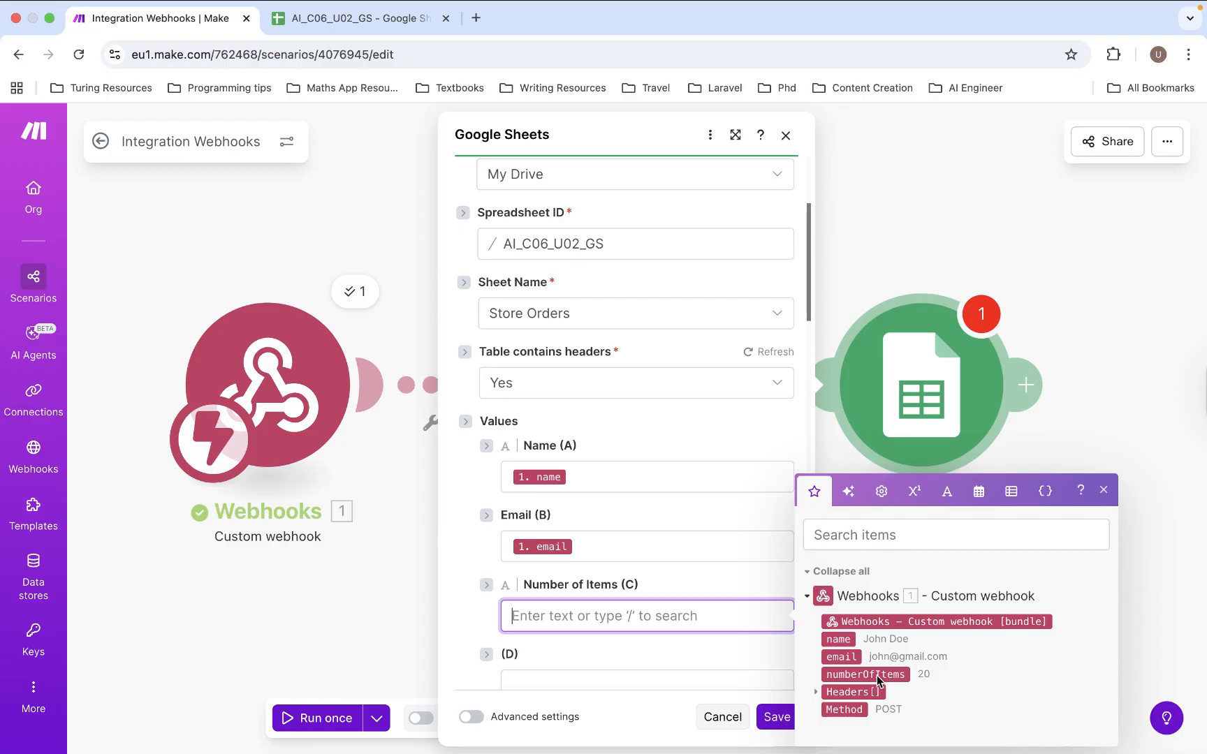
left_click_drag(879, 681, 585, 618)
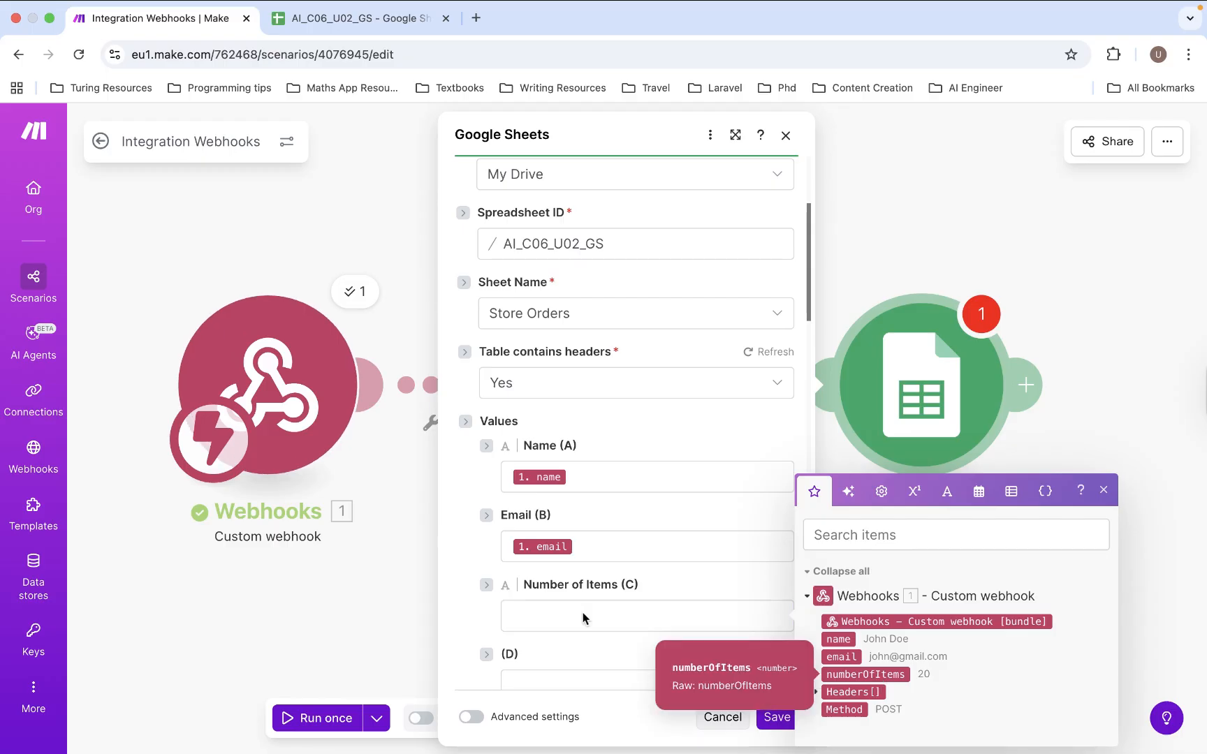
left_click(703, 609)
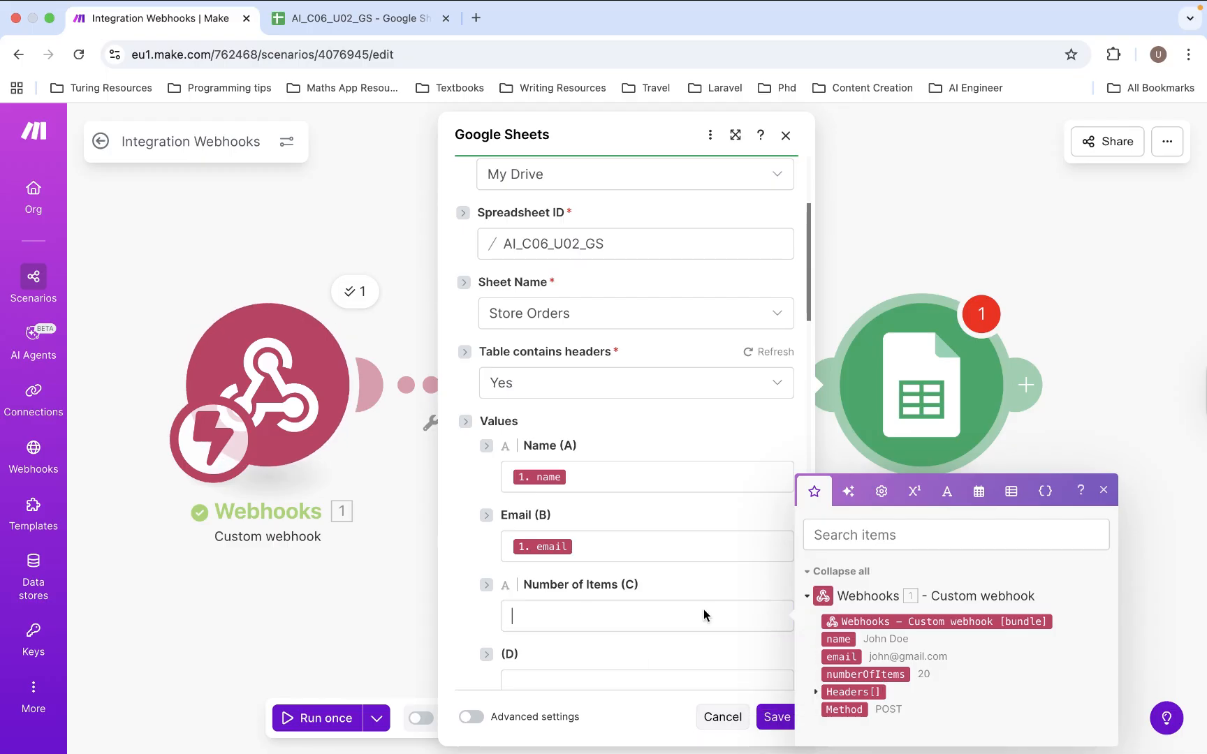
left_click_drag(703, 609, 704, 609)
left_click(730, 582)
scroll(731, 585, "down", 1)
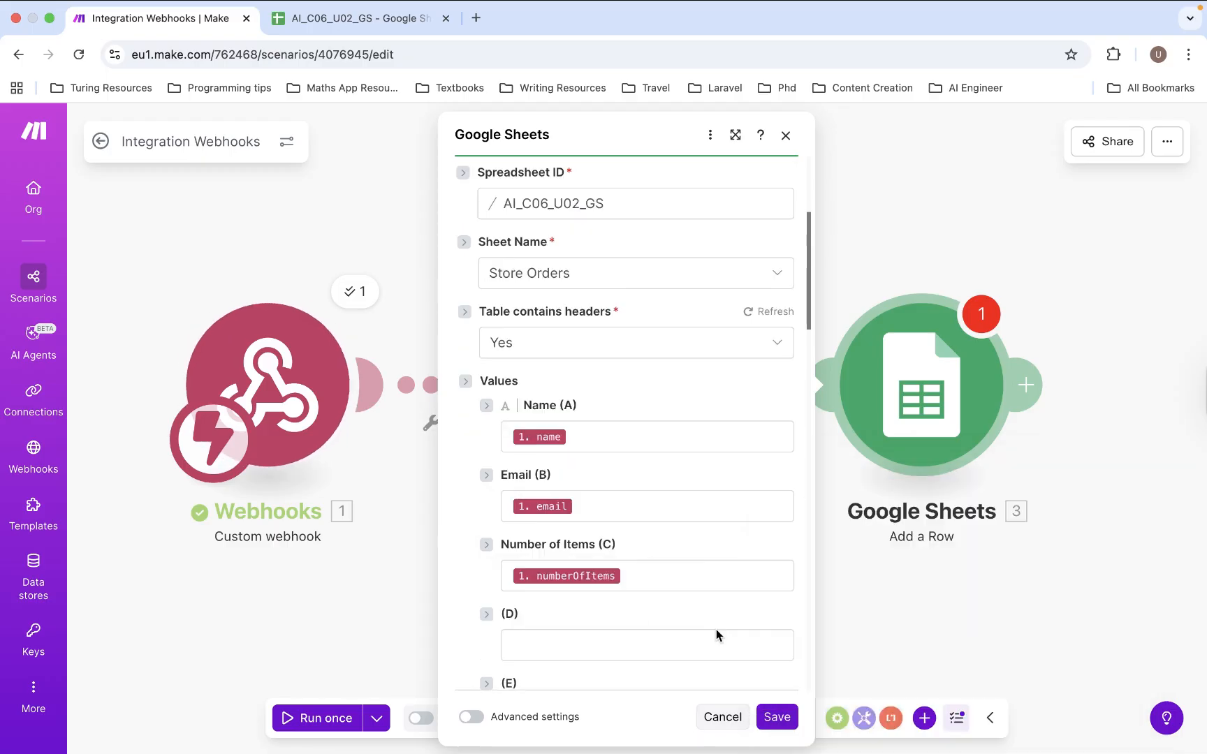
left_click(769, 710)
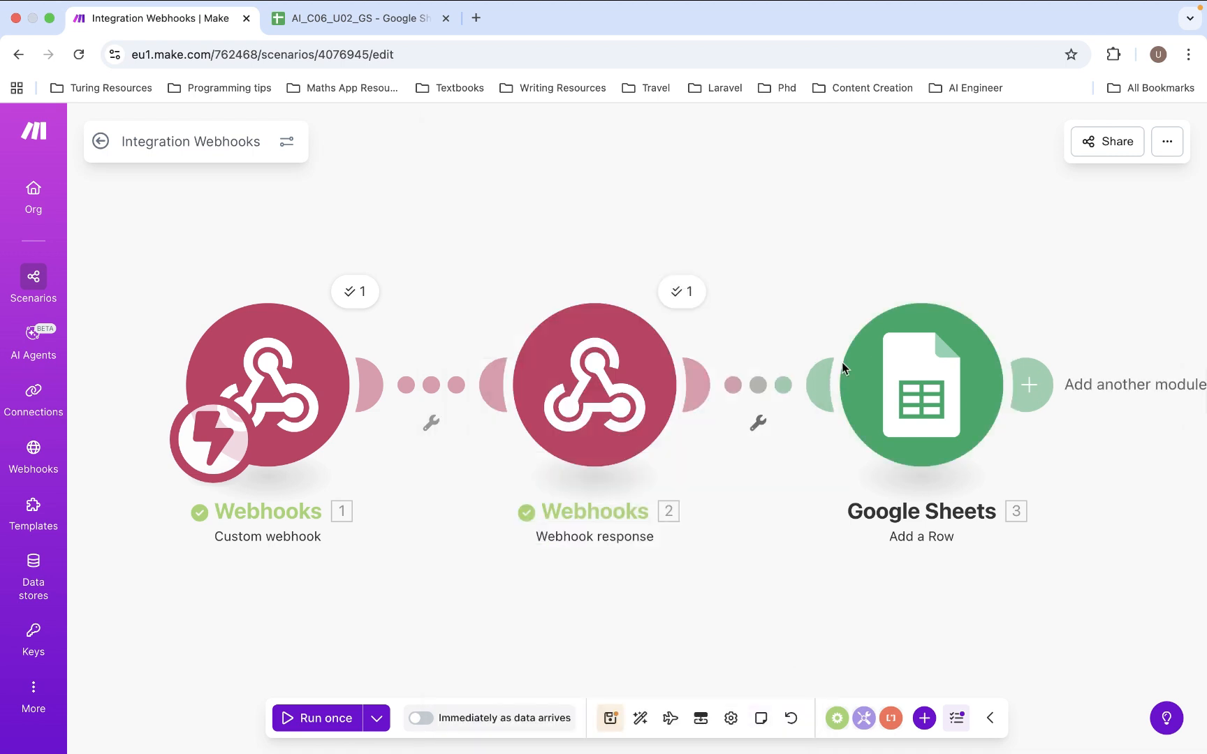
- Run the scenario once using existing data and open the Webhook response warning details
left_click(293, 722)
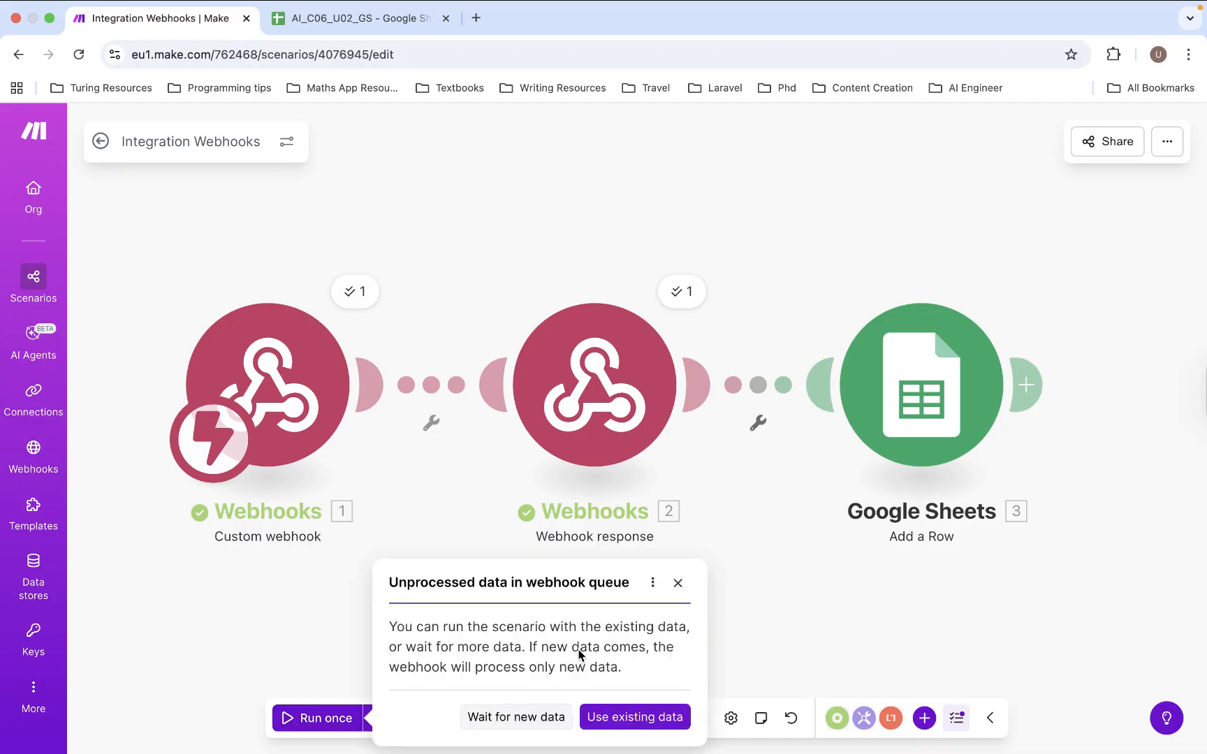
left_click(611, 722)
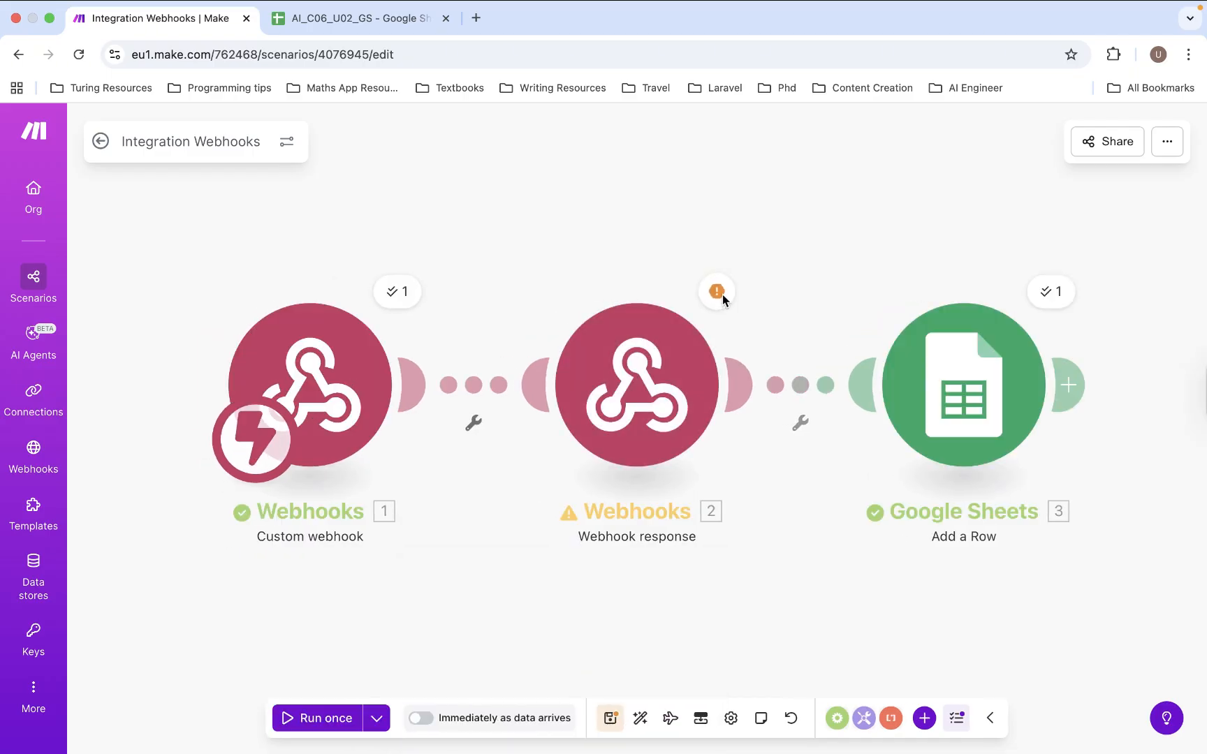
left_click(716, 291)
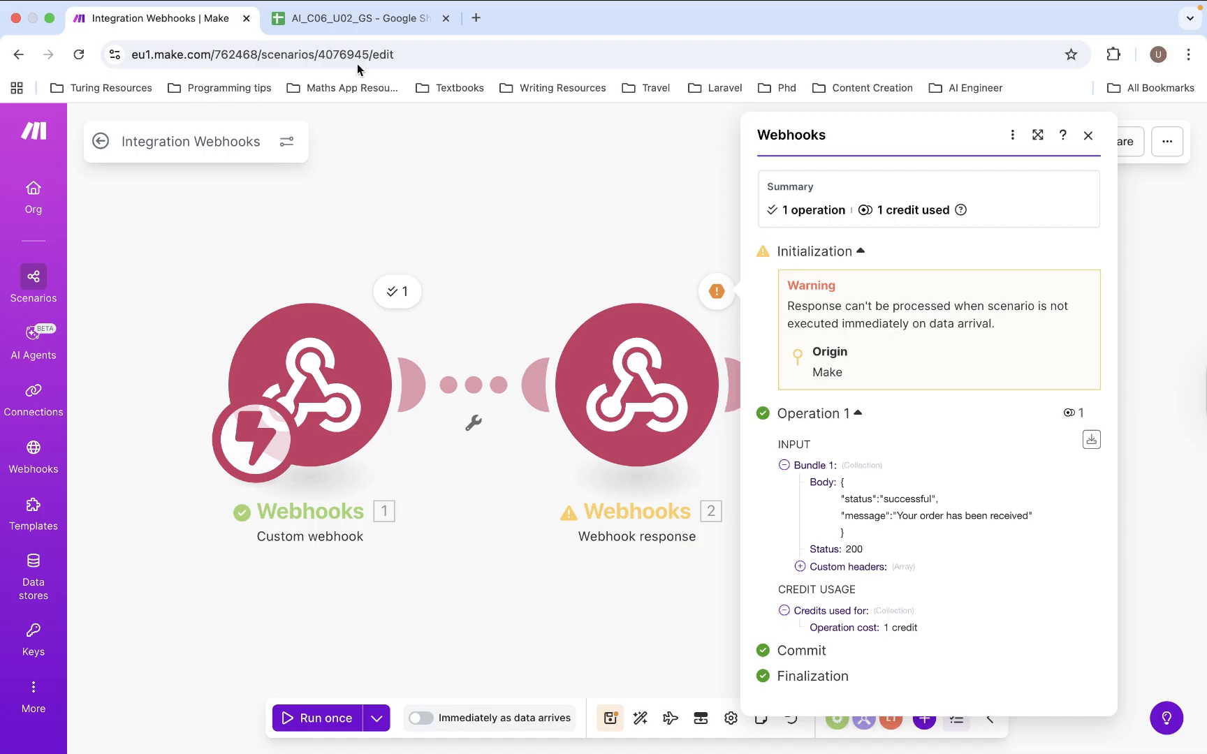
- Check the new Store Orders row, then rerun the scenario once waiting for new data
left_click(352, 26)
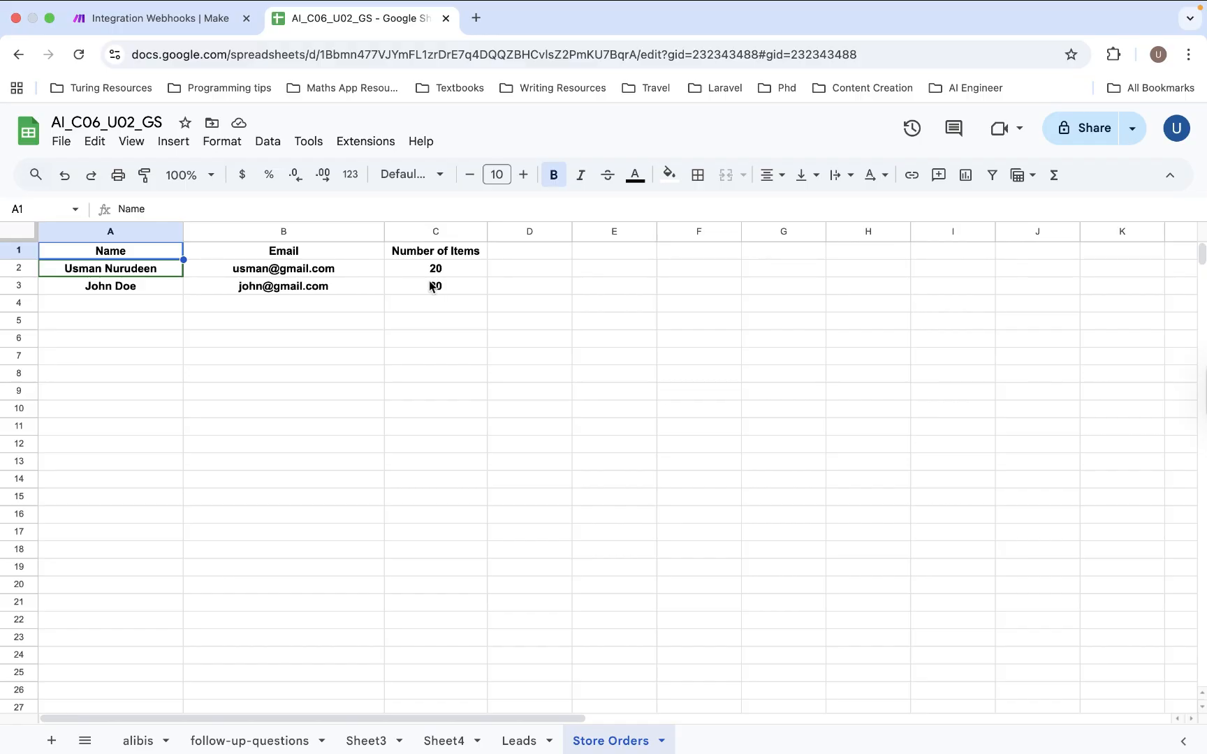
left_click(187, 28)
left_click(446, 458)
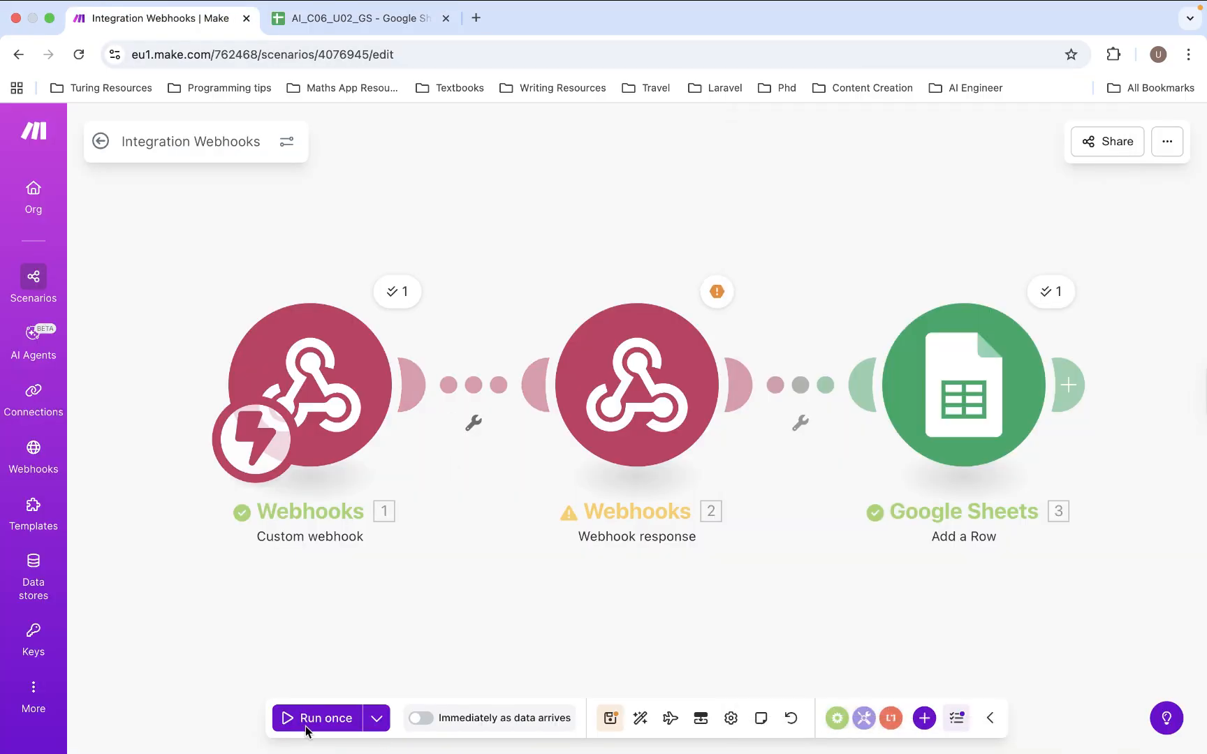
left_click(306, 729)
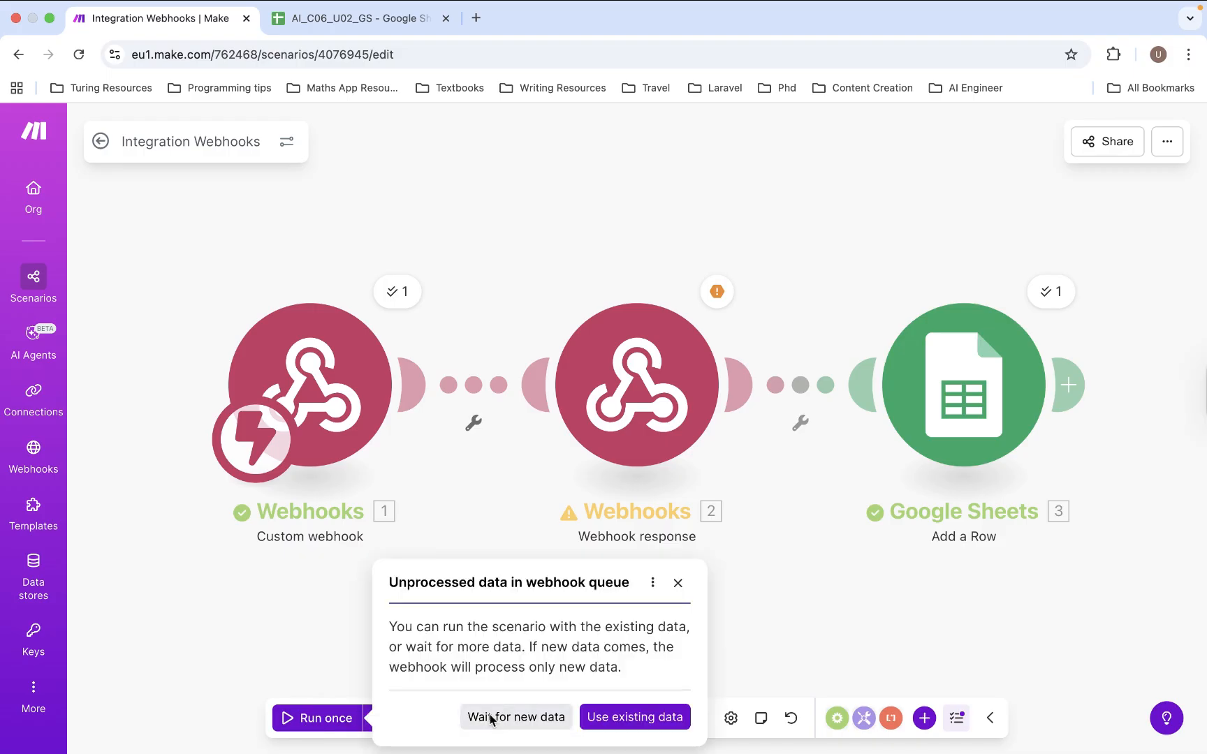
left_click(491, 718)
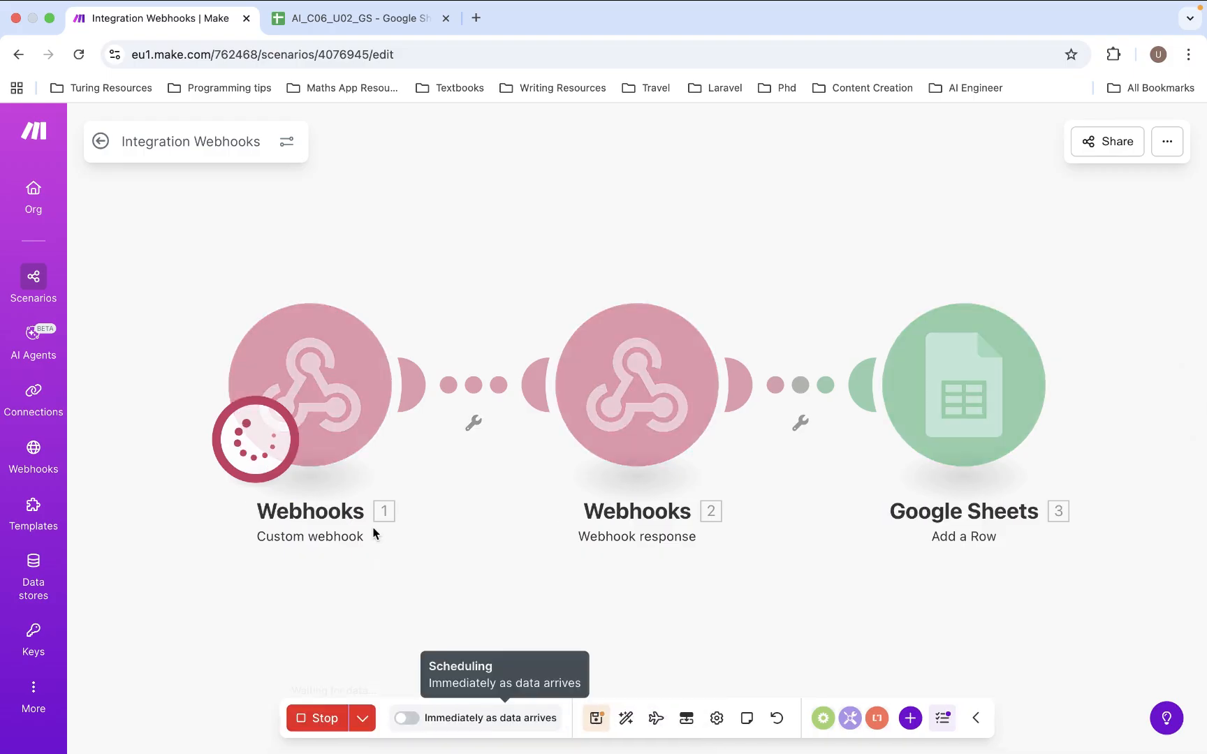
key("ctrl+Left")
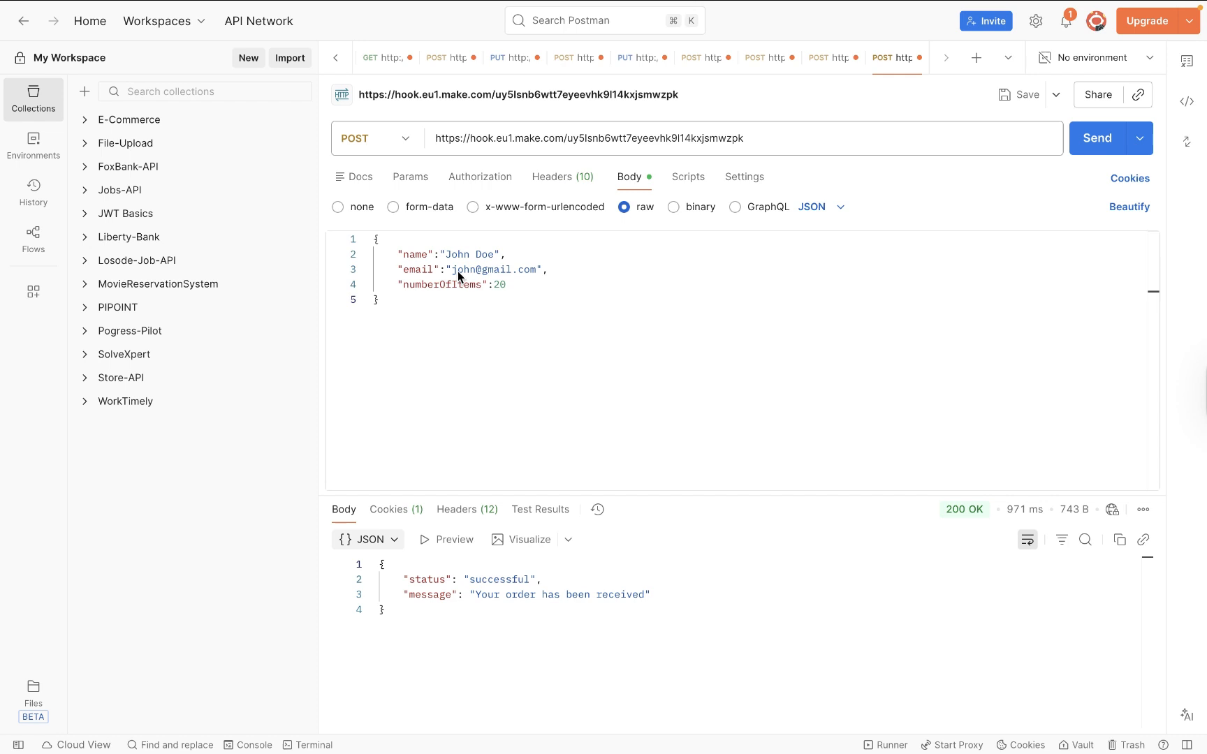
- Replace the request body's name and email with a new customer's details
left_click_drag(493, 254, 450, 252)
key("shift+Left")
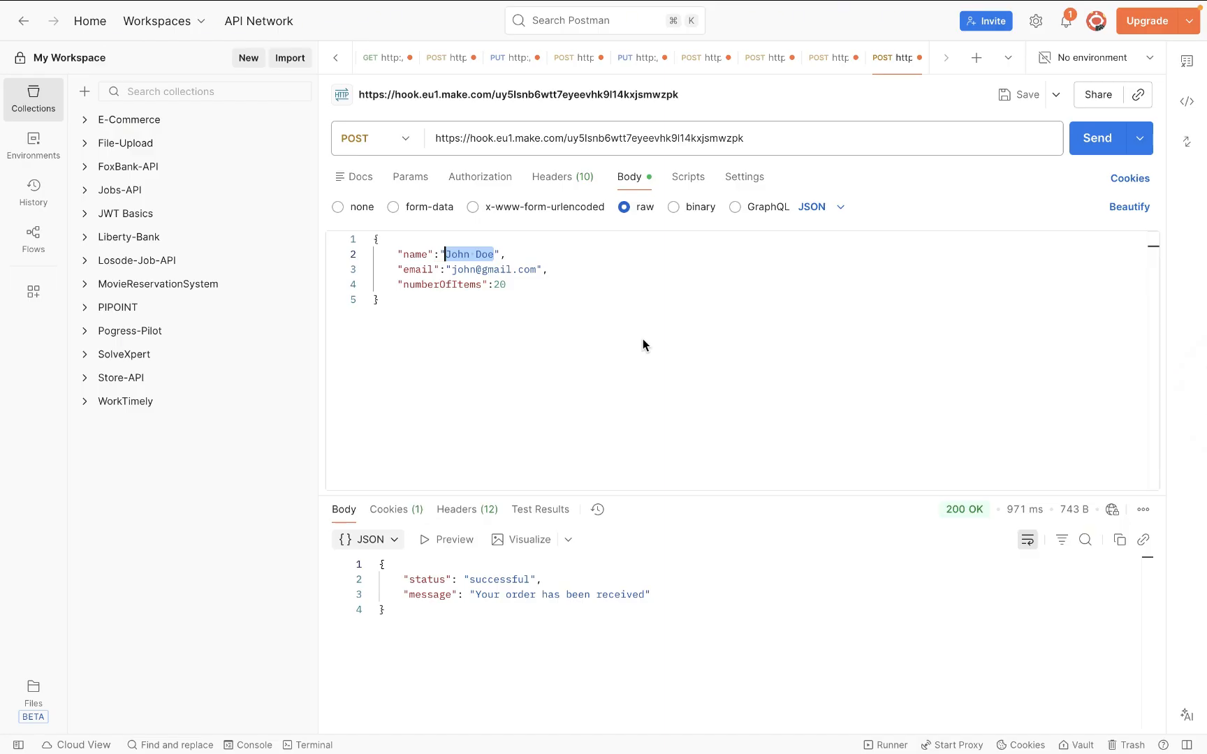
type("a")
key("BackSpace")
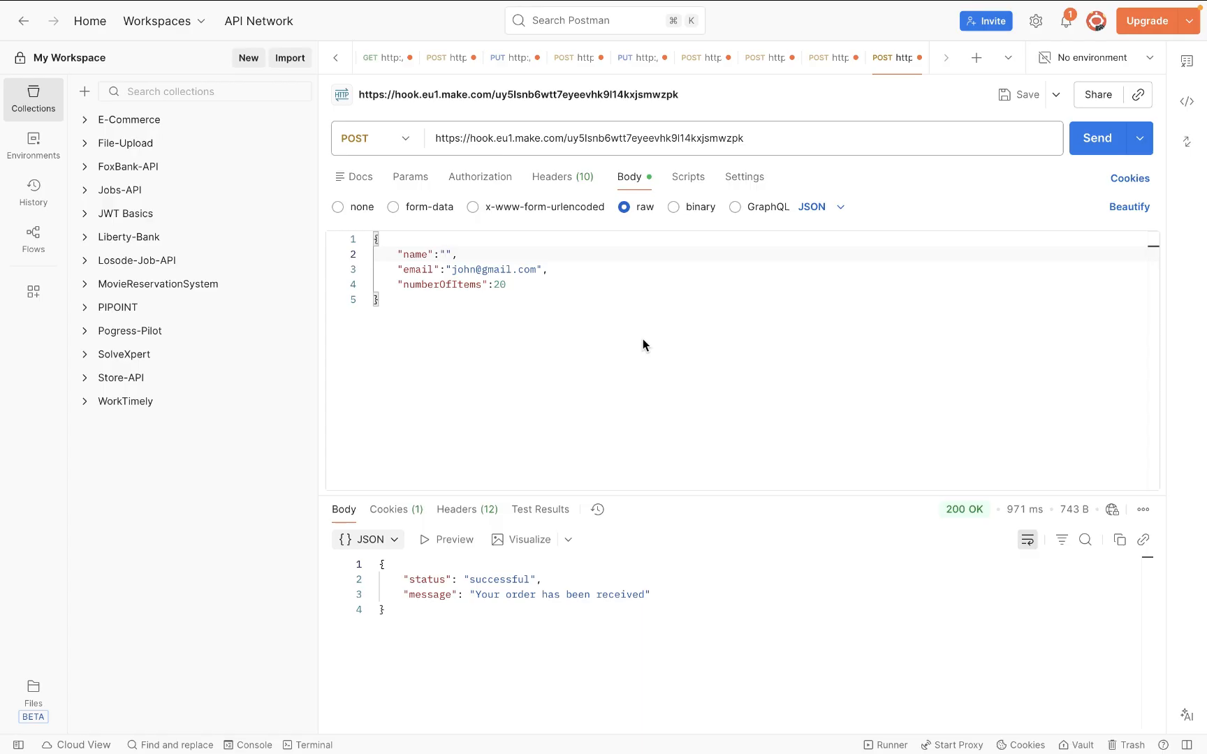
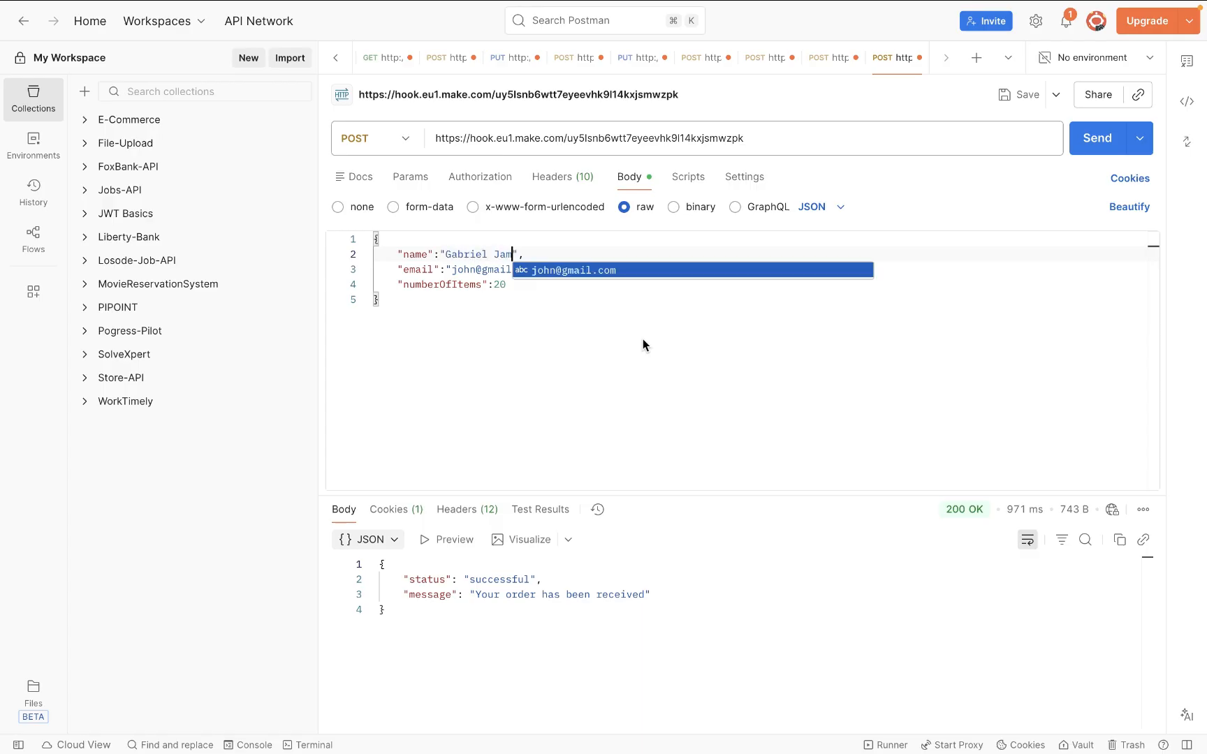
double_click(468, 271)
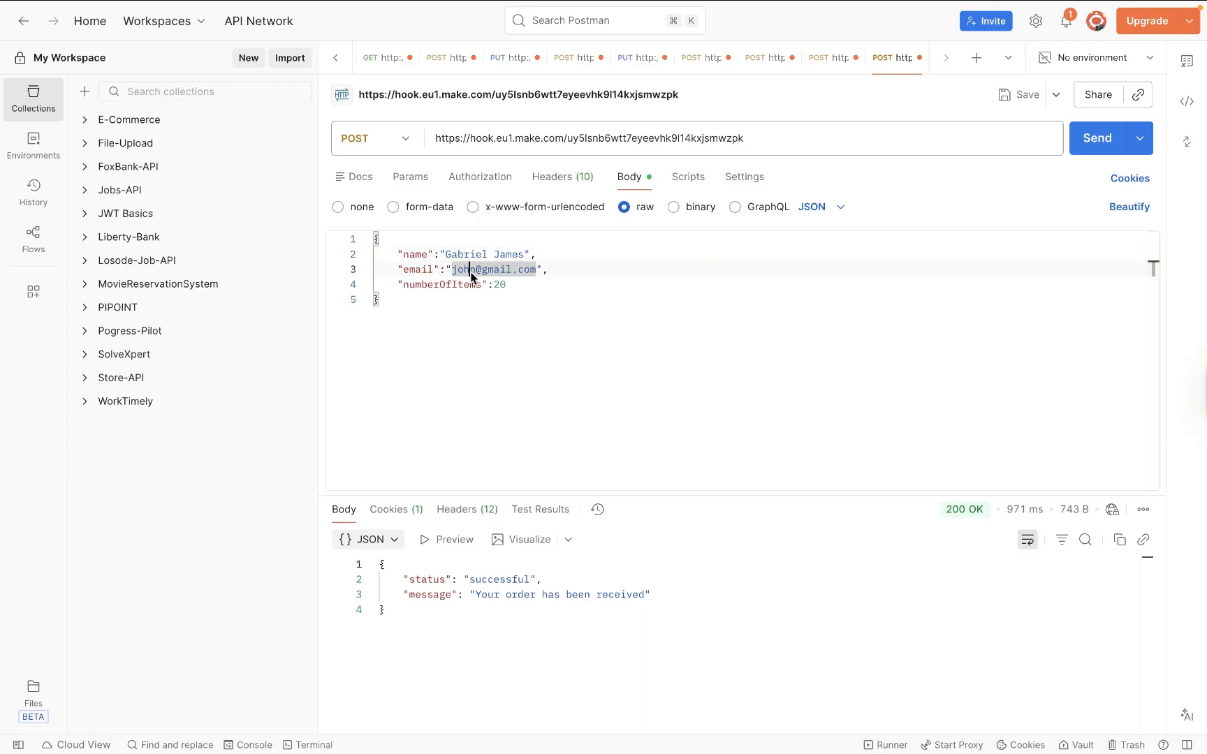
type("gabrie")
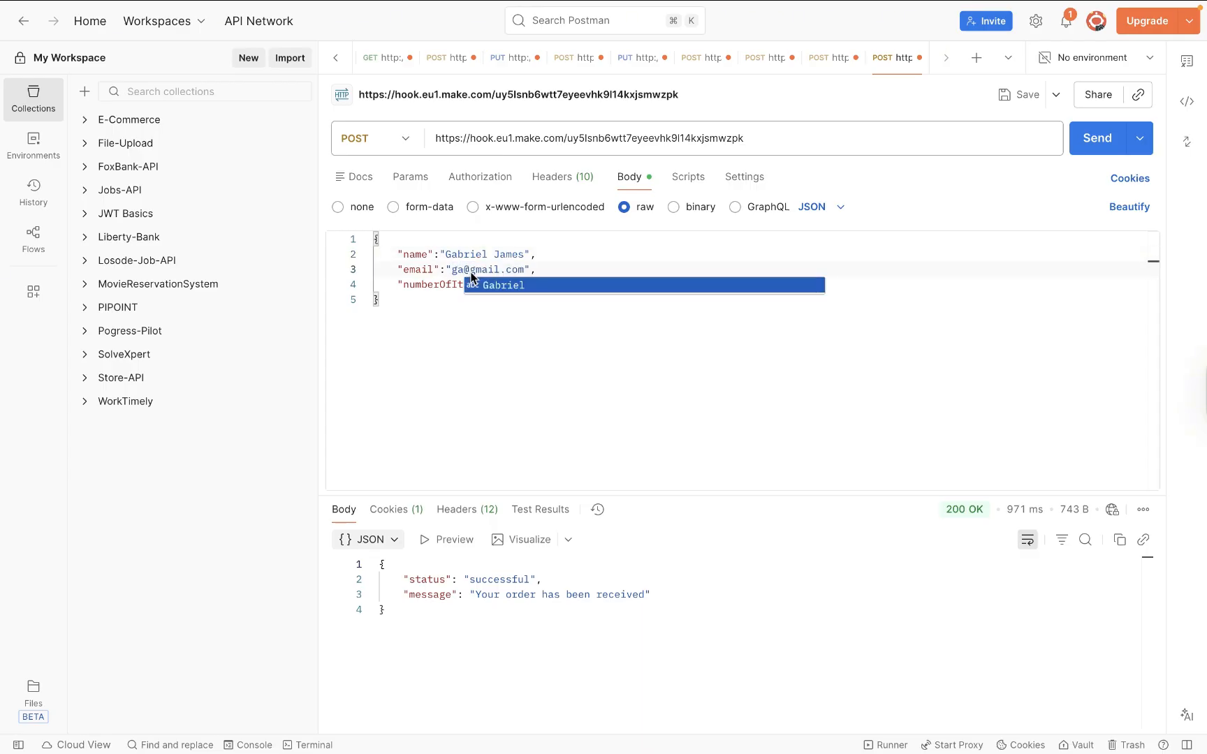
type("l")
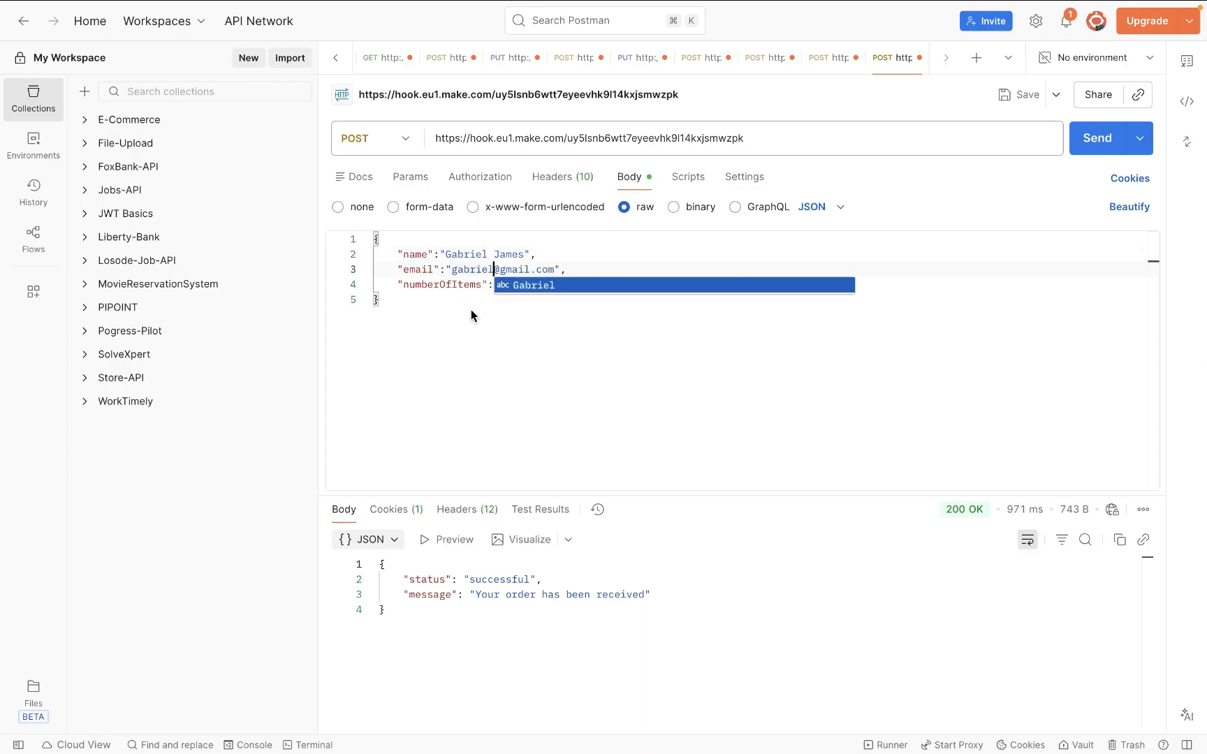
- Set numberOfItems to 16 and send the request to the Make webhook
left_click(499, 284)
type("20")
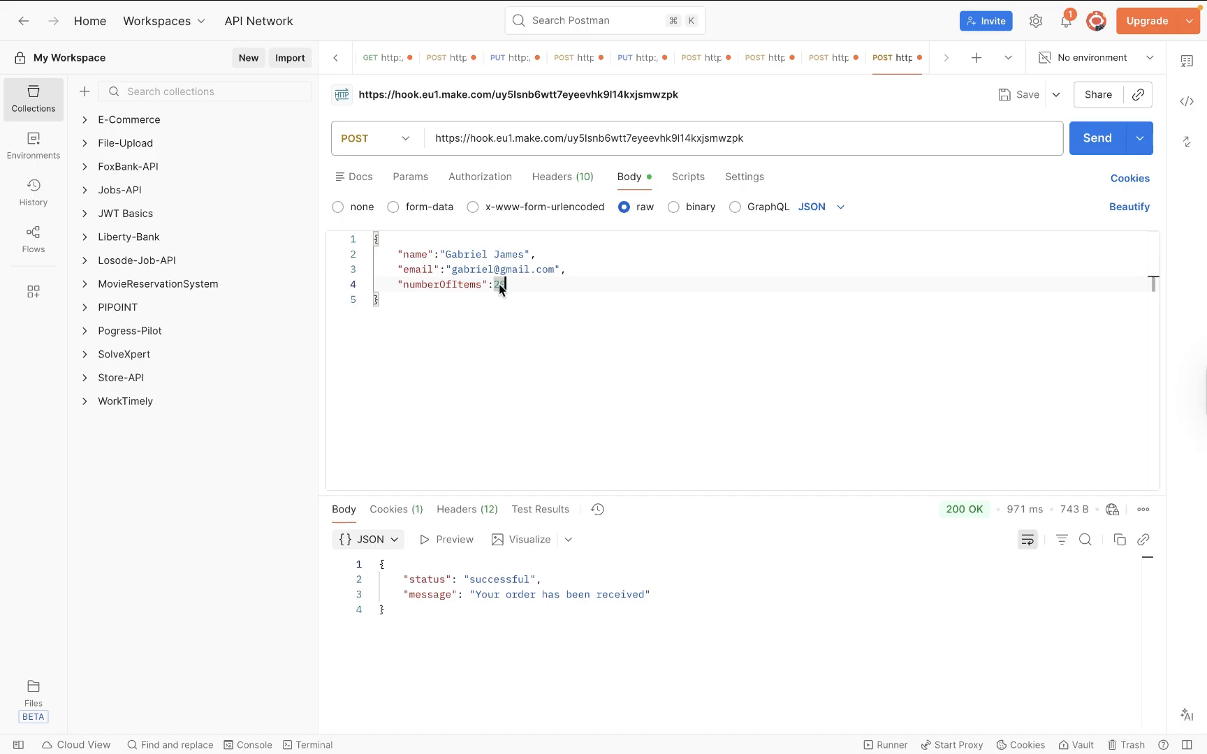
key("BackSpace")
type("16")
left_click(1093, 139)
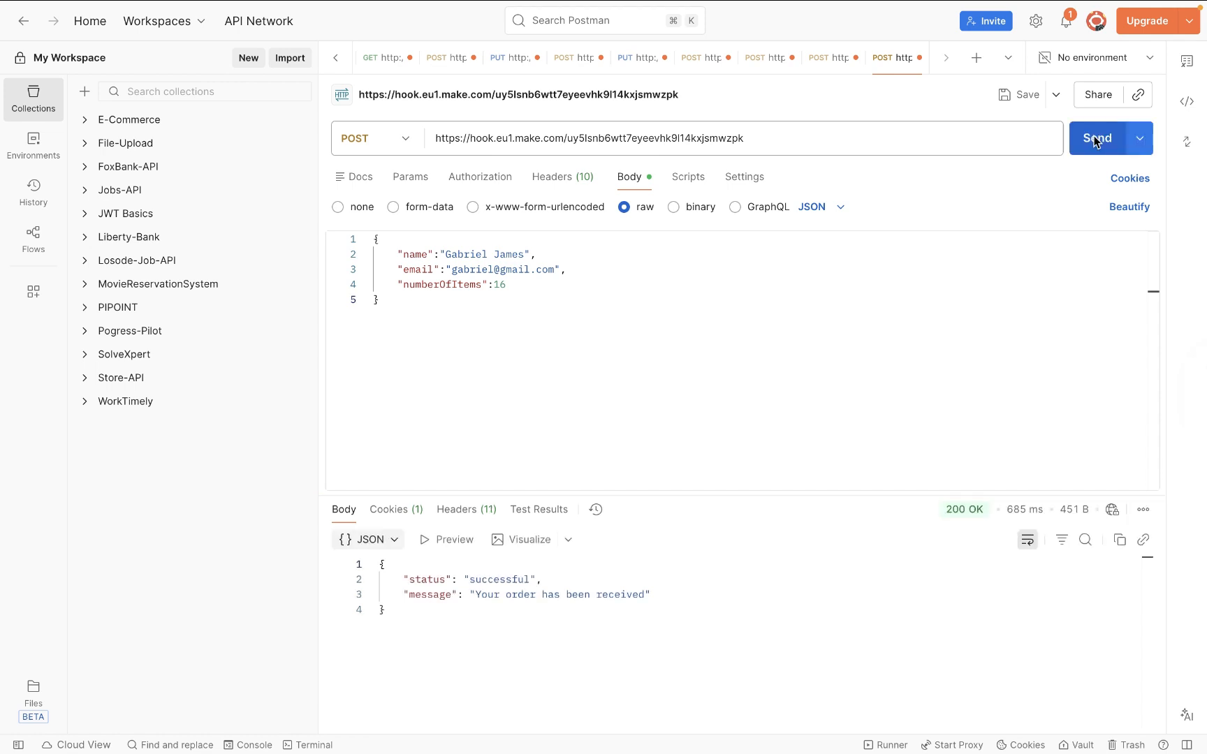
key("ctrl+Right")
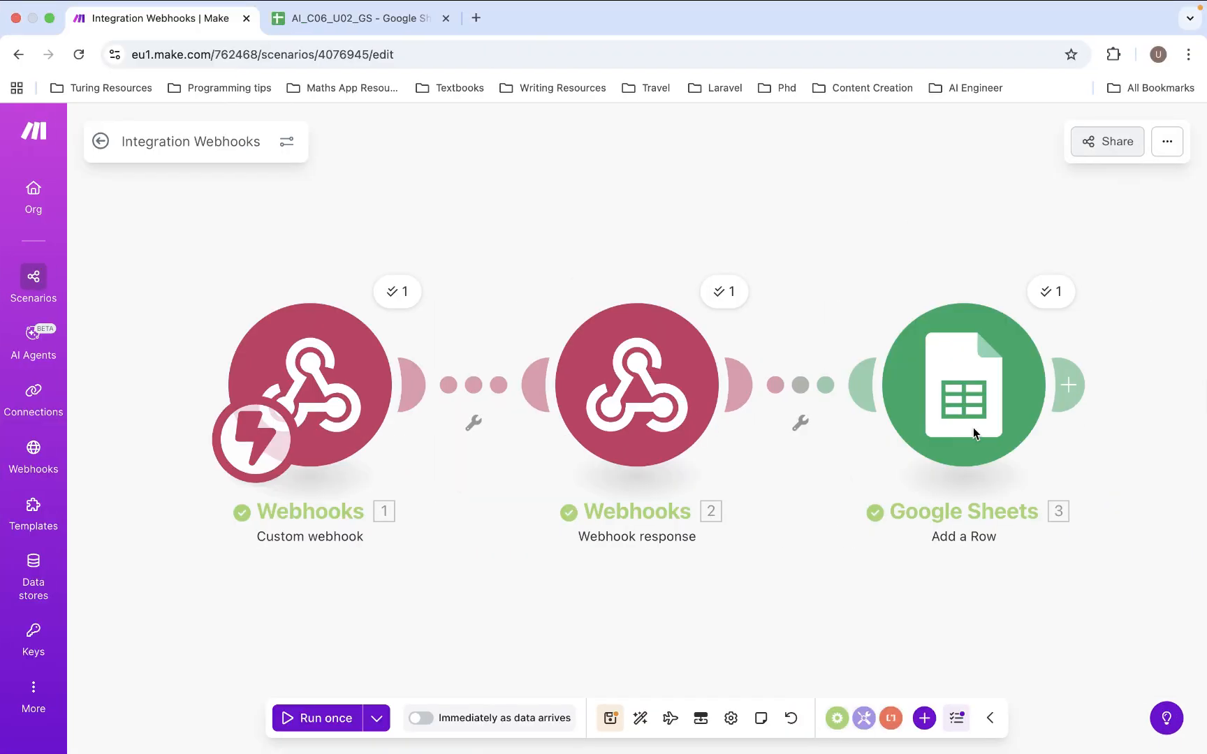
- Confirm row 4 with the 16-item order in Store Orders, then advance the slides to Thank You
left_click(333, 43)
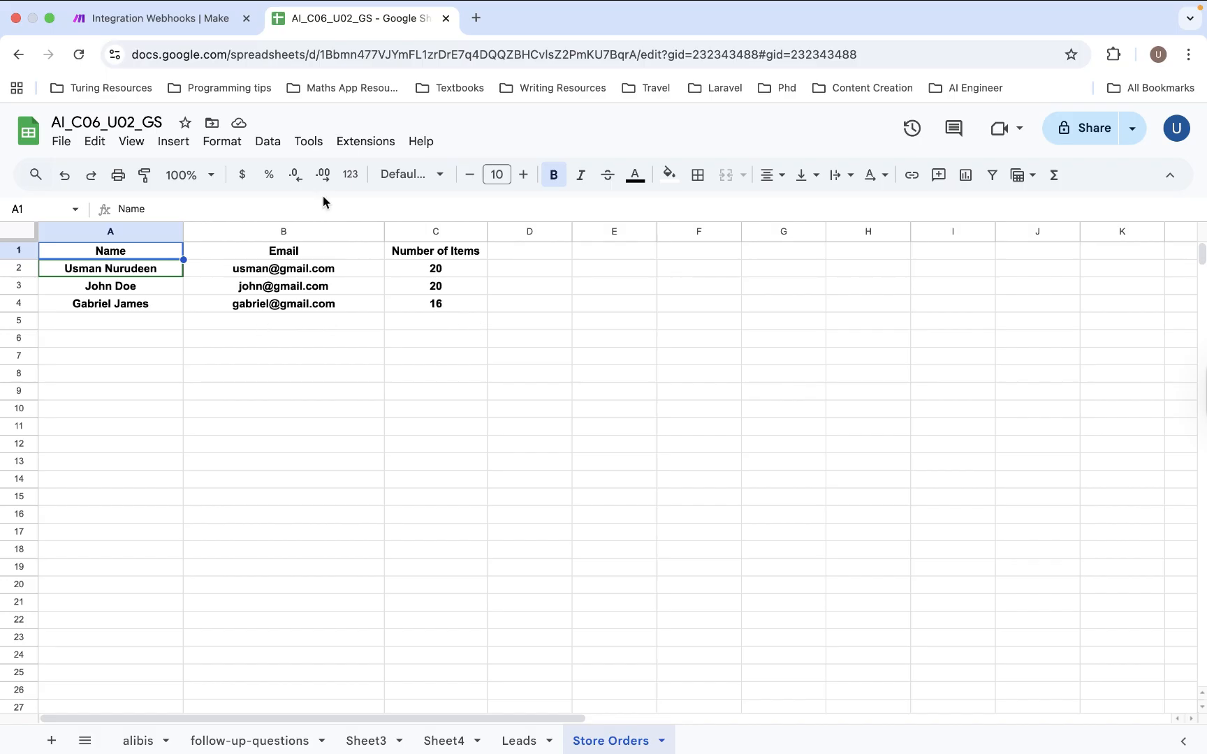
left_click(175, 16)
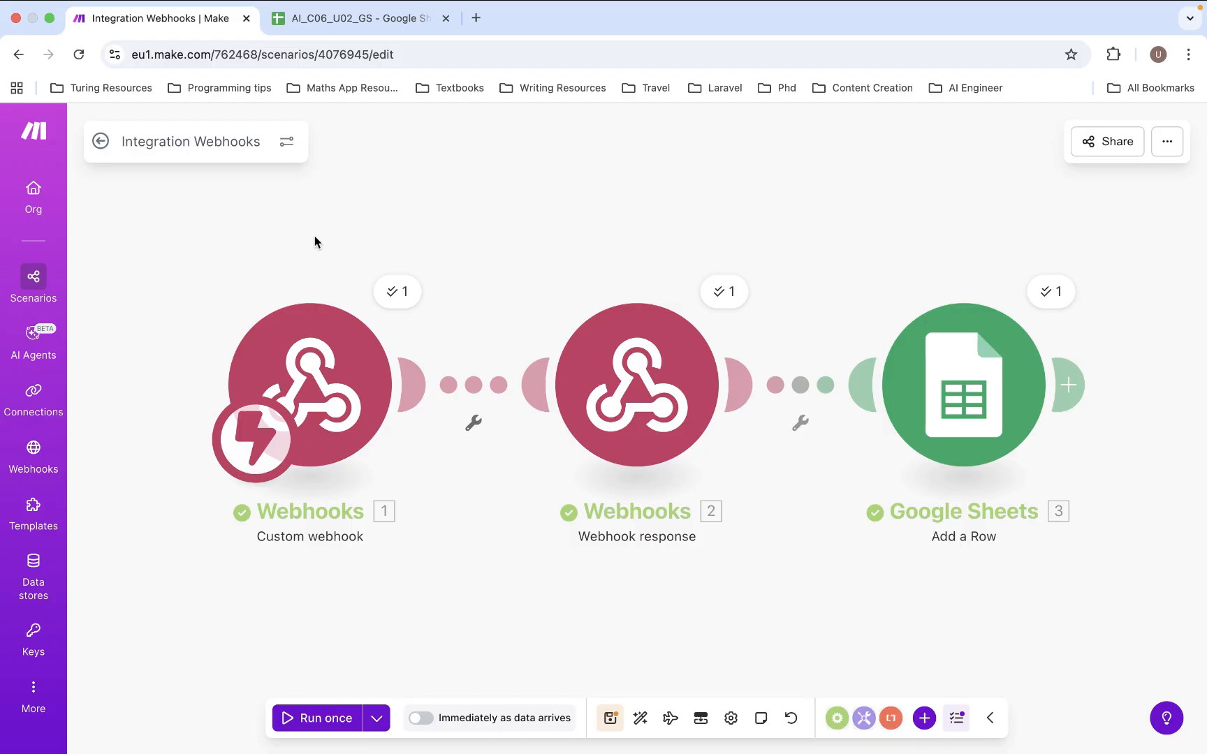
key("ctrl+Right")
key("Right")
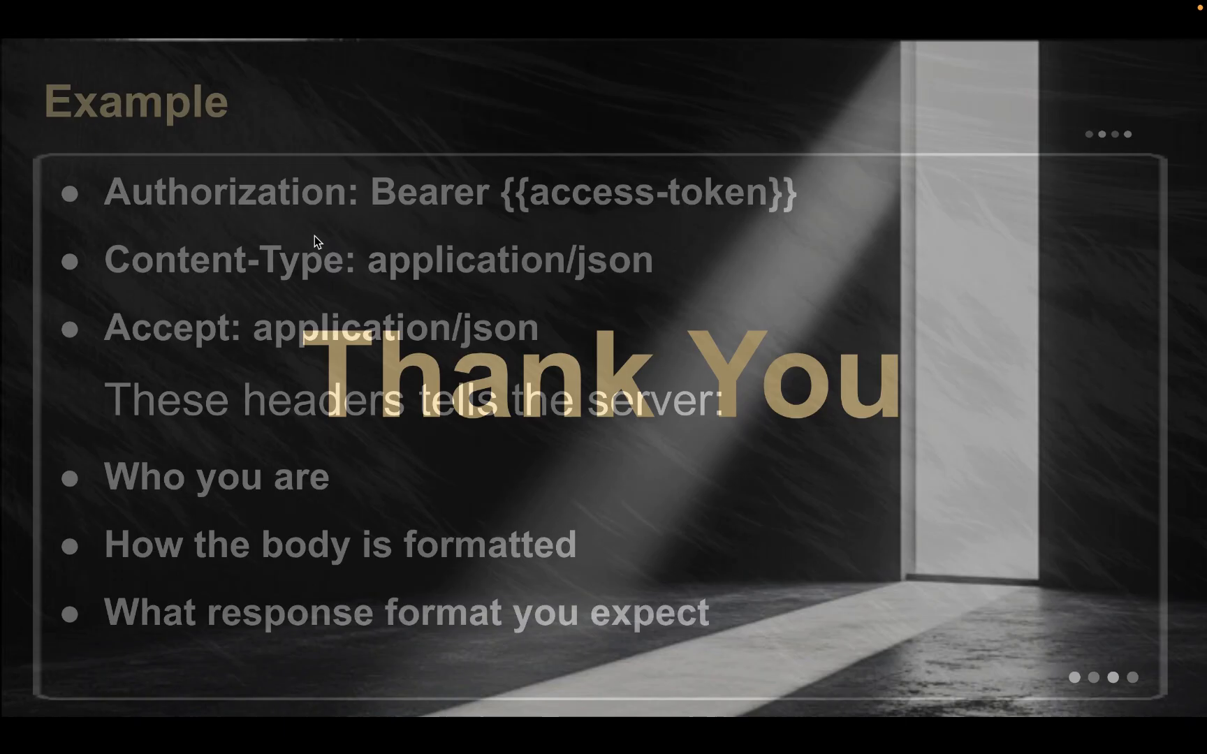